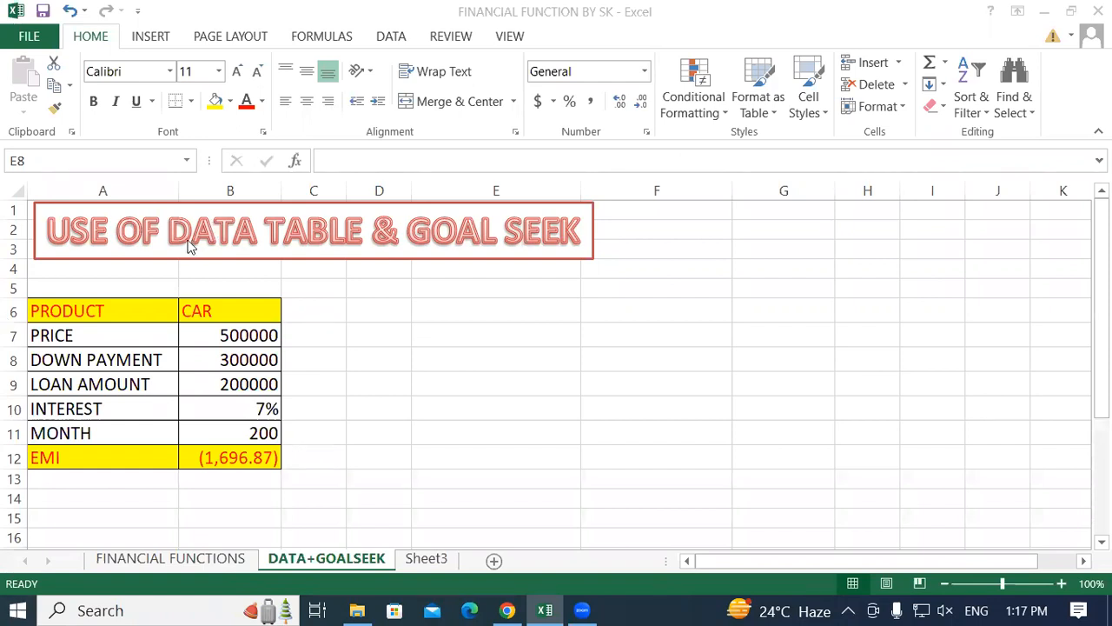
left_click(179, 237)
left_click(171, 229)
left_click_drag(176, 229, 580, 229)
left_click(361, 228)
left_click(561, 228)
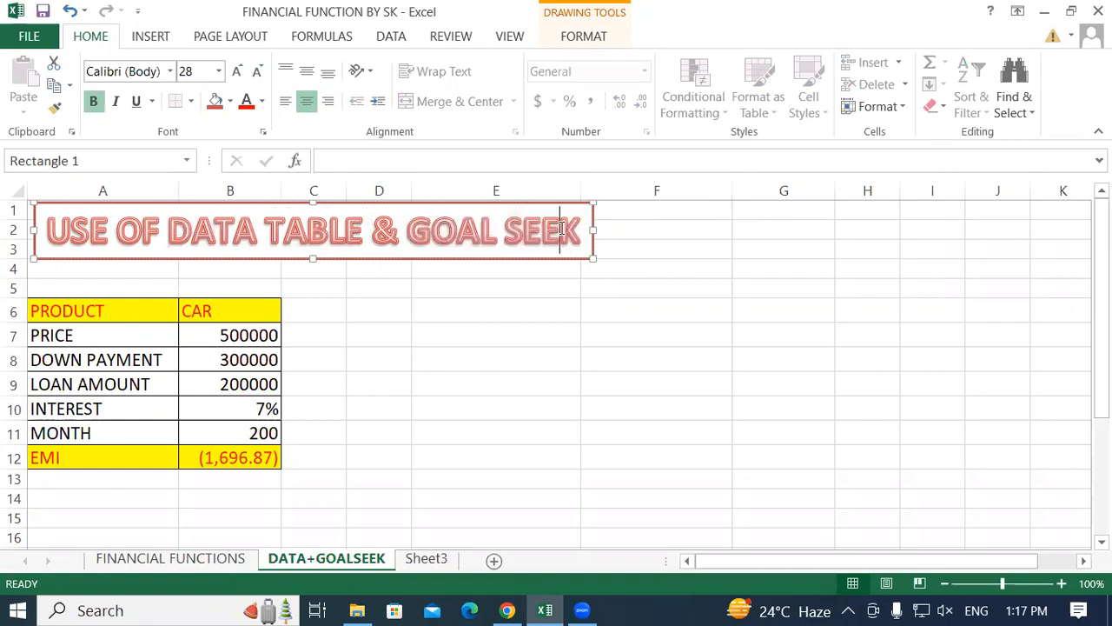
left_click(325, 318)
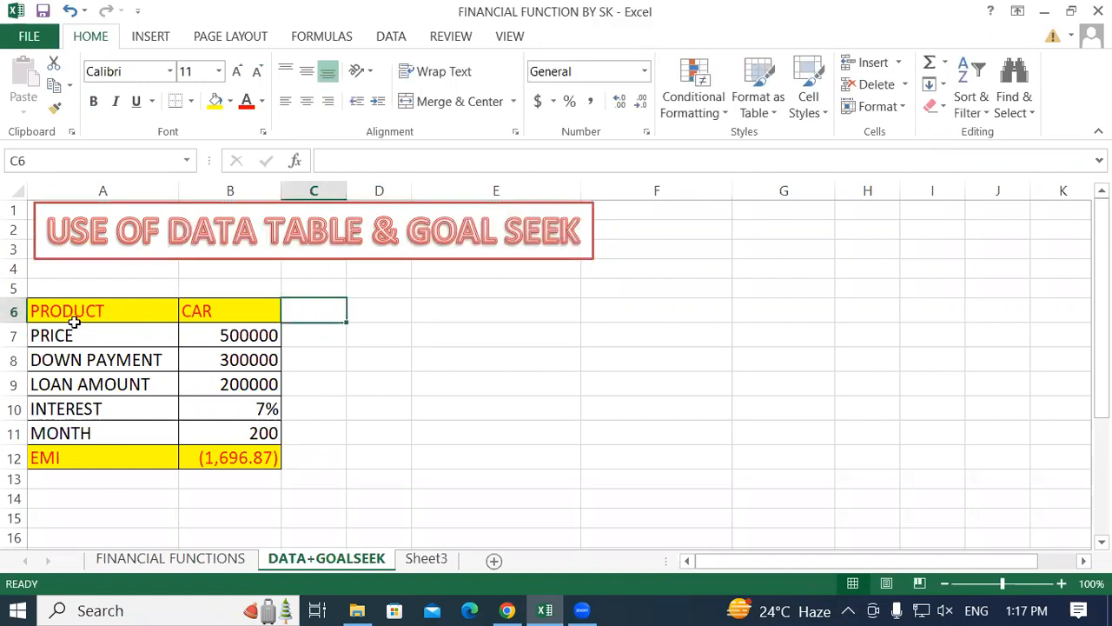
Review the PMT formula example on the FINANCIAL FUNCTIONS sheet and return to the DATA+GOALSEEK sheet.
left_click(126, 559)
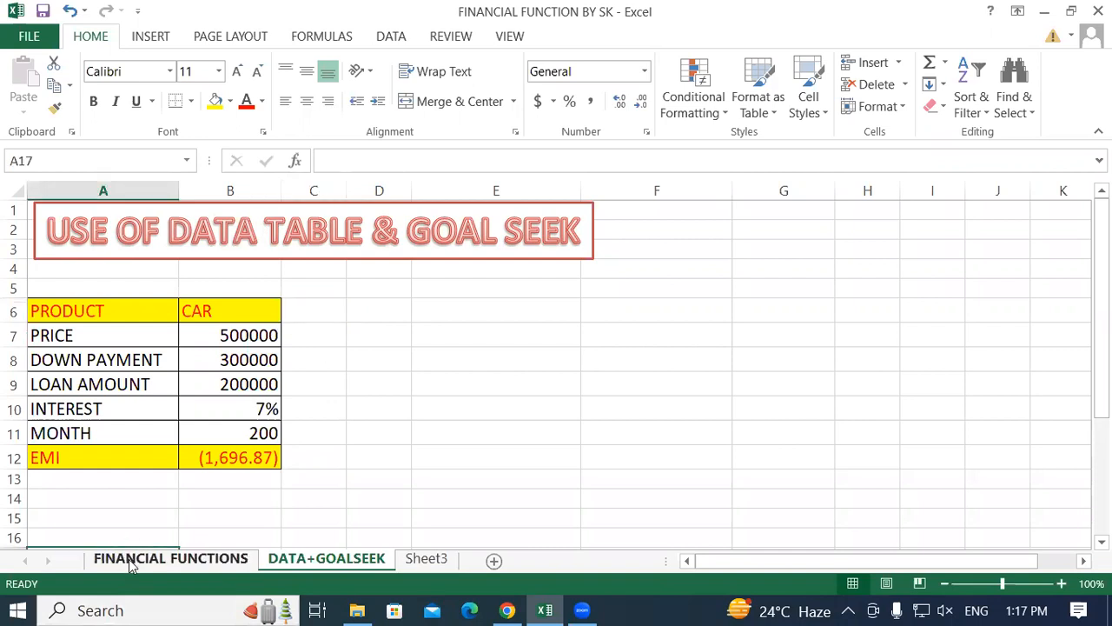
scroll(186, 371, "up", 2)
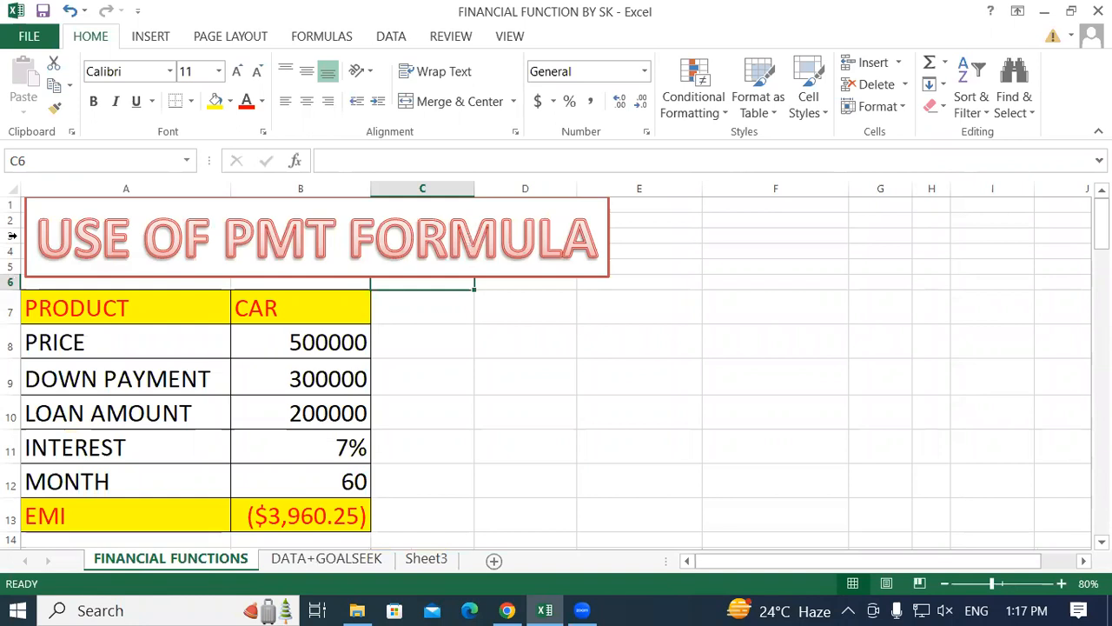
left_click(556, 344)
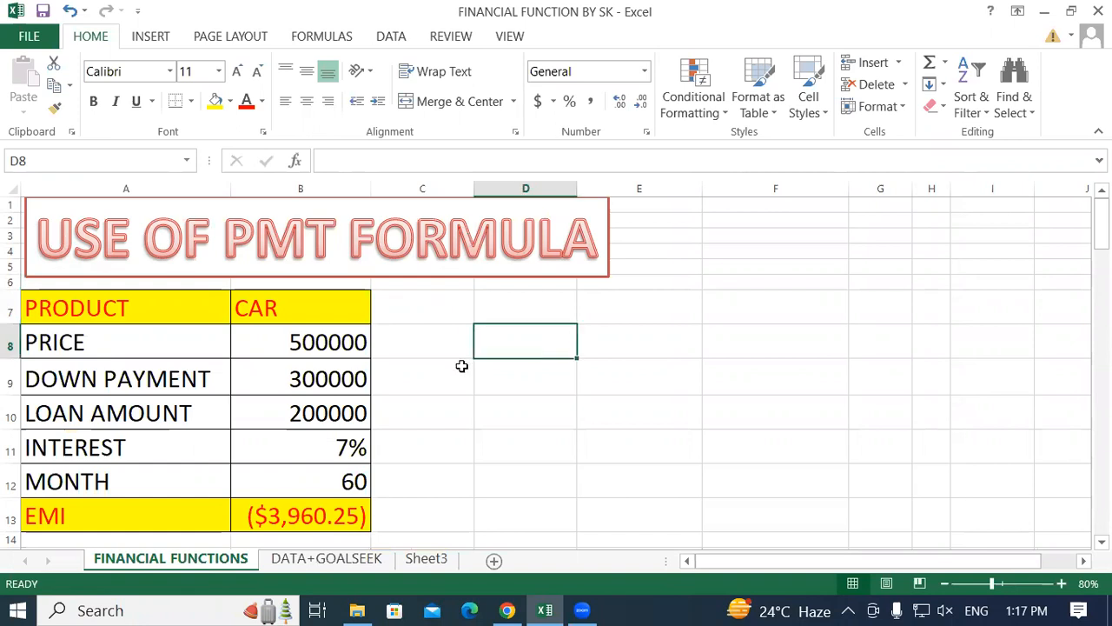
scroll(459, 365, "down", 1)
scroll(452, 356, "up", 1)
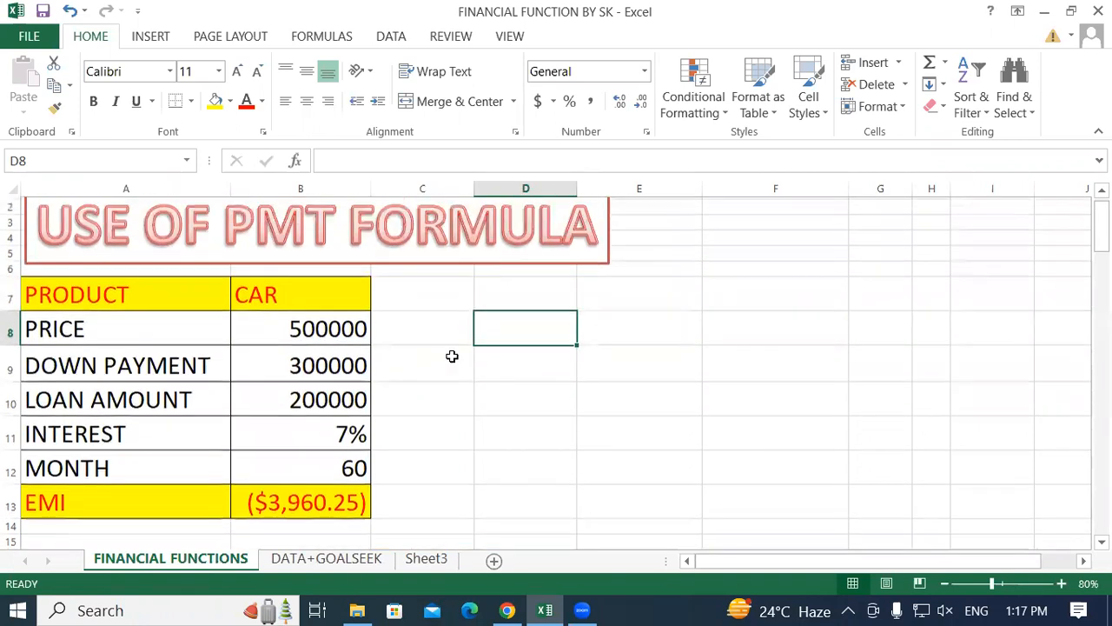
scroll(452, 357, "down", 1)
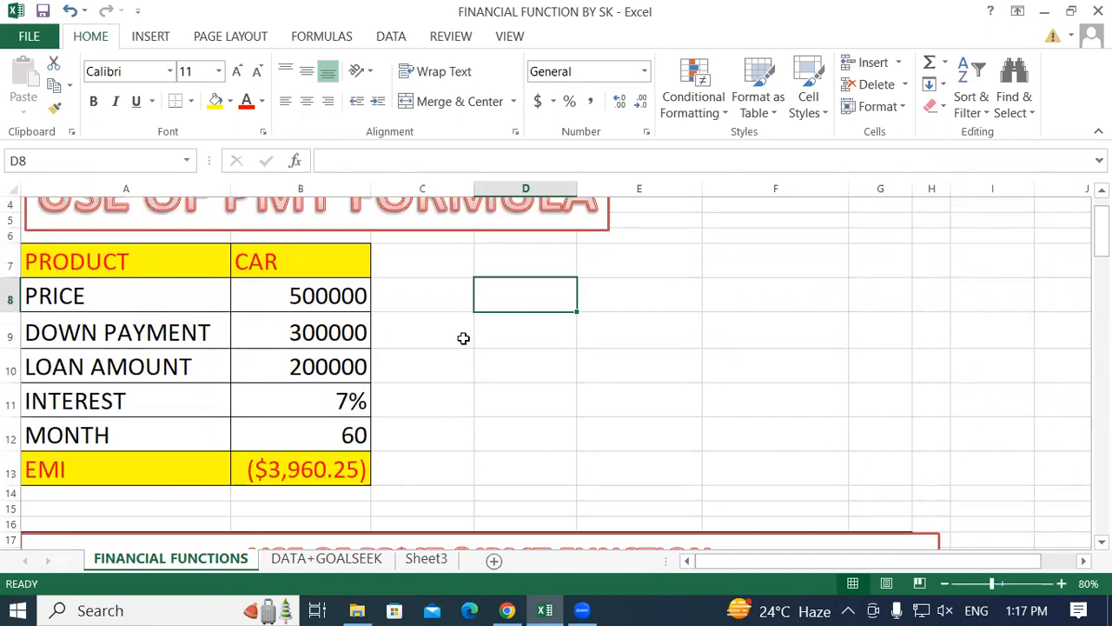
scroll(463, 338, "up", 1)
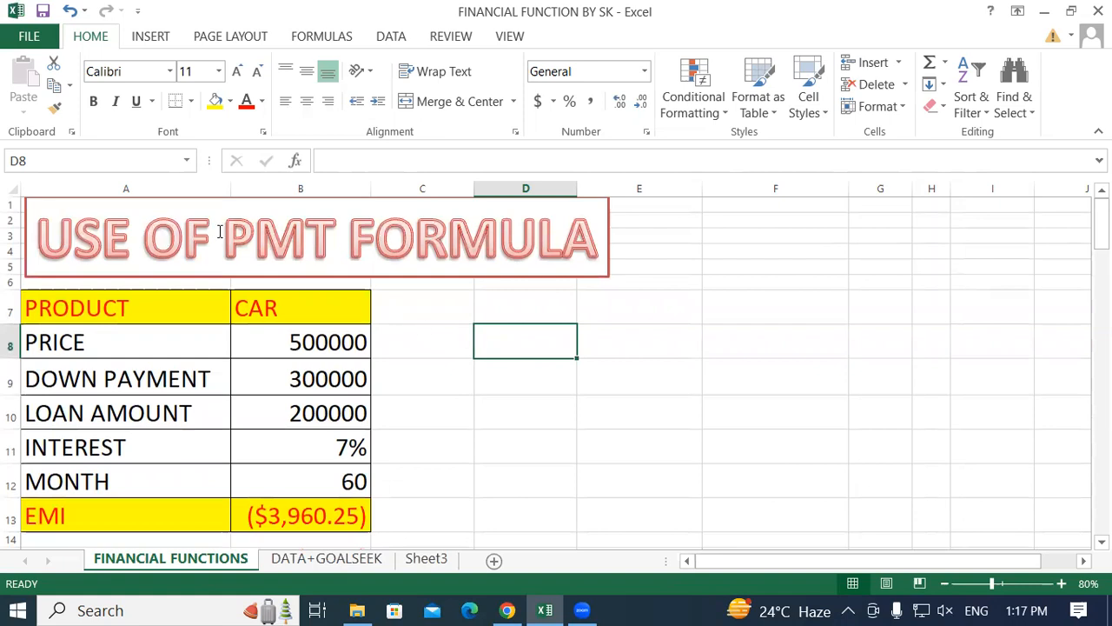
left_click_drag(227, 236, 335, 236)
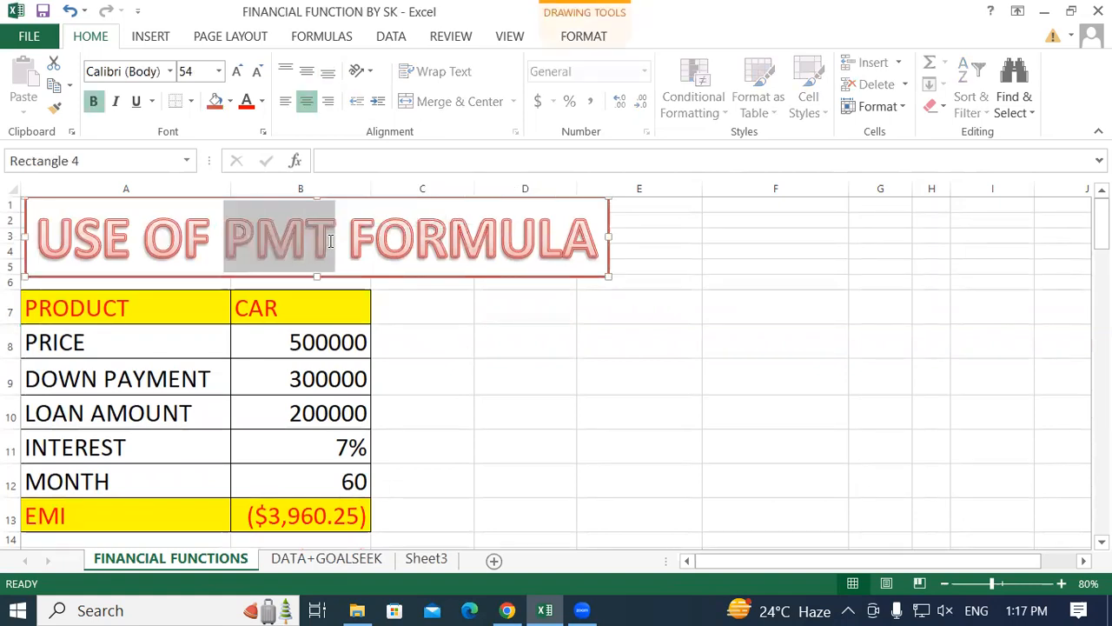
key("Right")
left_click(323, 559)
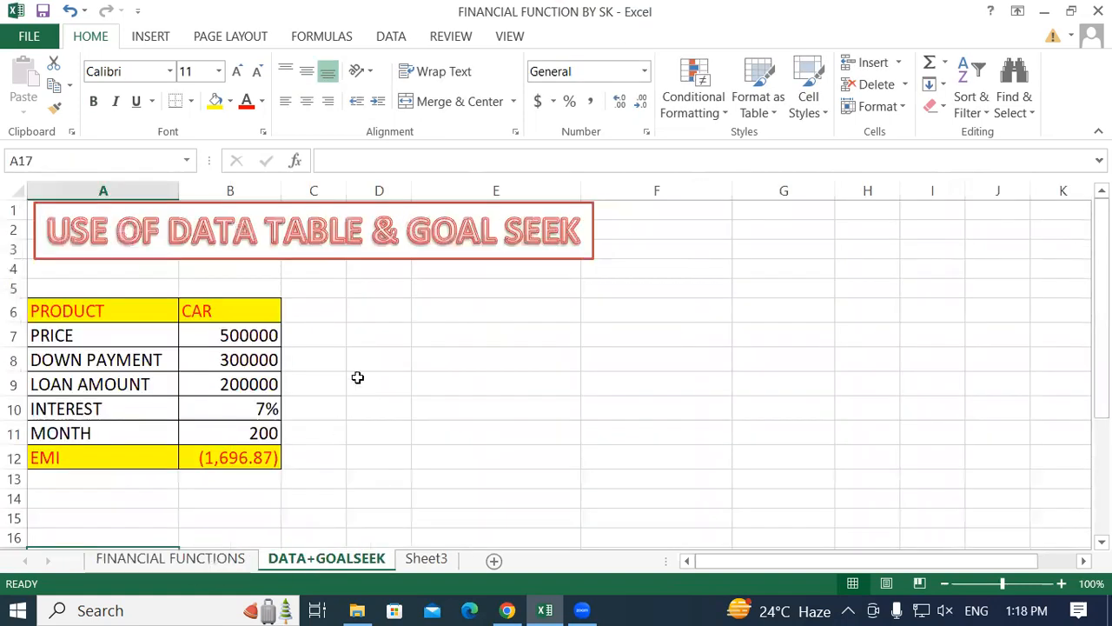
Set the loan term in the MONTH row of the car loan table to 24.
left_click(388, 344)
scroll(504, 397, "down", 1)
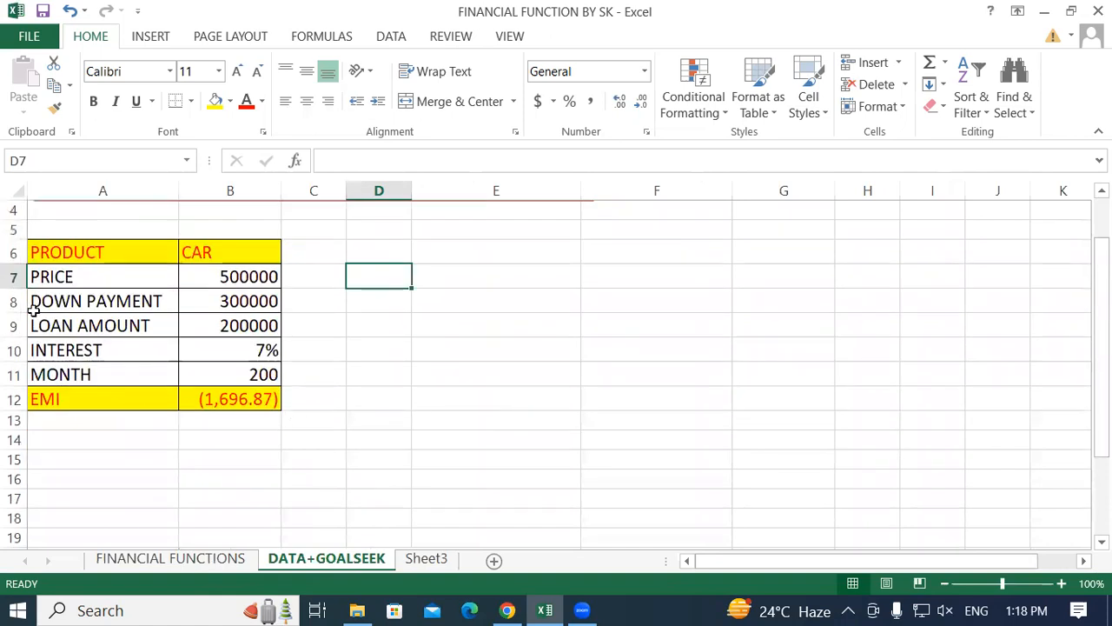
left_click(246, 374)
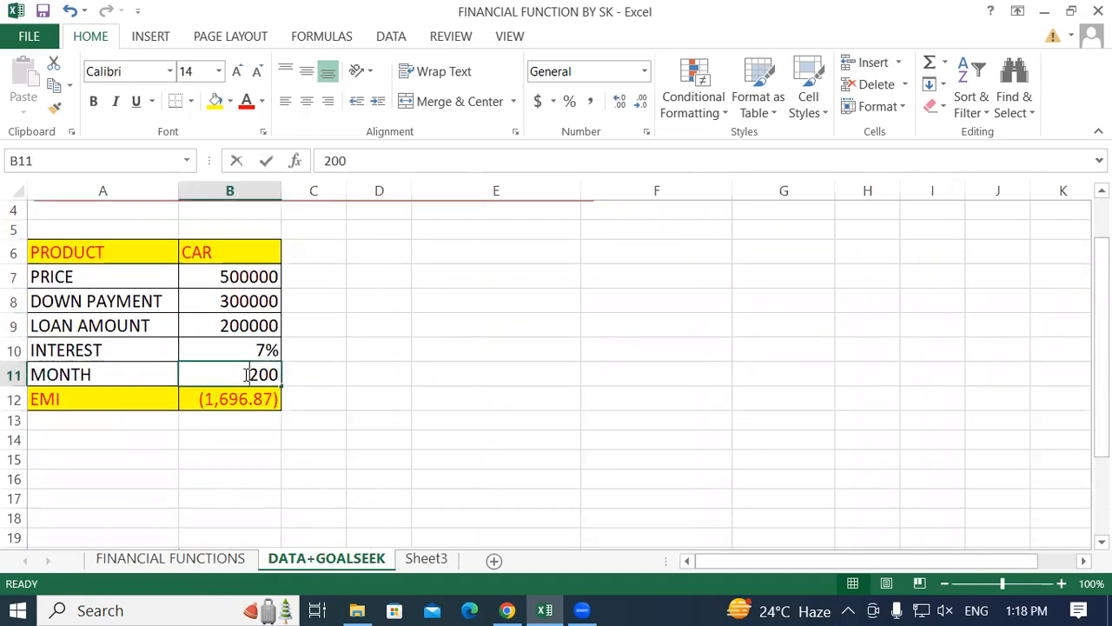
type("24")
key("Return")
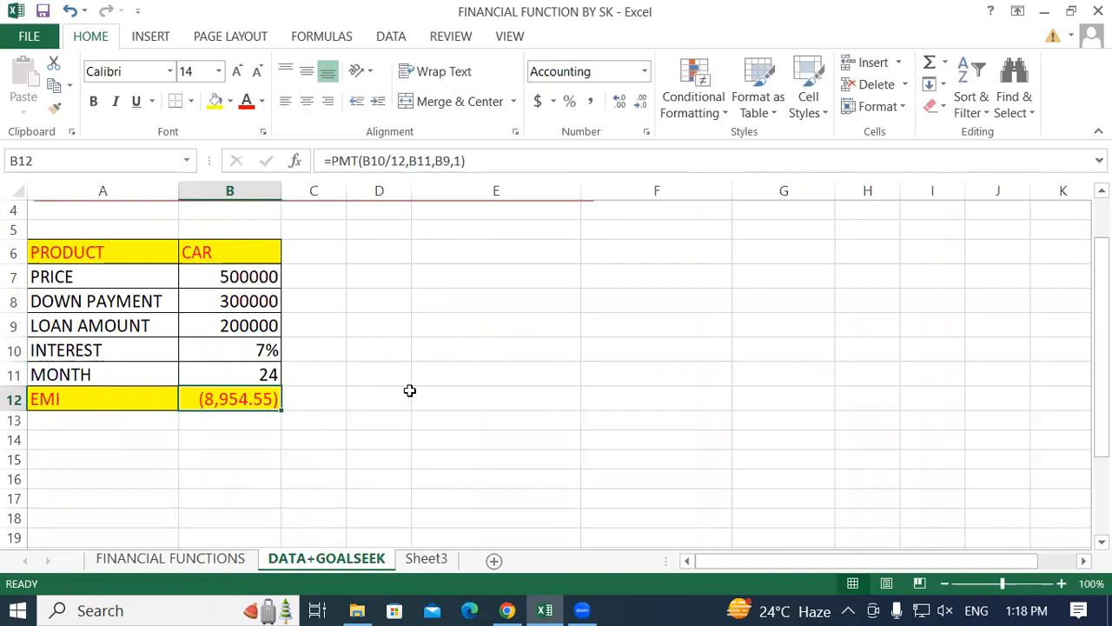
Examine the price, down payment, loan amount and month entries in the car loan table.
left_click(521, 380)
left_click(75, 278)
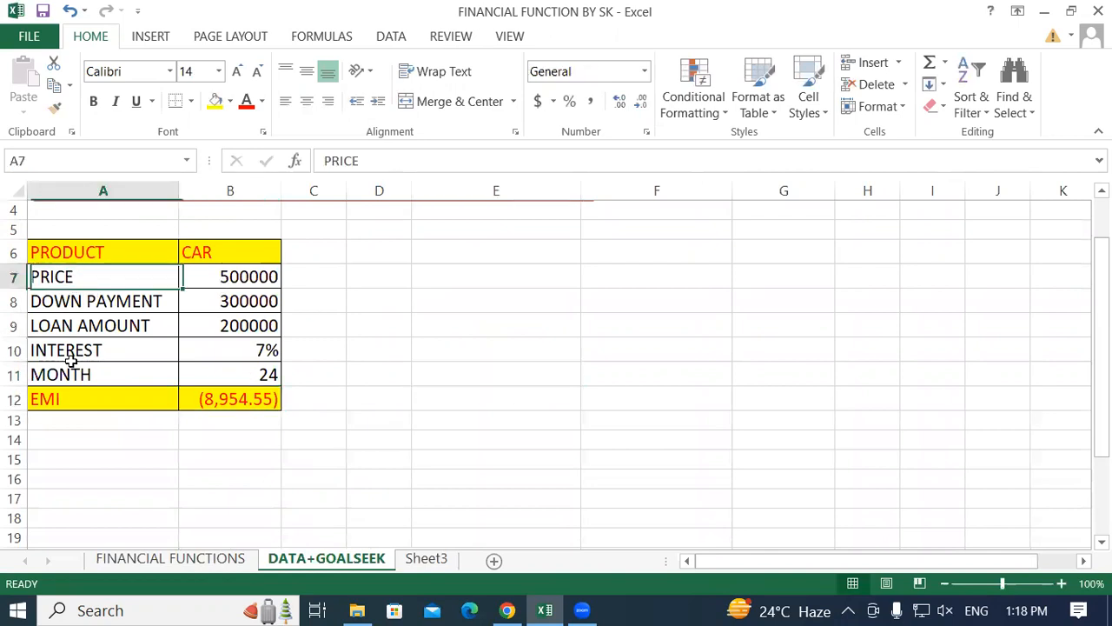
left_click(442, 264)
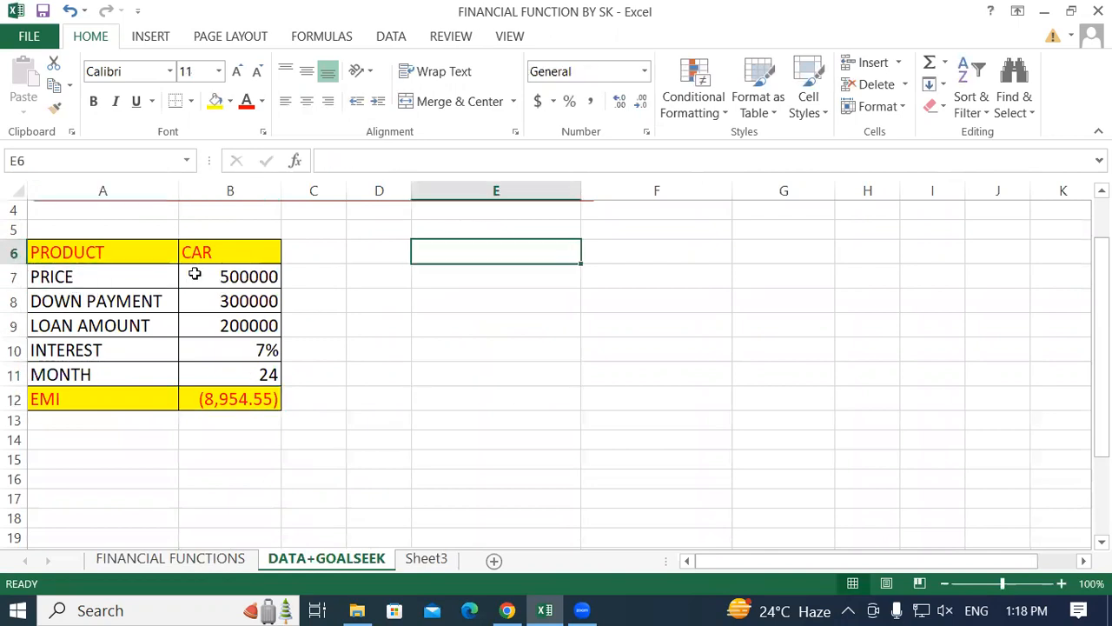
left_click(249, 279)
left_click(64, 309)
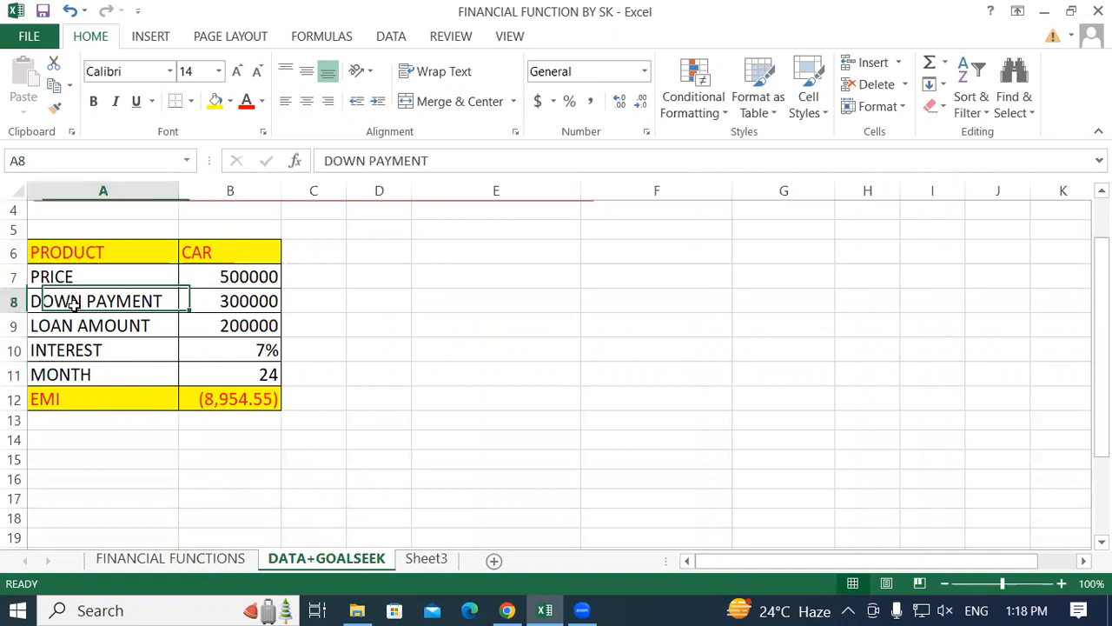
left_click(252, 300)
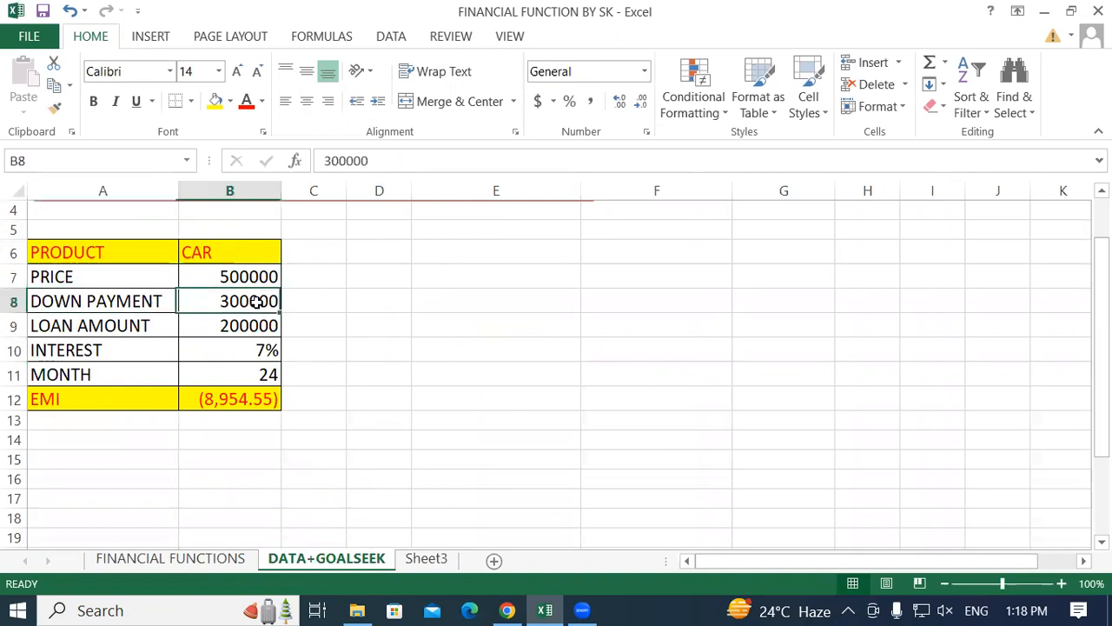
left_click(76, 327)
left_click(245, 325)
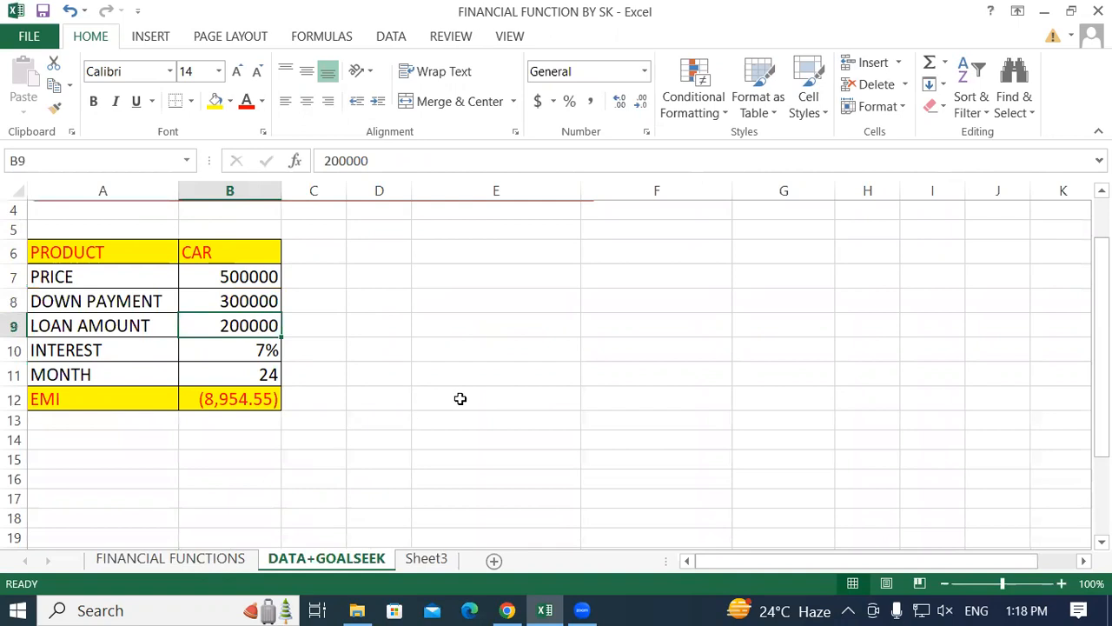
scroll(357, 355, "down", 1)
scroll(191, 302, "up", 1)
left_click(144, 367)
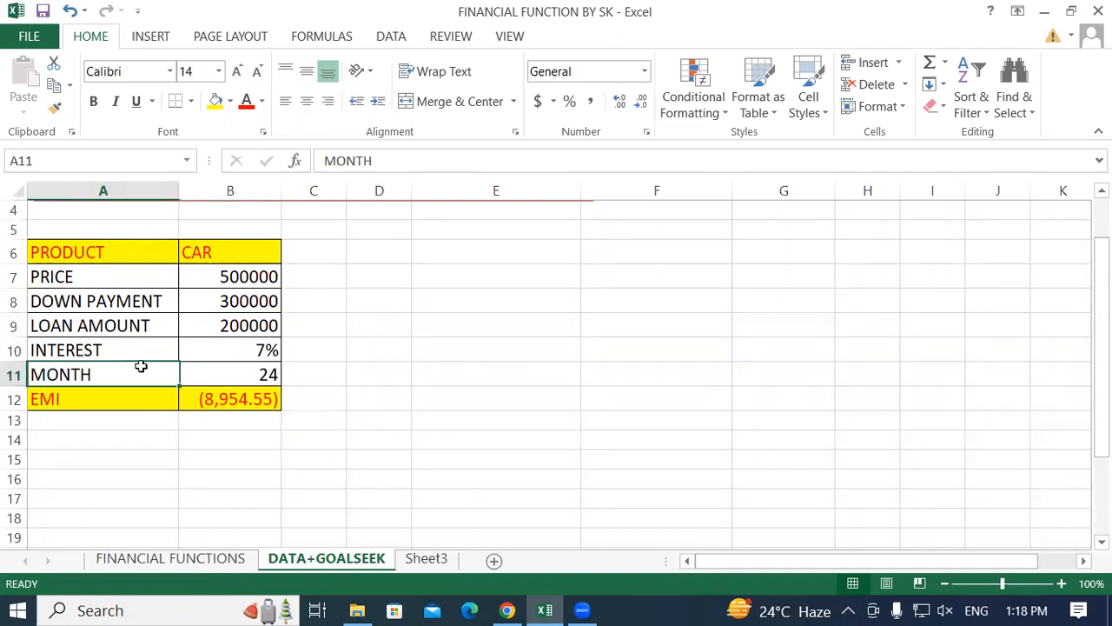
left_click(261, 373)
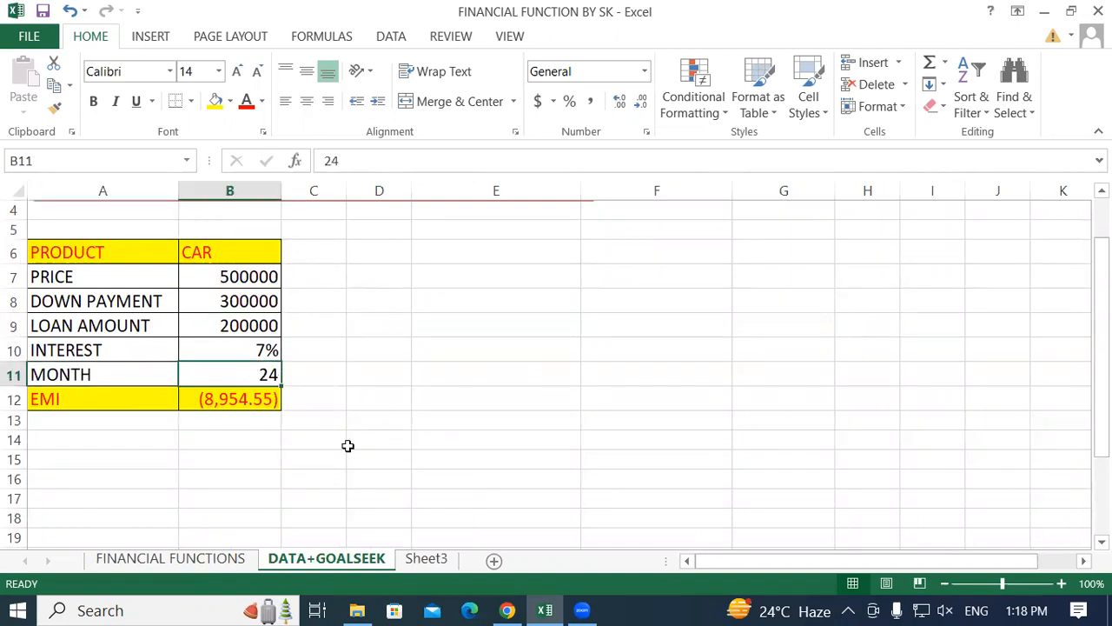
left_click(425, 420)
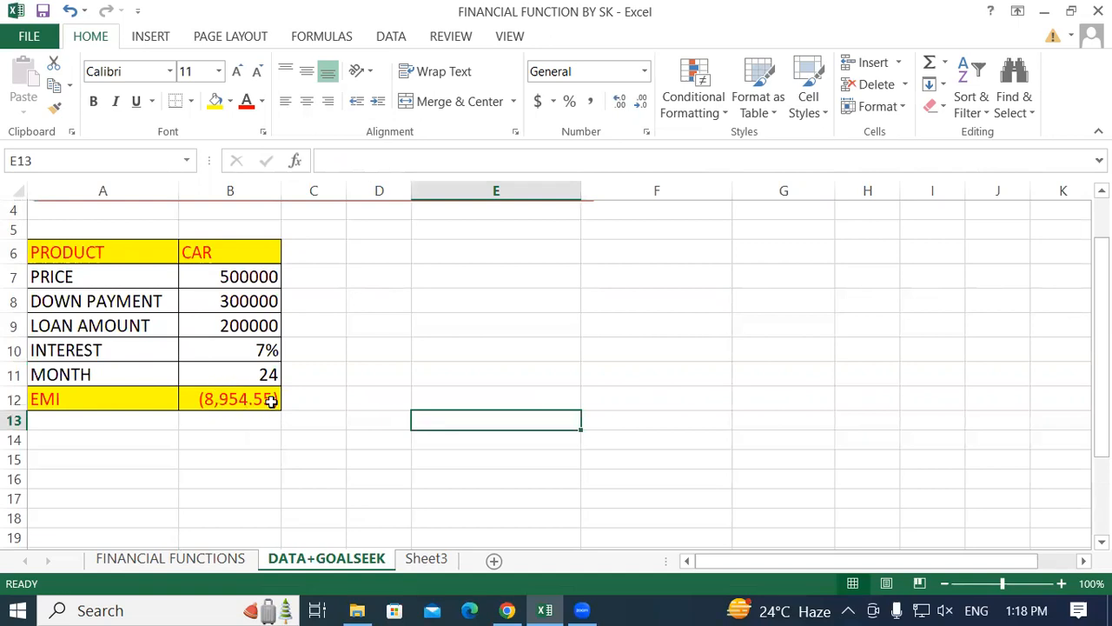
key("Up")
key("Up")
key("Up")
key("Up")
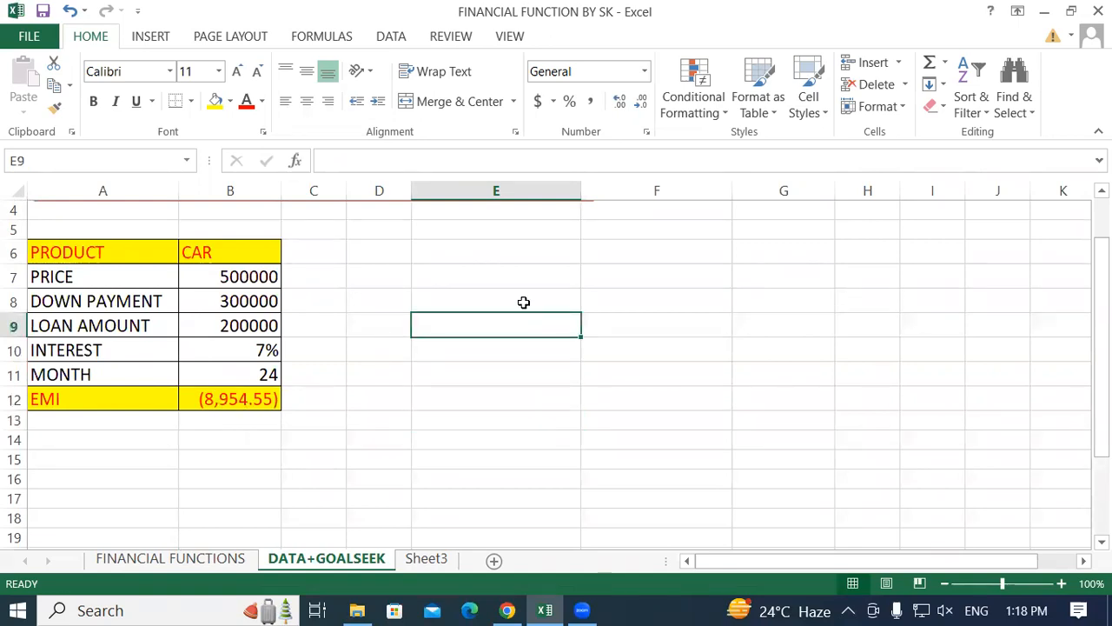
left_click(489, 256)
left_click(496, 400)
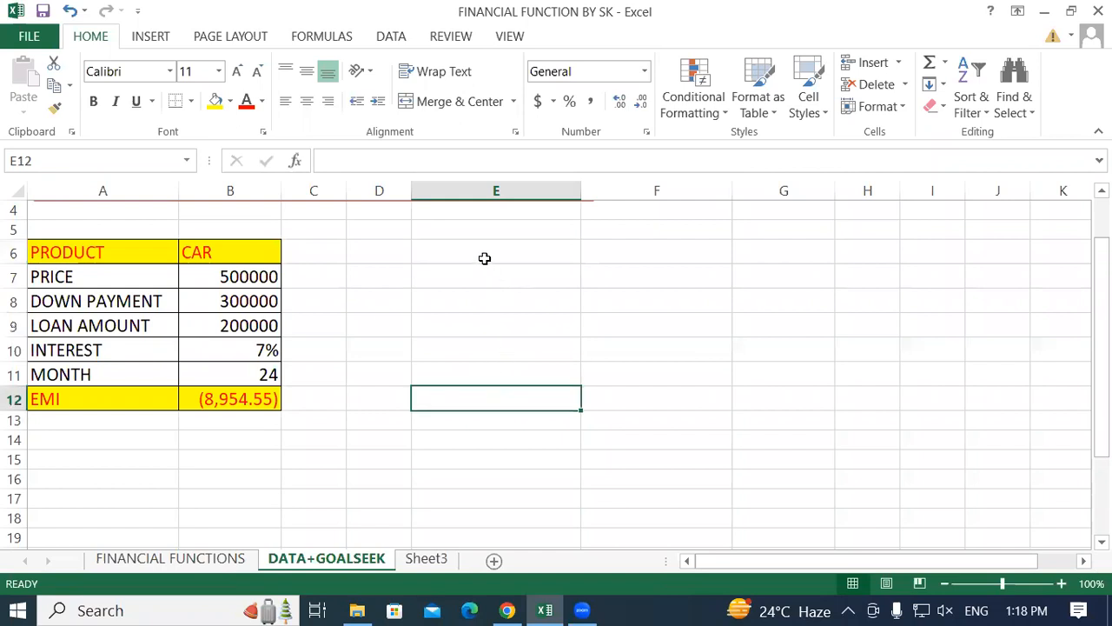
left_click(485, 258)
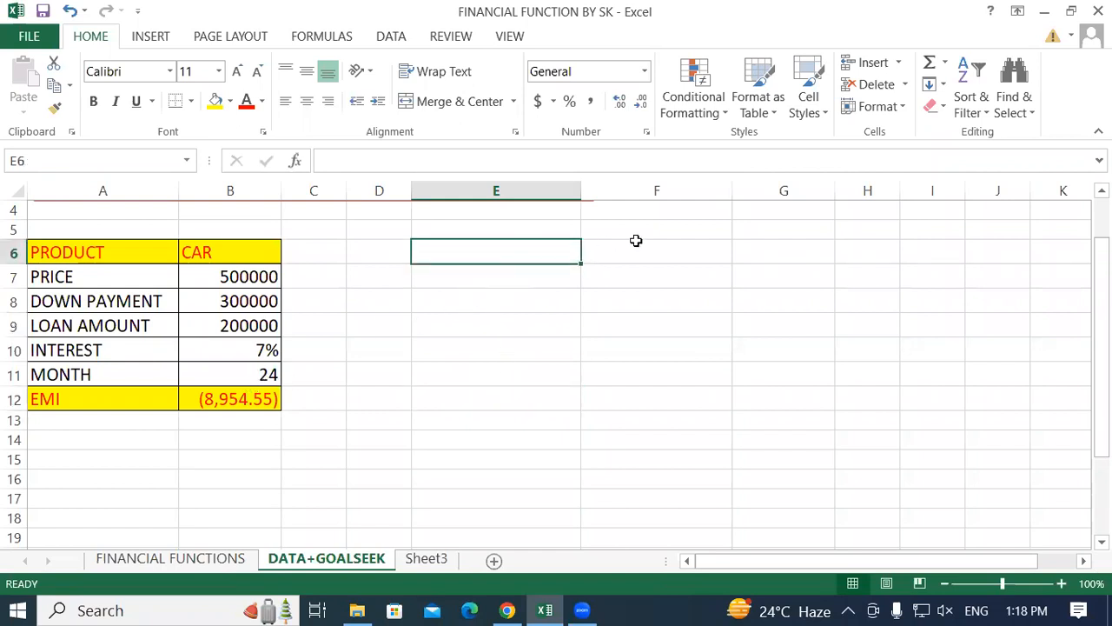
left_click(636, 241)
left_click(490, 274)
left_click(662, 275)
left_click(499, 304)
left_click(638, 297)
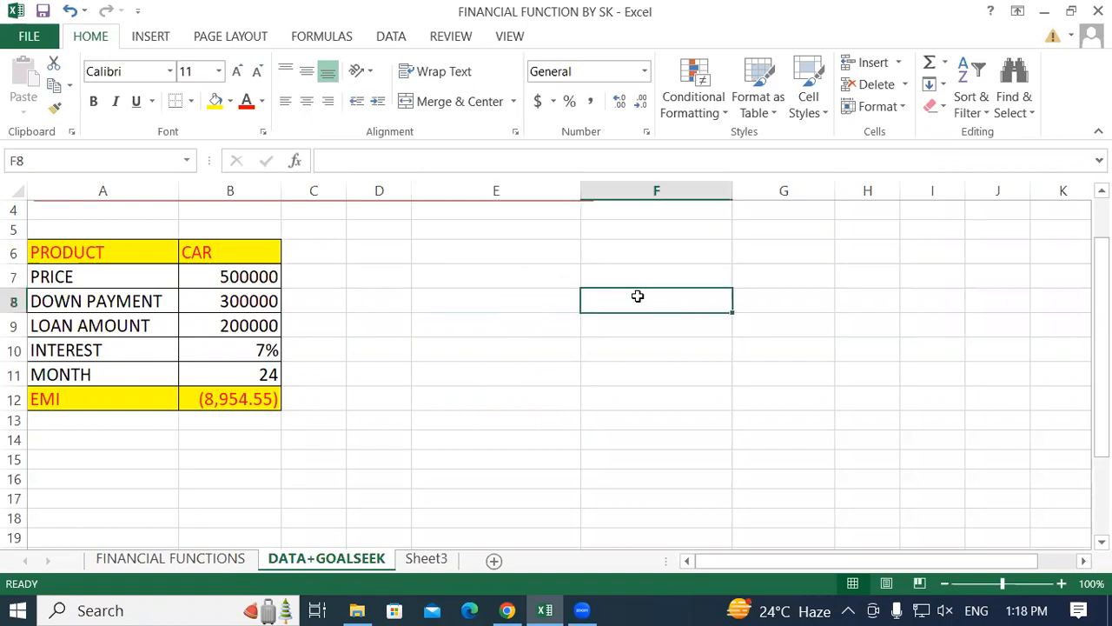
Try loan terms of 12 and 24 months in cell B11 to compare the EMI.
left_click(248, 374)
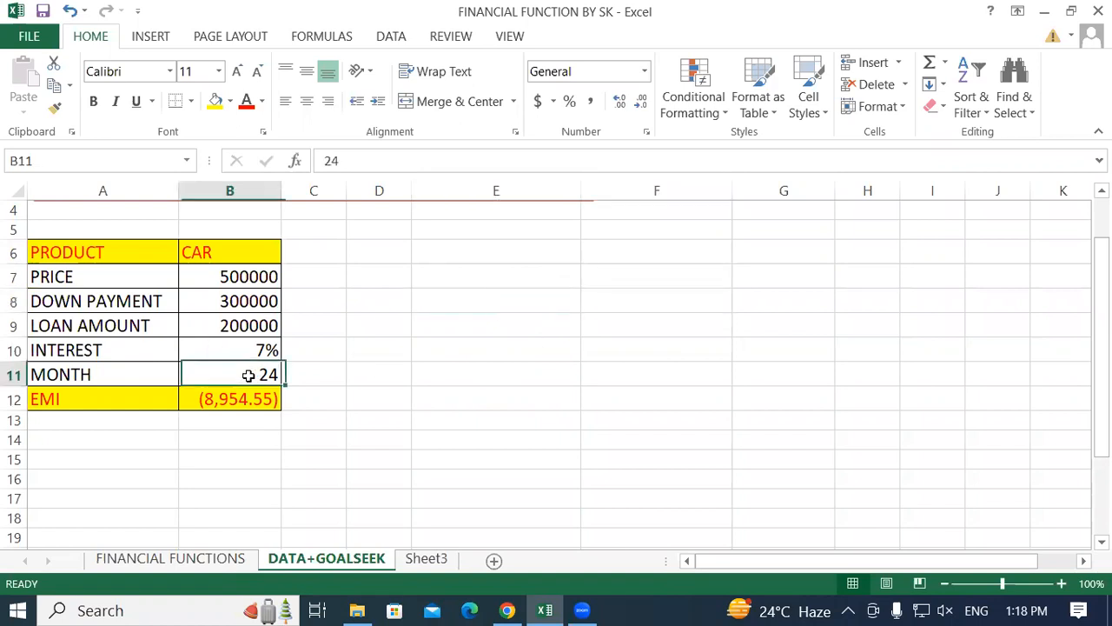
type("1")
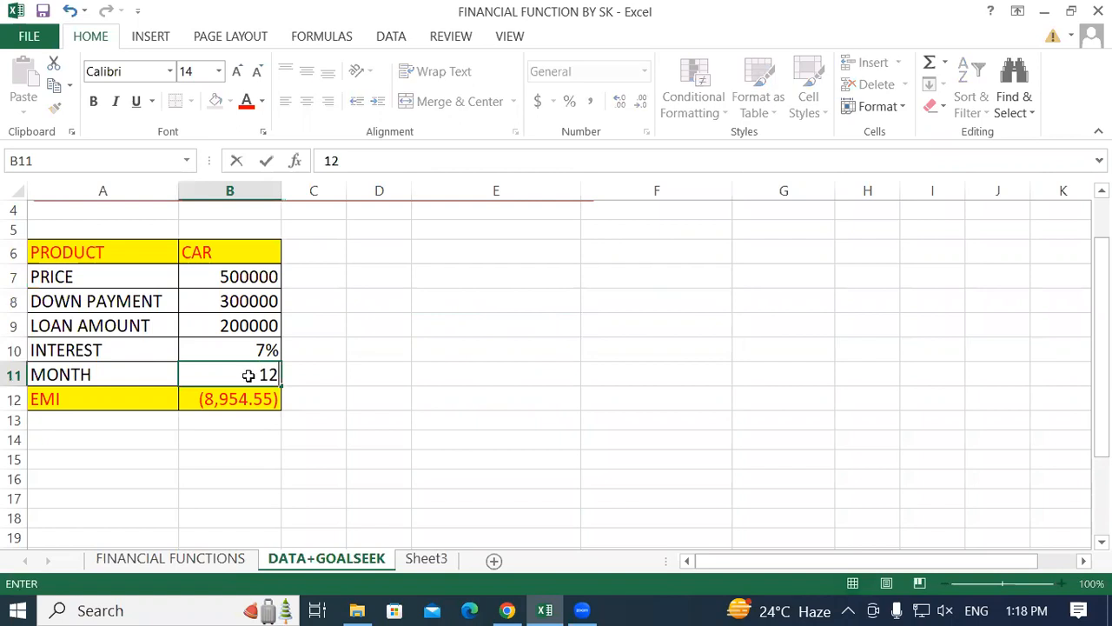
key("Return")
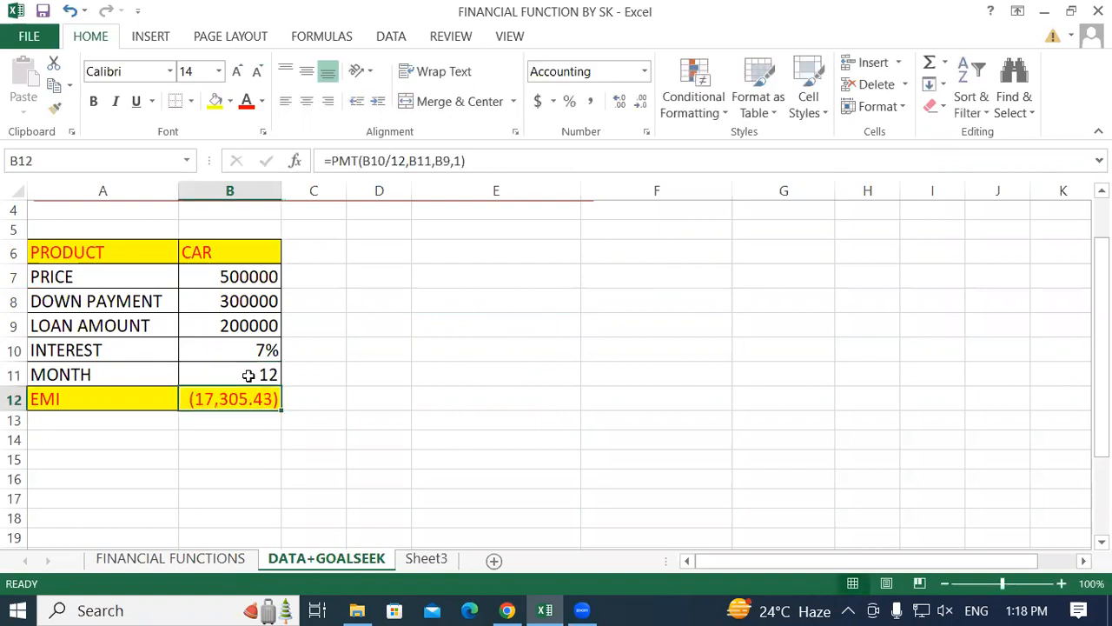
left_click(249, 375)
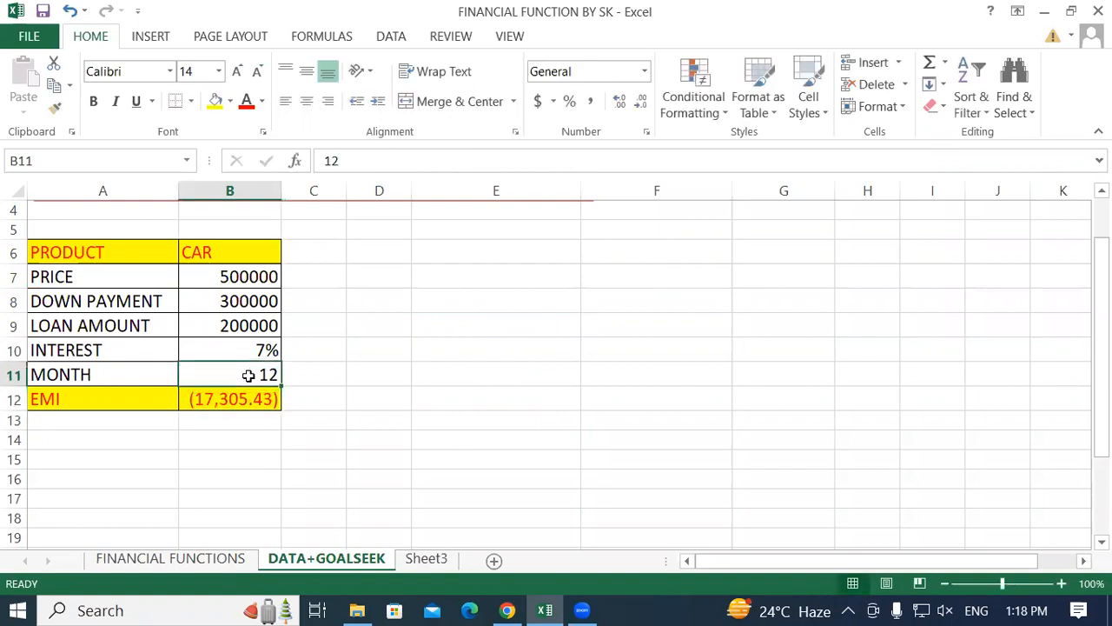
type("24")
key("Return")
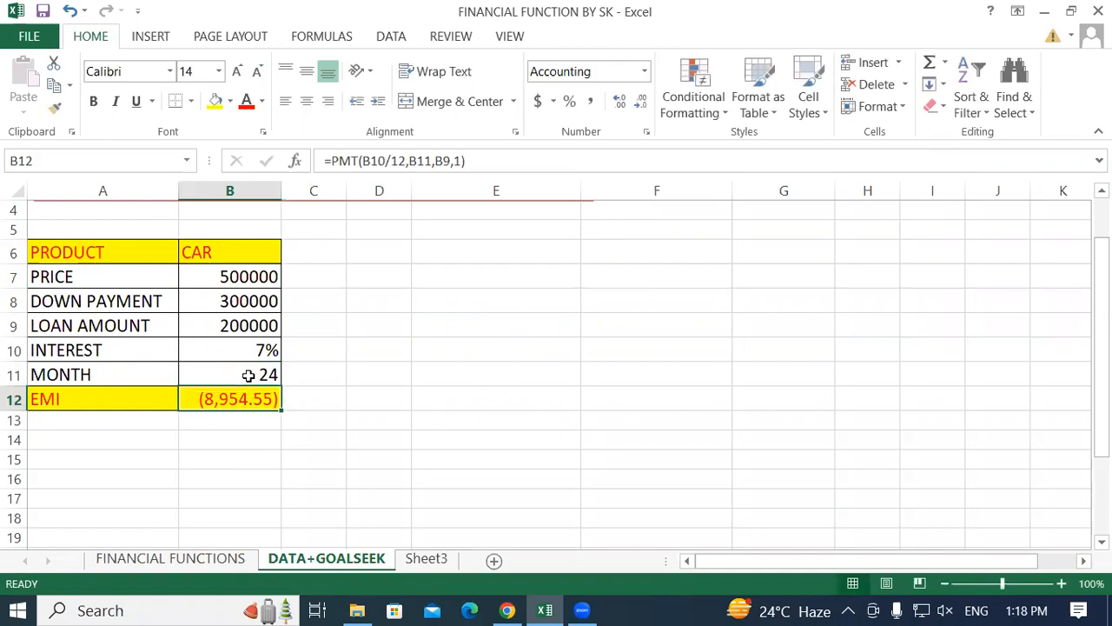
Set the loan term in cell B11 to 26 months.
left_click(248, 374)
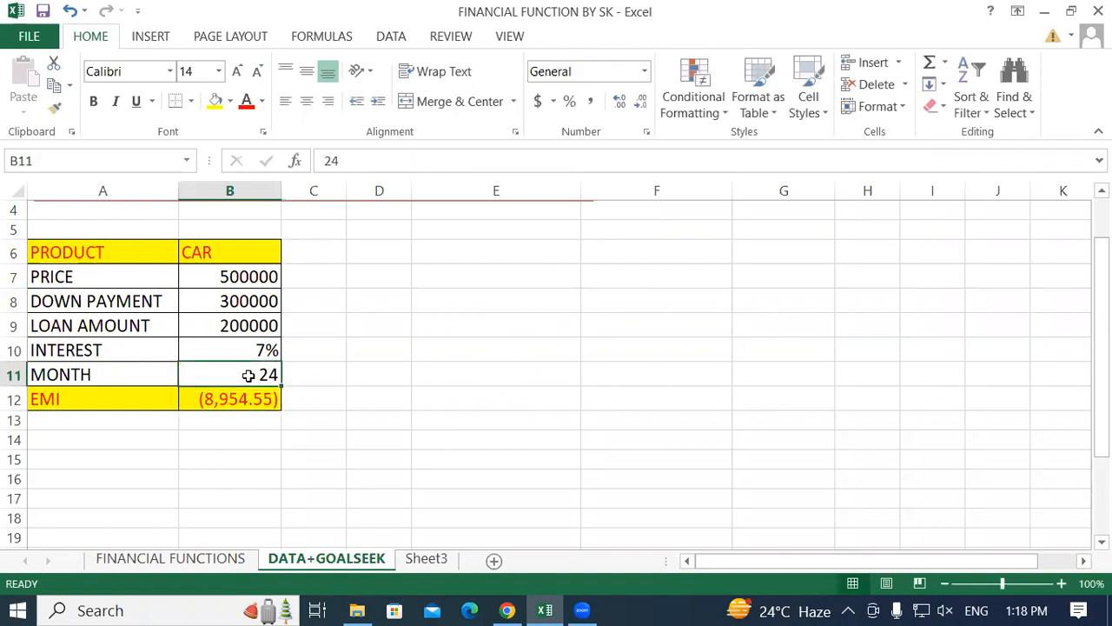
type("26")
key("Return")
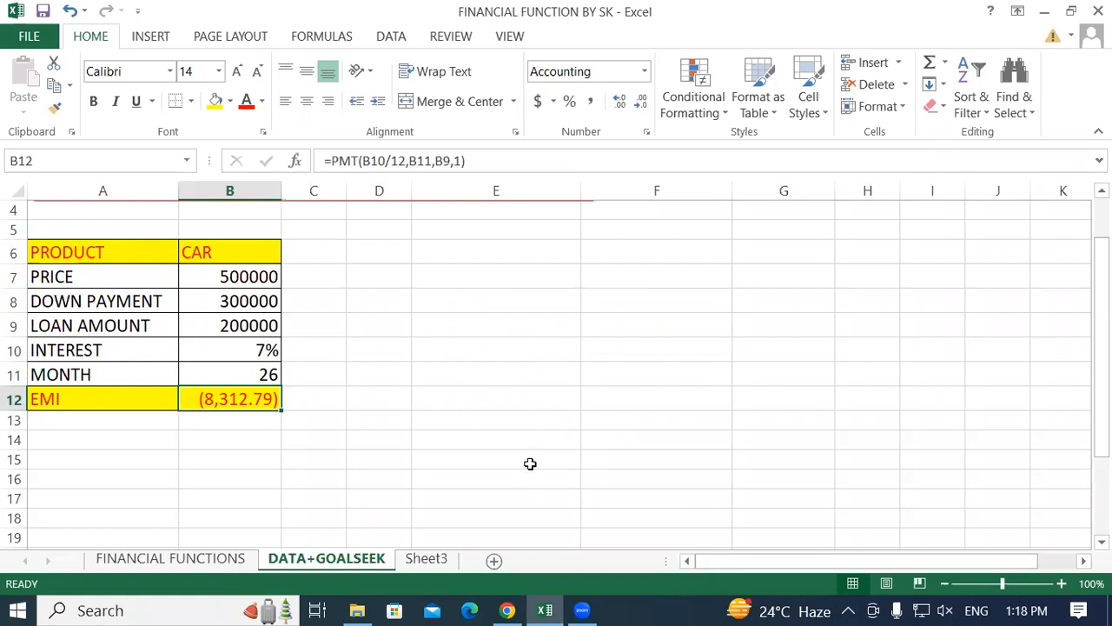
List the loan terms 12, 24, 36 and 48 down column D, starting in cell D7.
left_click(396, 321)
left_click(422, 260)
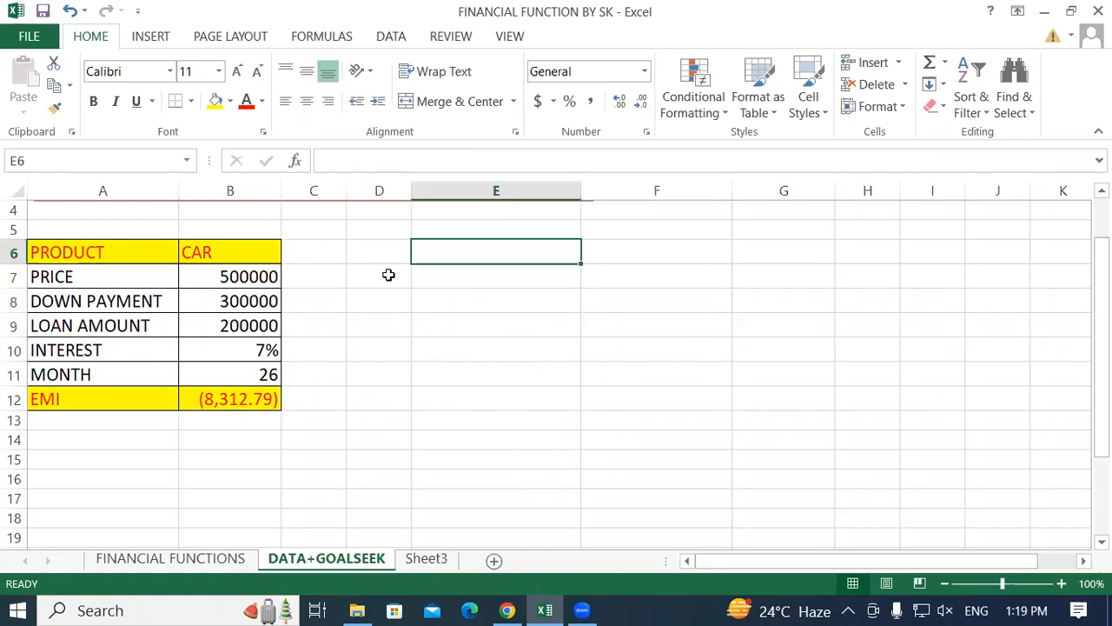
left_click(390, 274)
type("12")
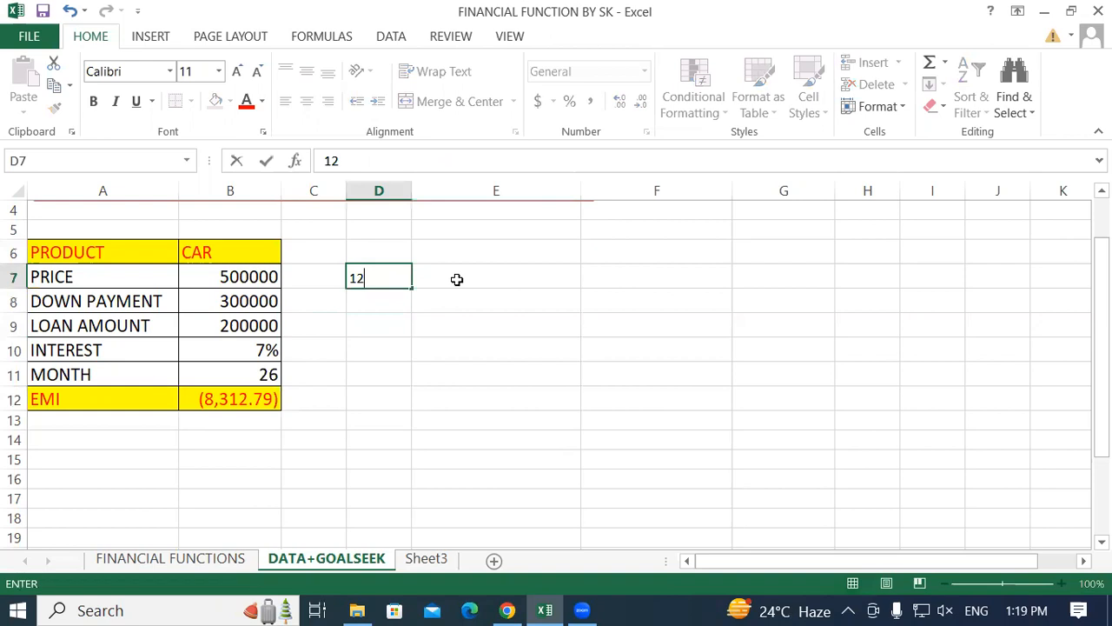
key("Return")
type("24")
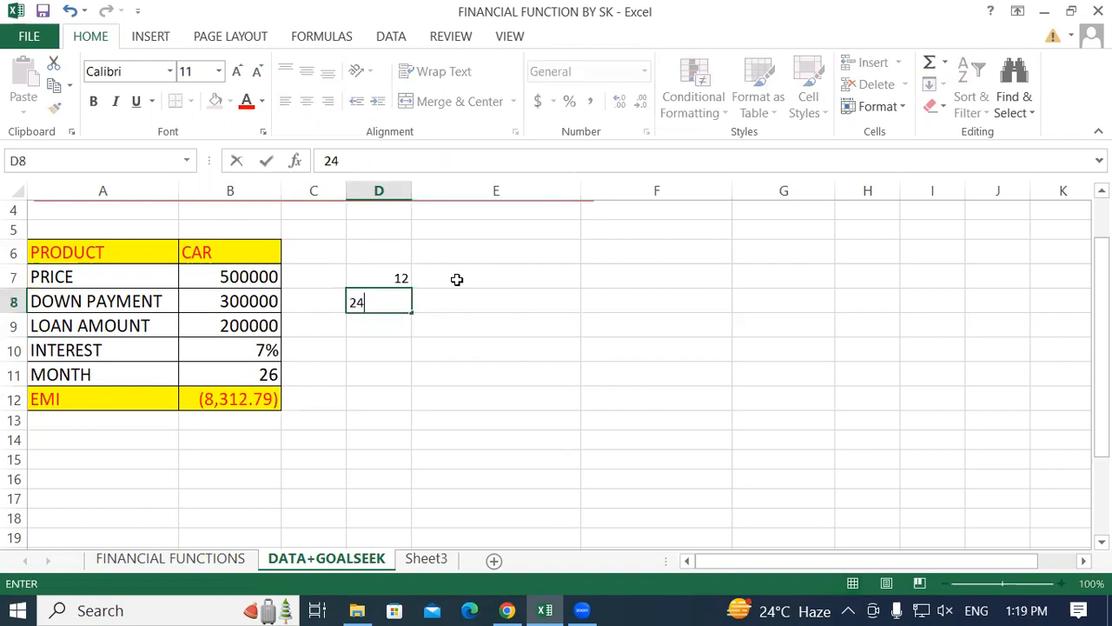
key("Return")
type("36")
key("Return")
type("4")
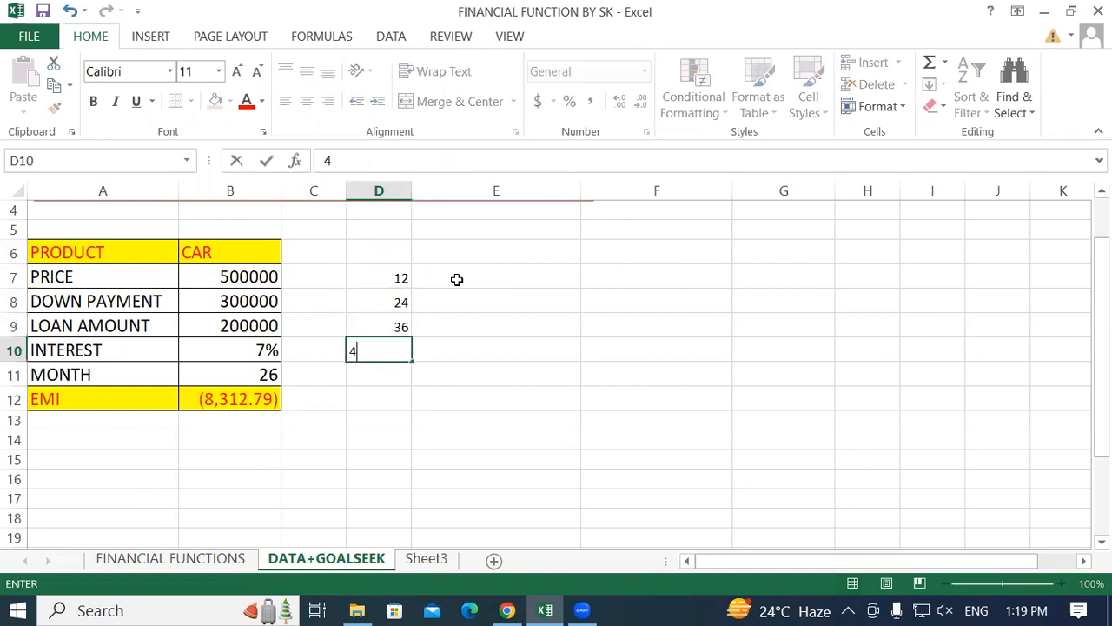
type("8")
key("Return")
Clear the loan terms from cells D7 to D11.
left_click_drag(390, 279, 509, 352)
left_click(496, 432)
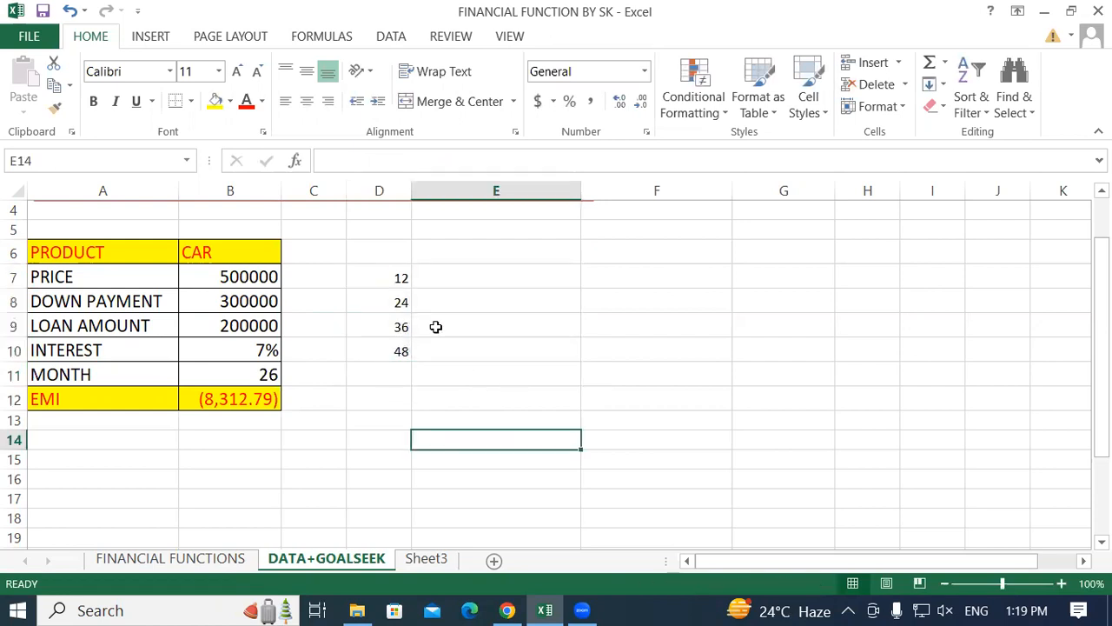
left_click(401, 280)
scroll(355, 330, "up", 1)
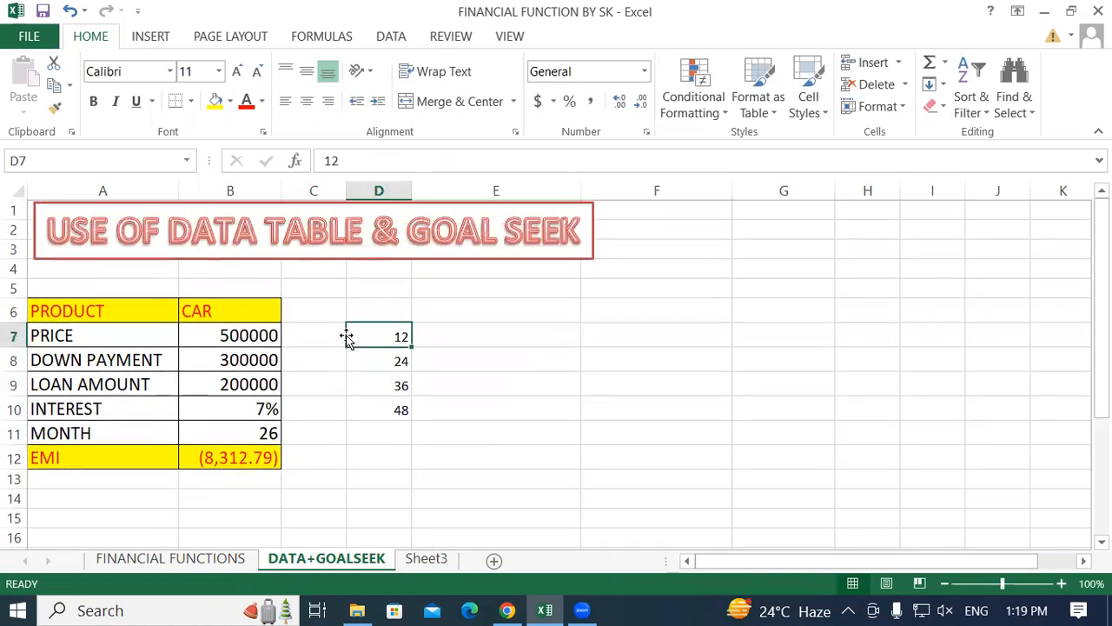
left_click_drag(173, 227, 346, 244)
left_click(346, 244)
left_click(399, 427)
left_click_drag(377, 328, 398, 434)
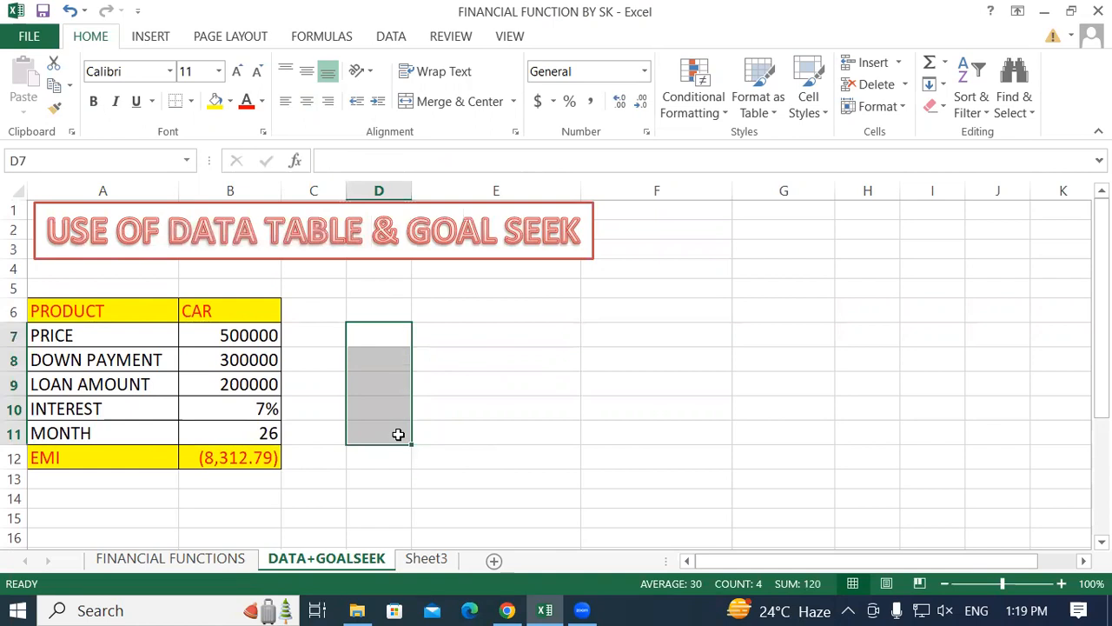
left_click(767, 376)
Apply borders to all cells in the range E6:F13.
left_click_drag(486, 314, 630, 484)
left_click(191, 100)
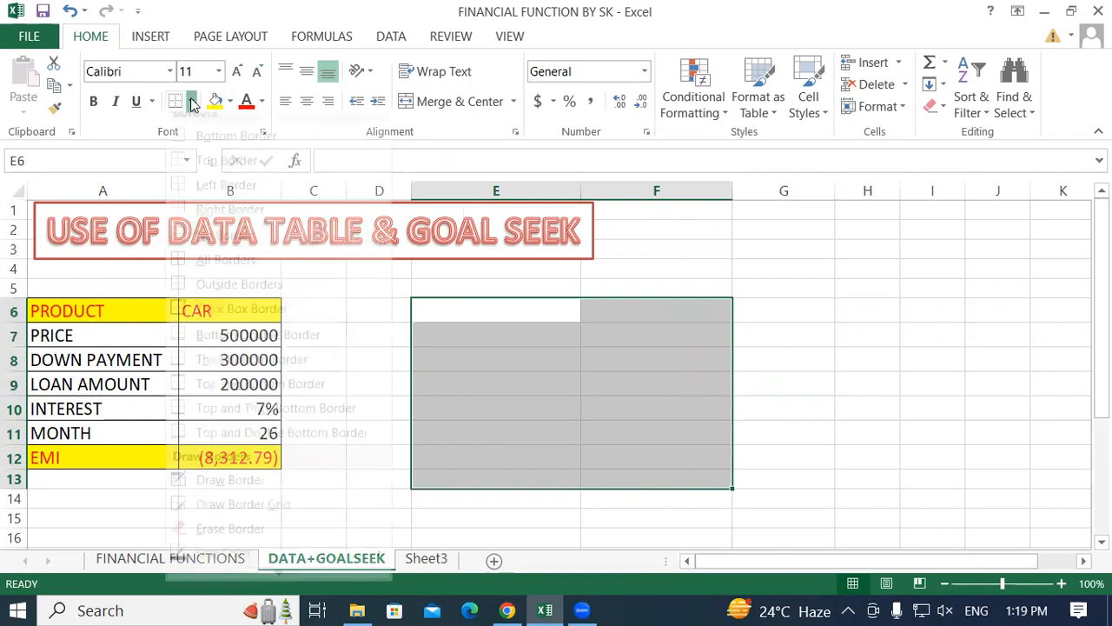
left_click(186, 280)
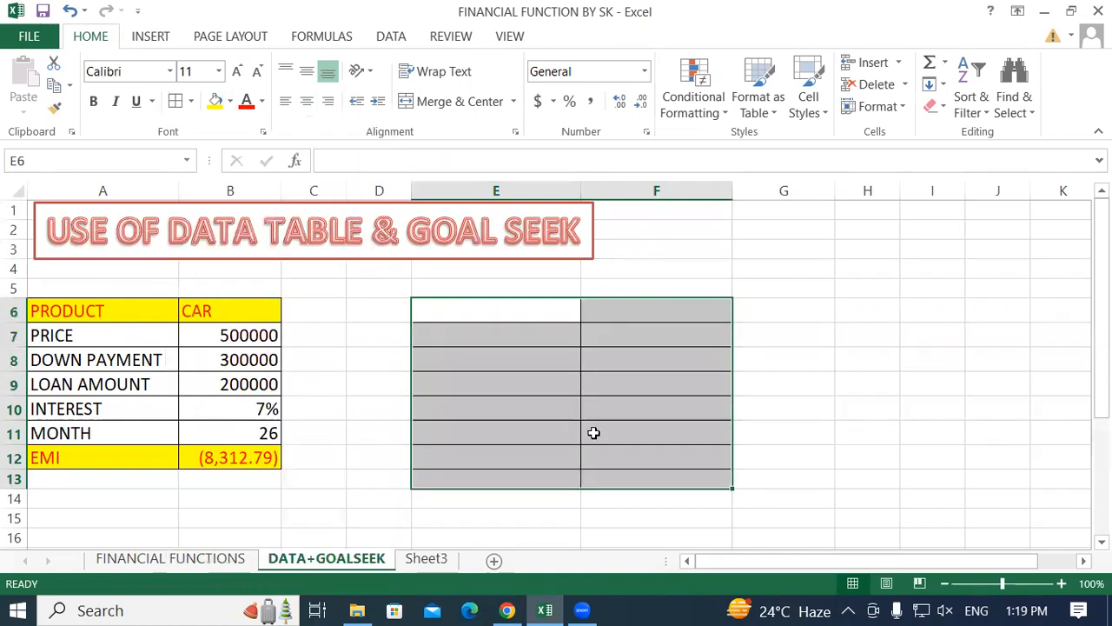
left_click(514, 365)
left_click(517, 330)
left_click(506, 431)
left_click(497, 332)
Enter the heading MONTH in cell E6 of the bordered table.
left_click(489, 308)
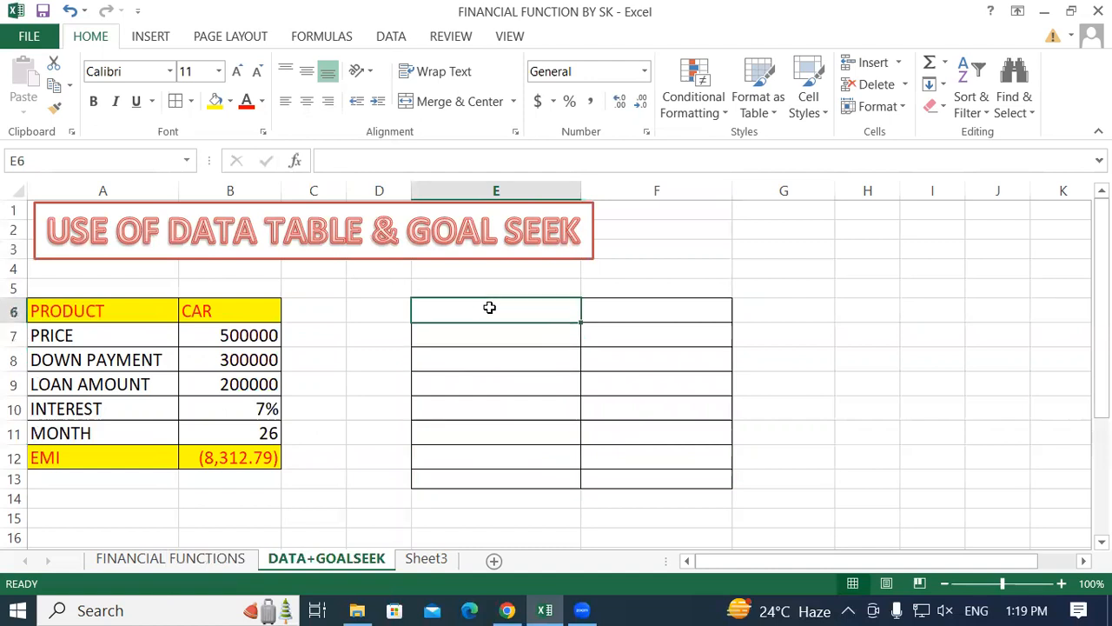
type("MONTH")
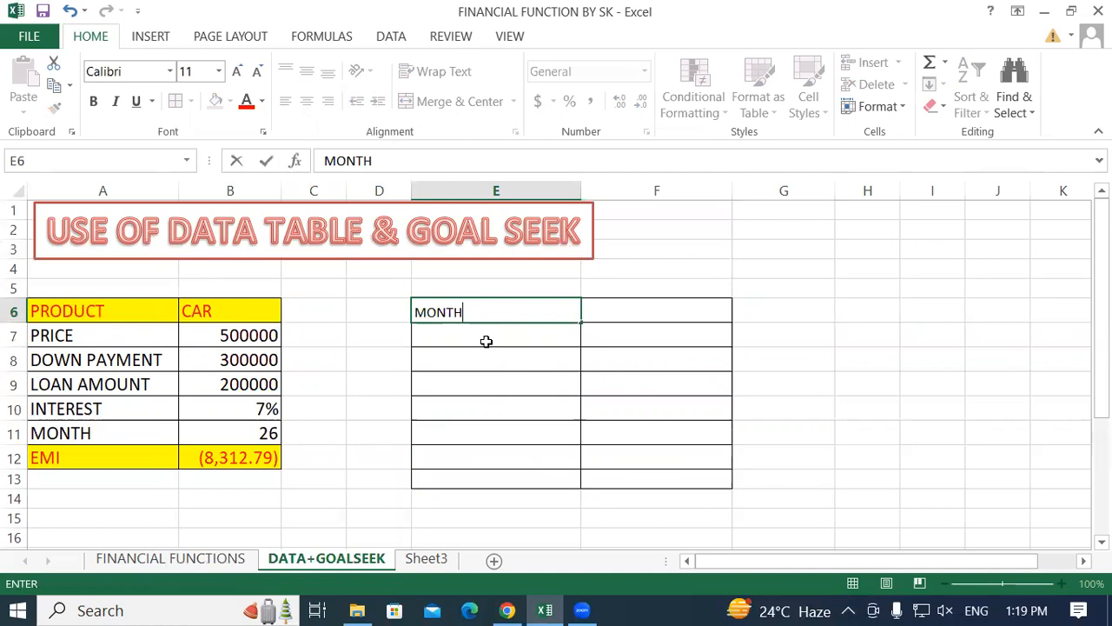
key("Return")
List the loan terms 12, 24, 36, 48 and 60 under the MONTH heading in cells E7 to E11.
type("1")
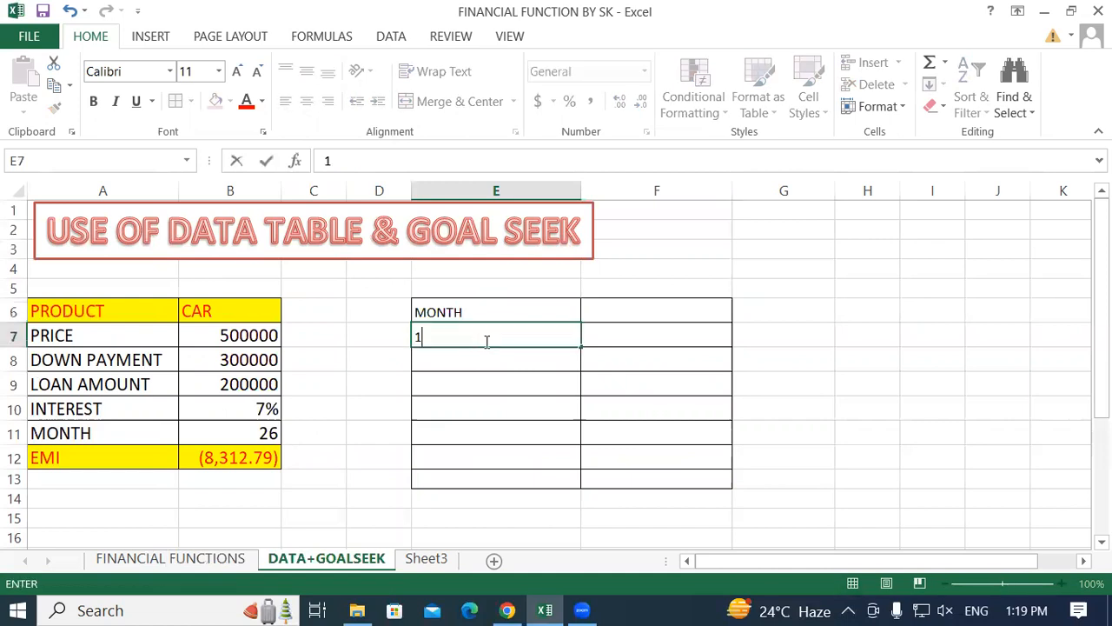
type("2")
key("Return")
type("24")
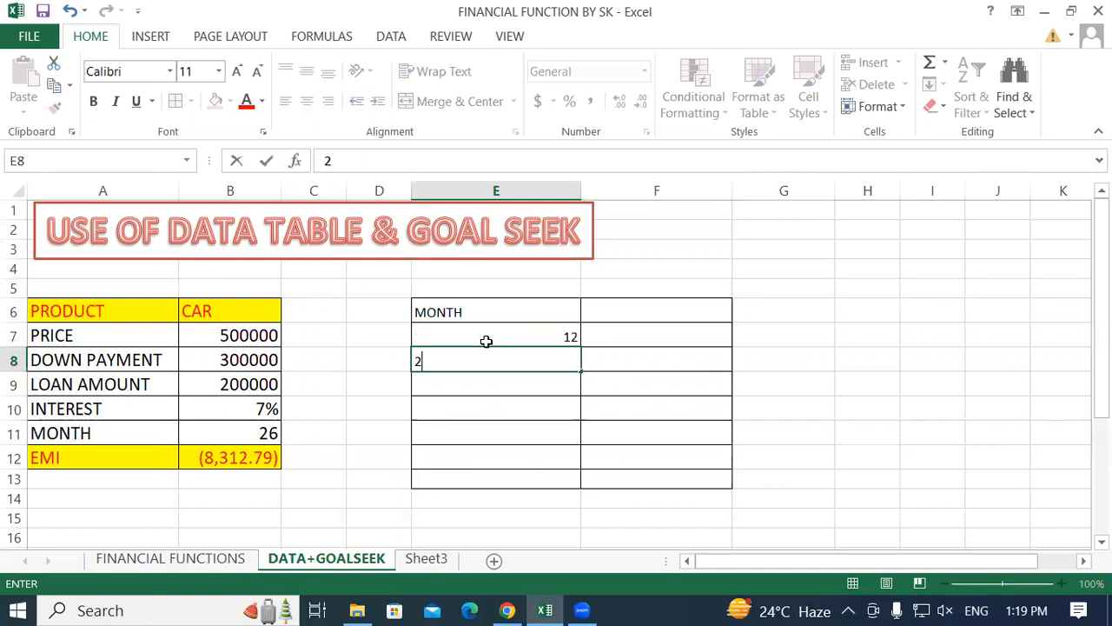
key("Return")
type("36")
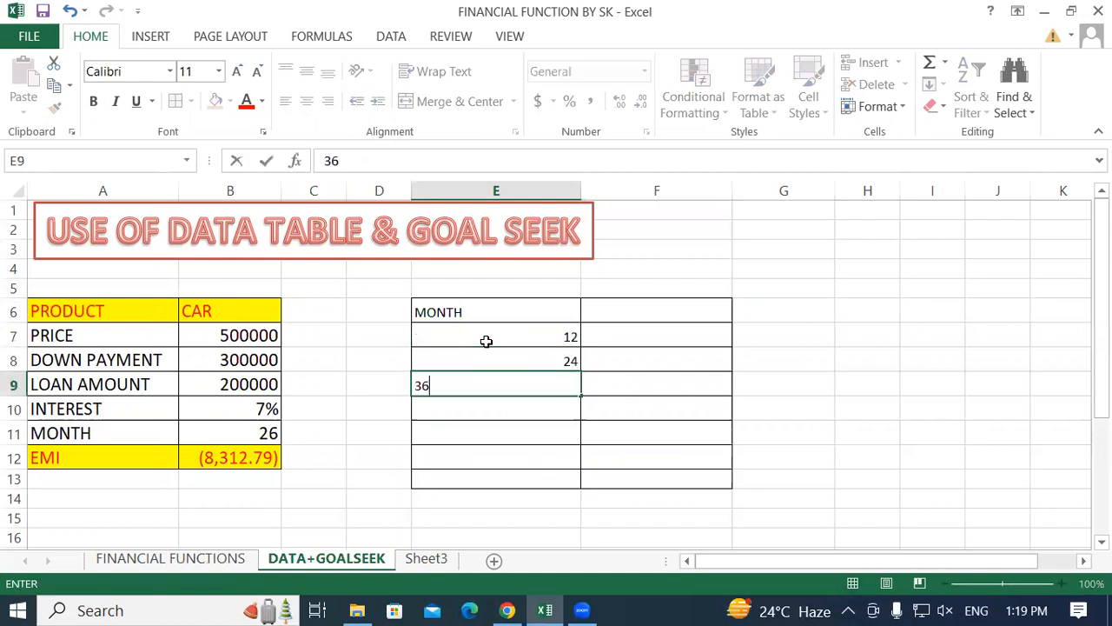
key("Return")
type("48")
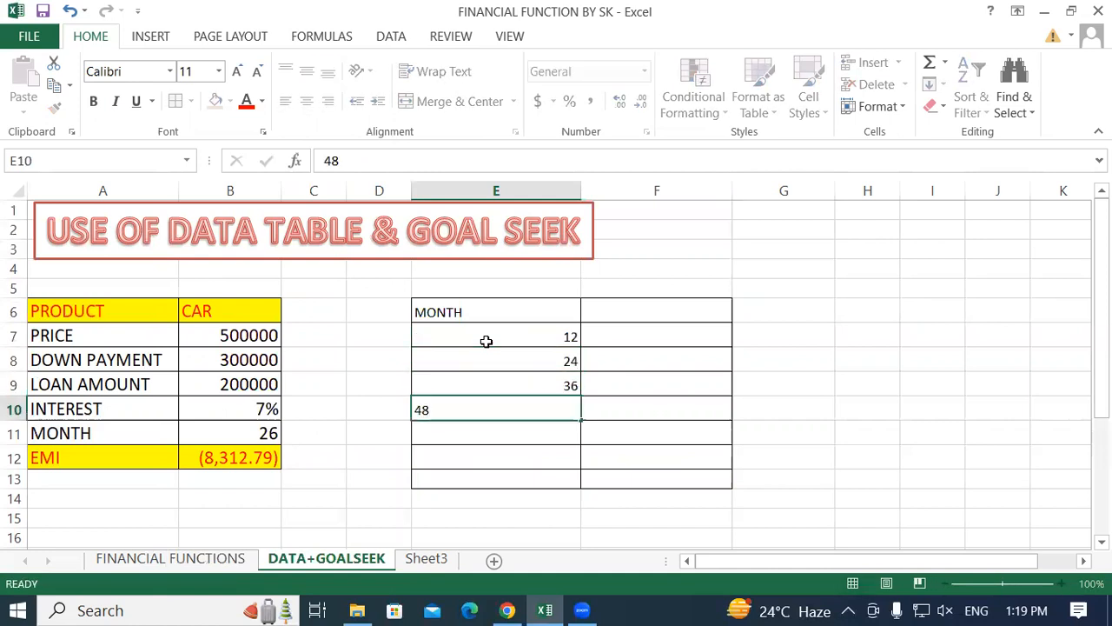
key("Return")
type("60")
key("Return")
left_click_drag(486, 340, 537, 417)
left_click(735, 414)
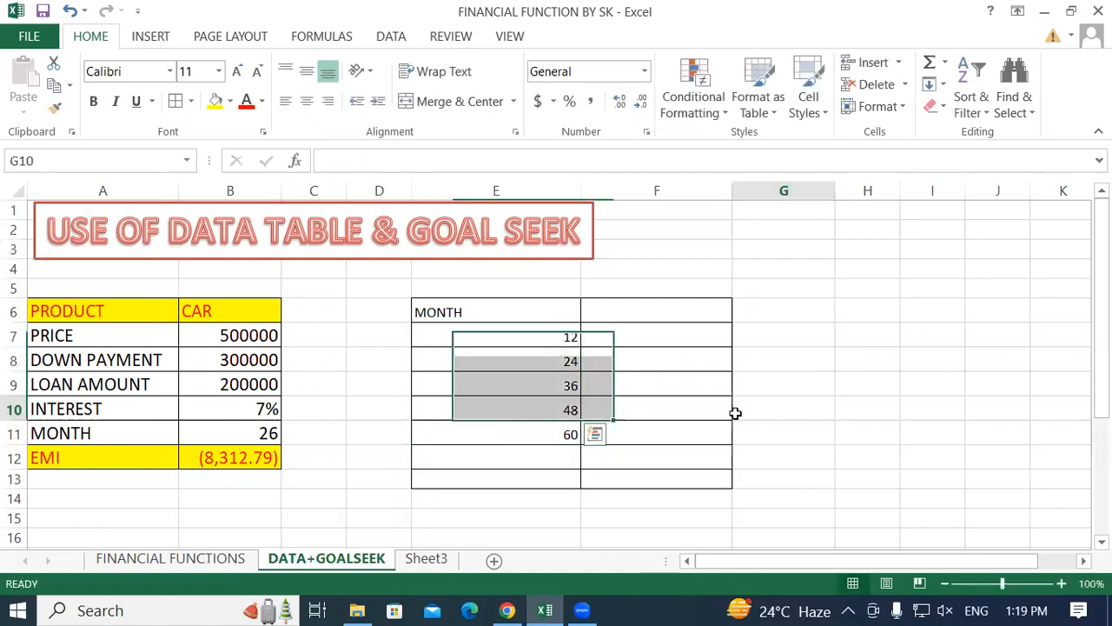
Examine the loan amount in B9, the listed loan terms and the empty cell beside each term.
left_click(446, 320)
left_click(448, 339)
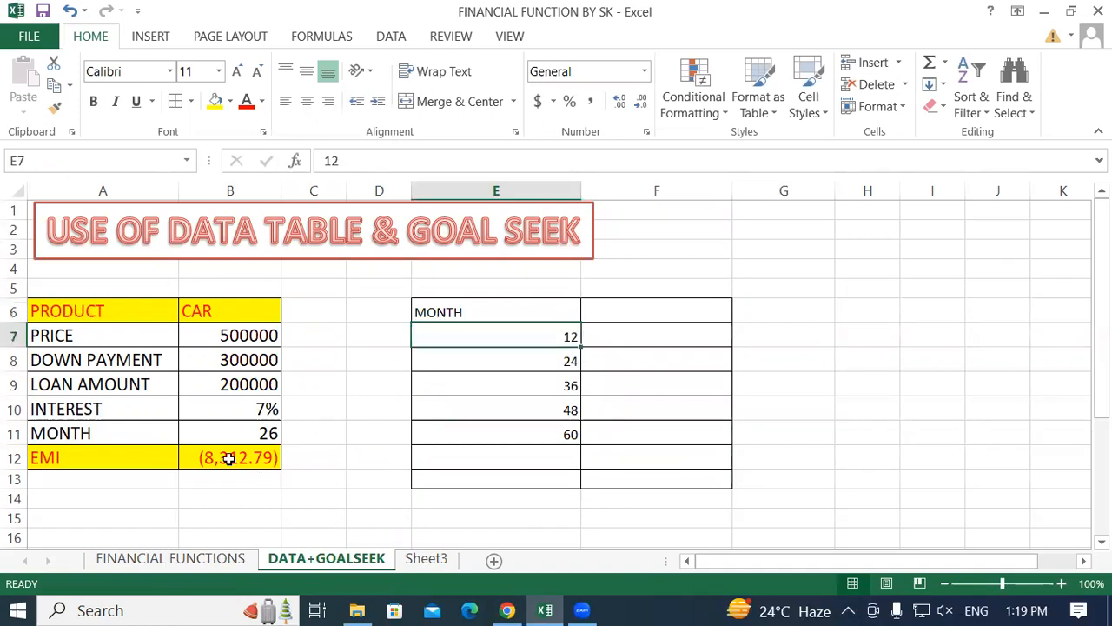
left_click(87, 389)
left_click(237, 385)
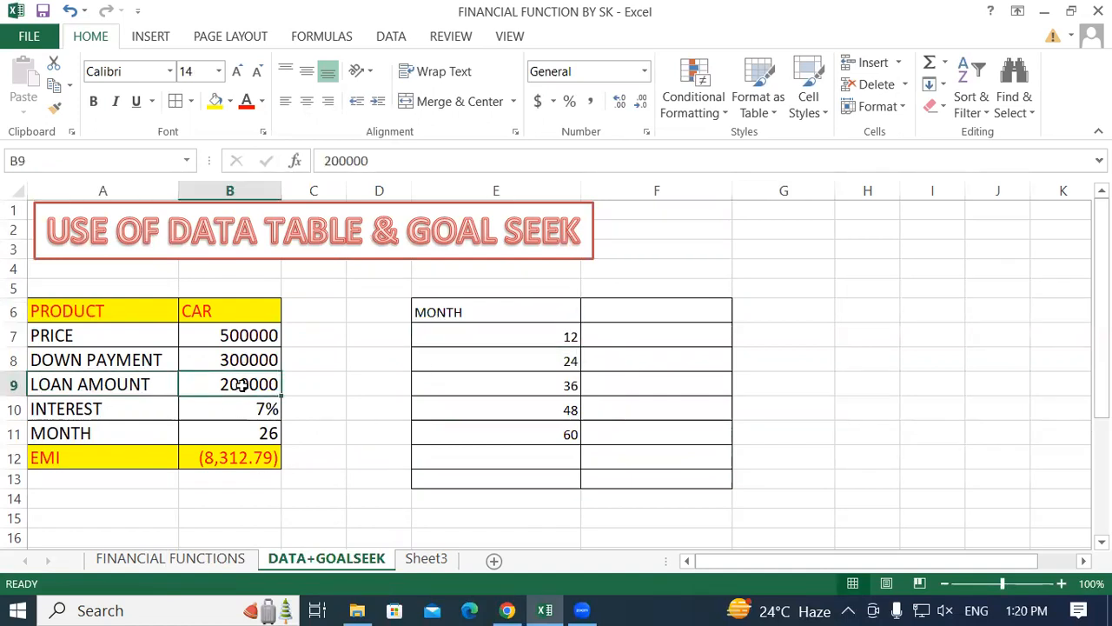
left_click(539, 339)
left_click(639, 335)
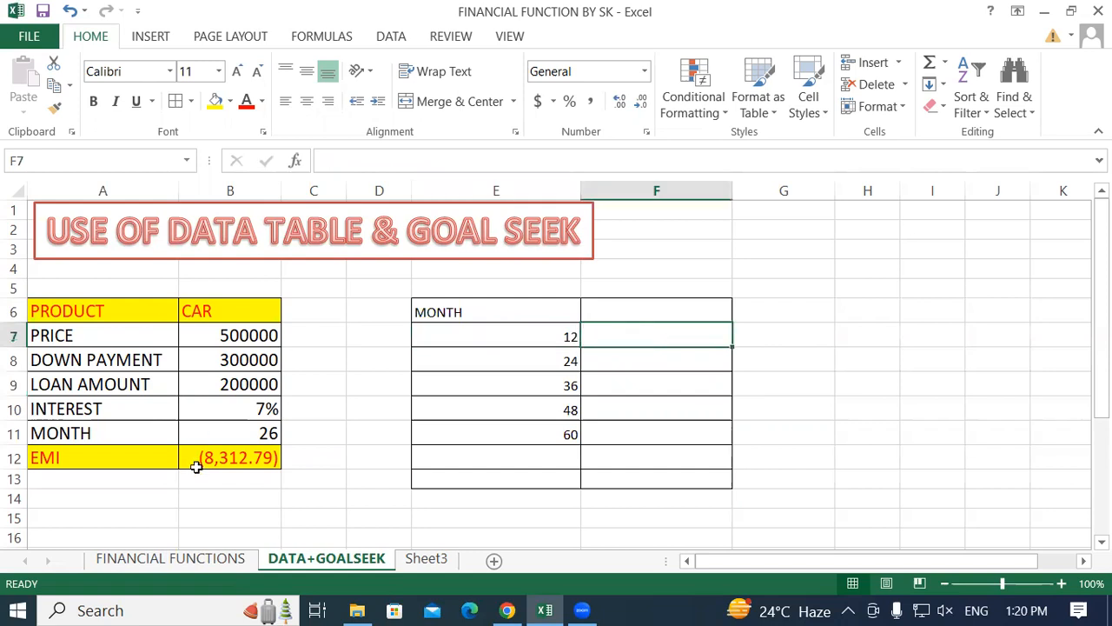
left_click(518, 361)
left_click(657, 357)
left_click(534, 392)
left_click(638, 382)
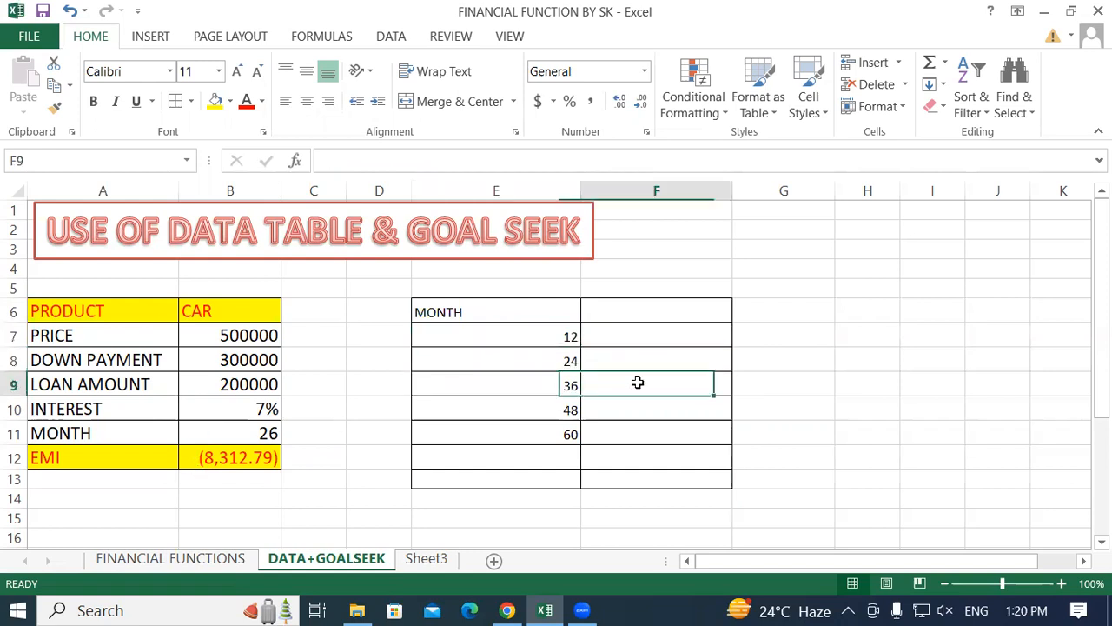
left_click(563, 411)
left_click(640, 405)
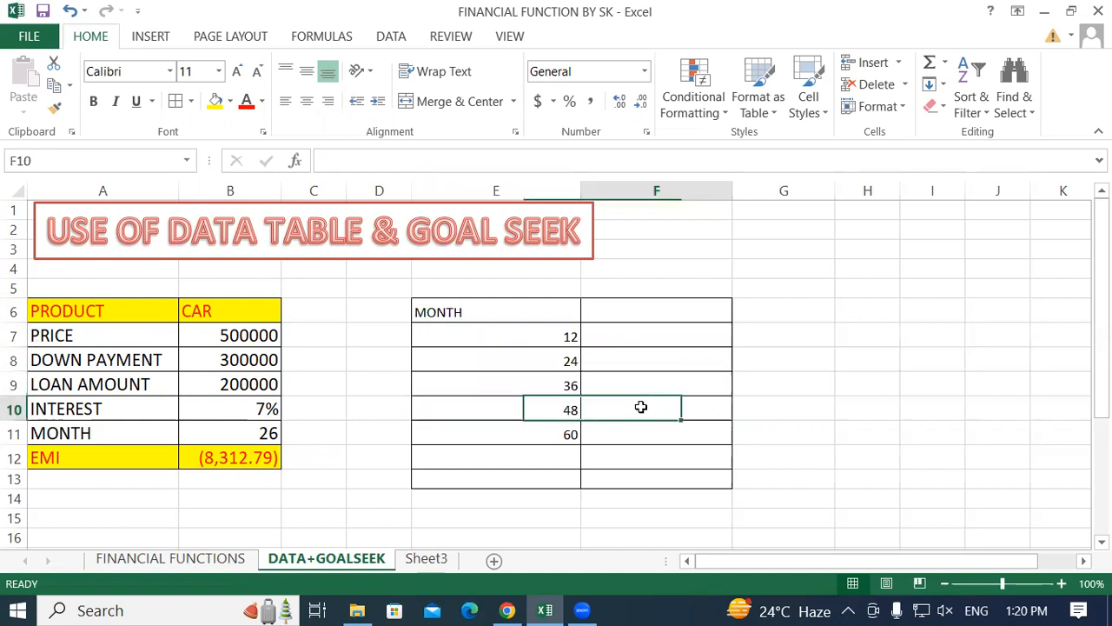
left_click(541, 435)
left_click(643, 430)
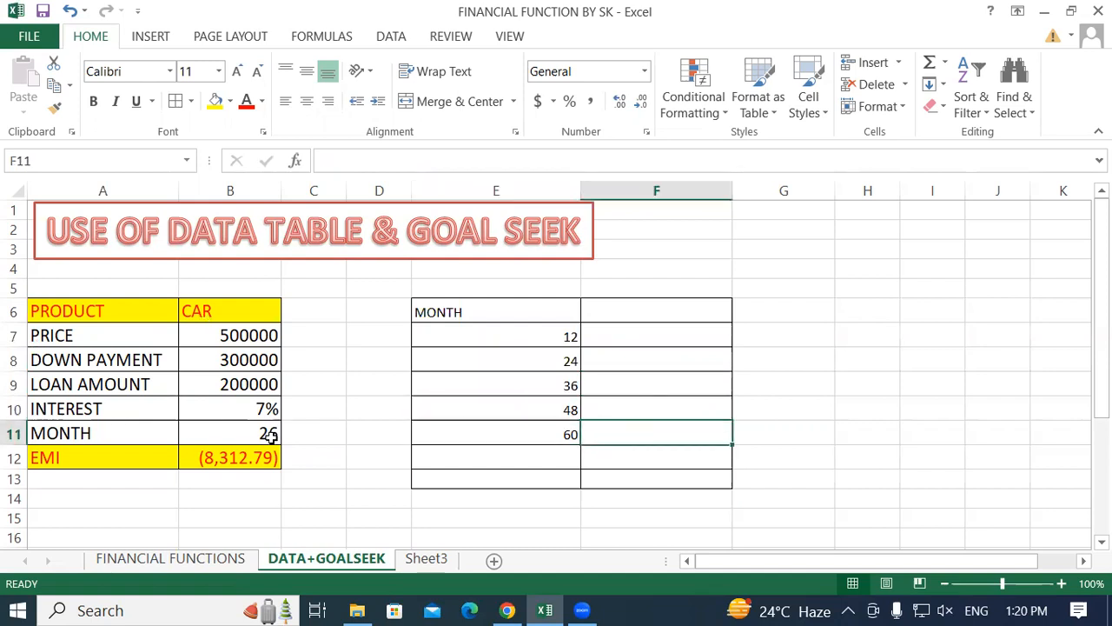
left_click(631, 390)
left_click_drag(170, 231, 363, 233)
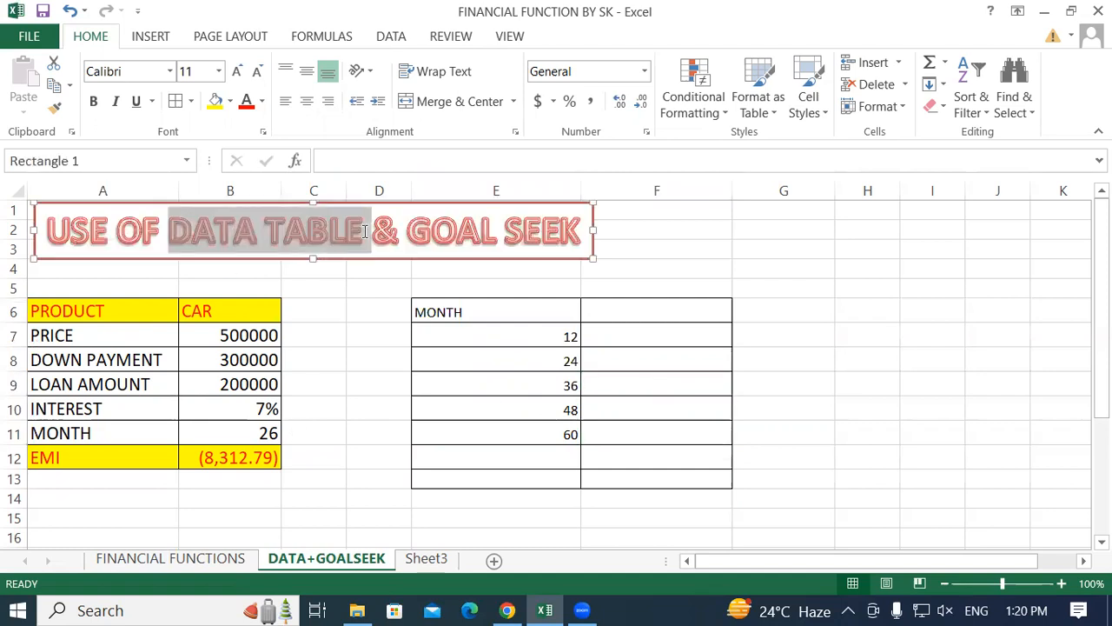
left_click(650, 310)
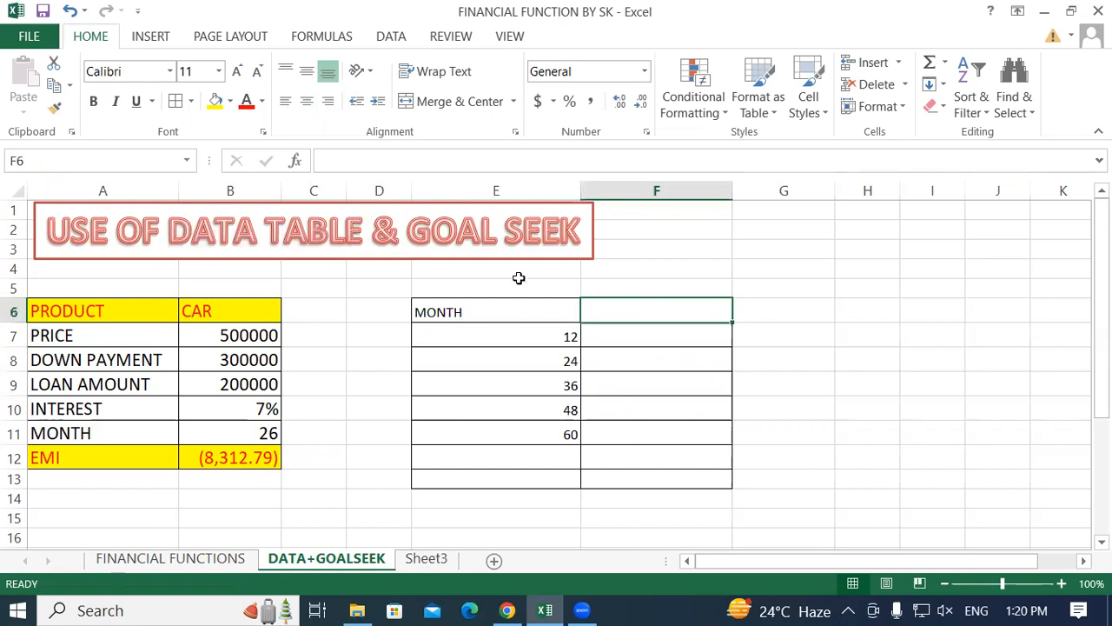
left_click(467, 316)
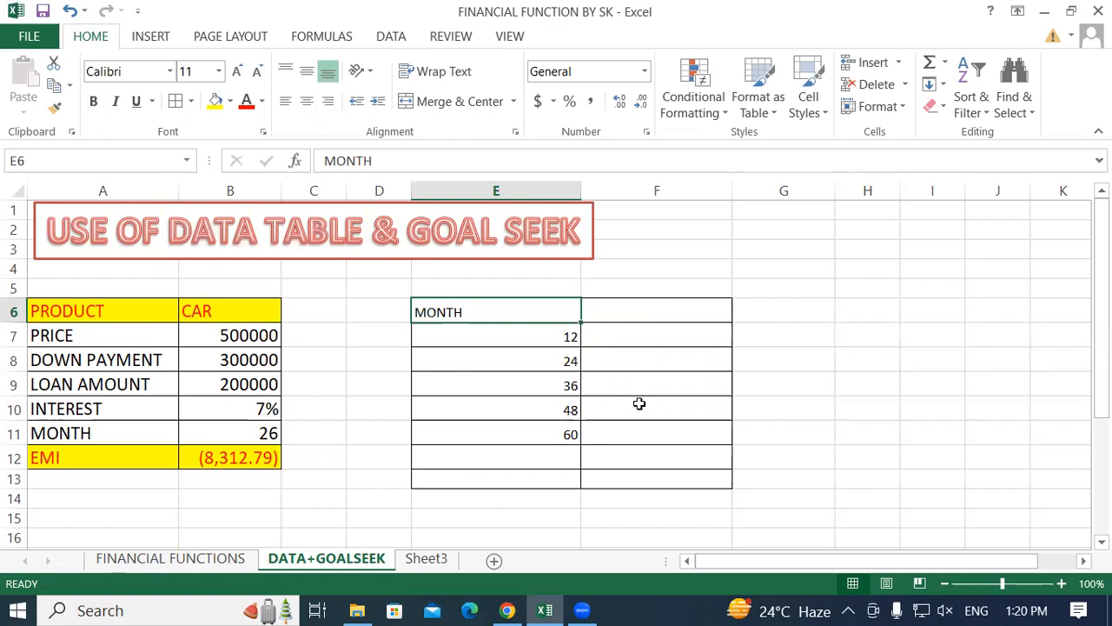
Link cell F6 to the car loan's EMI with the formula =B12.
left_click(627, 309)
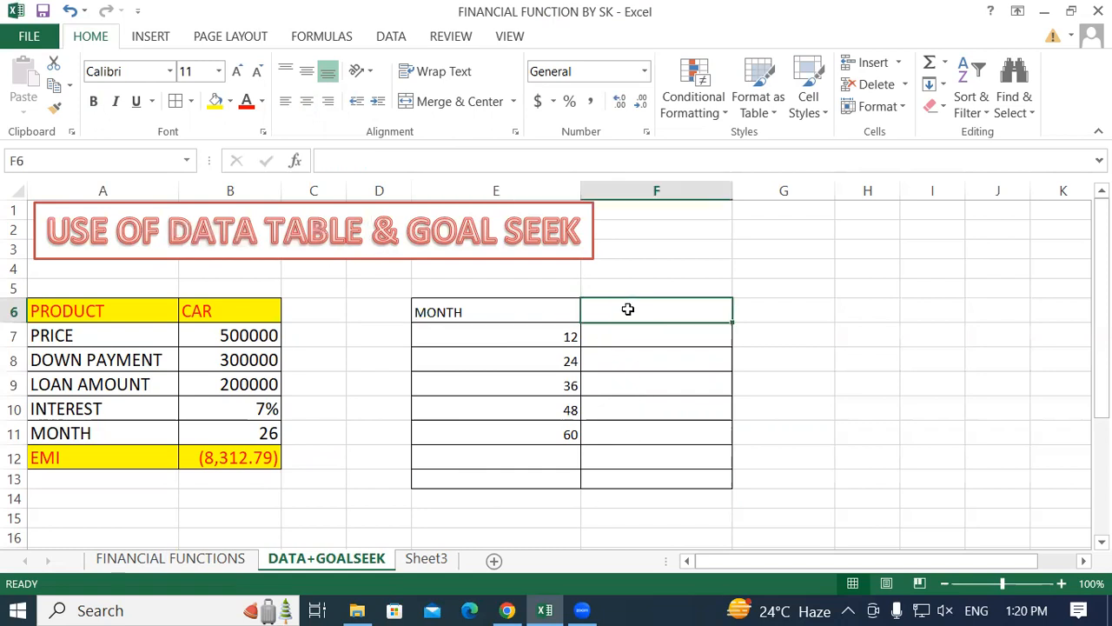
type("=")
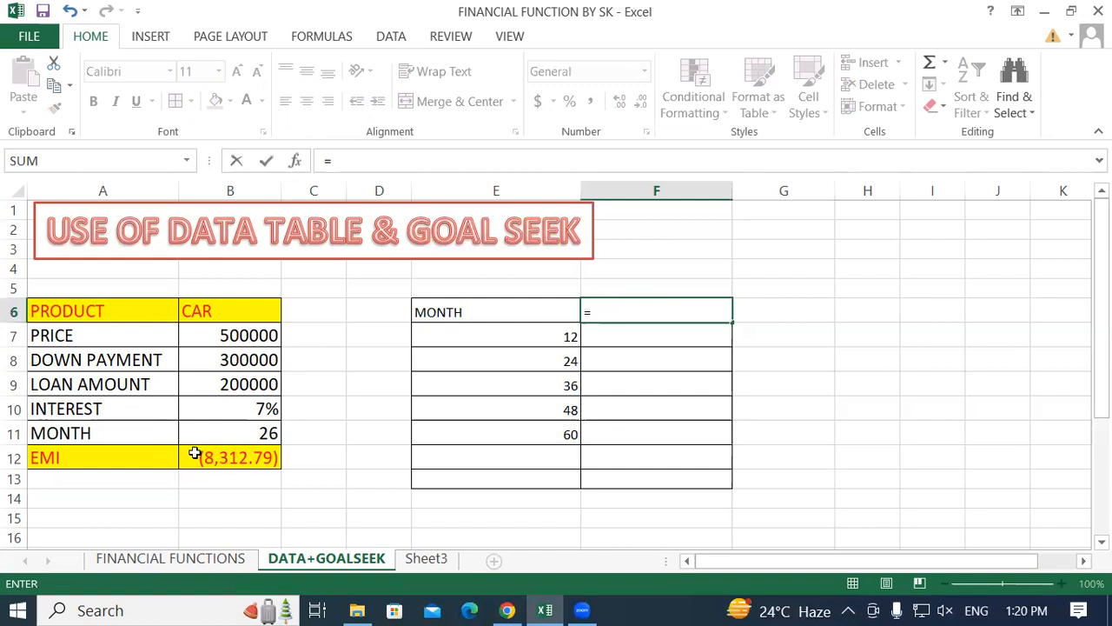
left_click(234, 457)
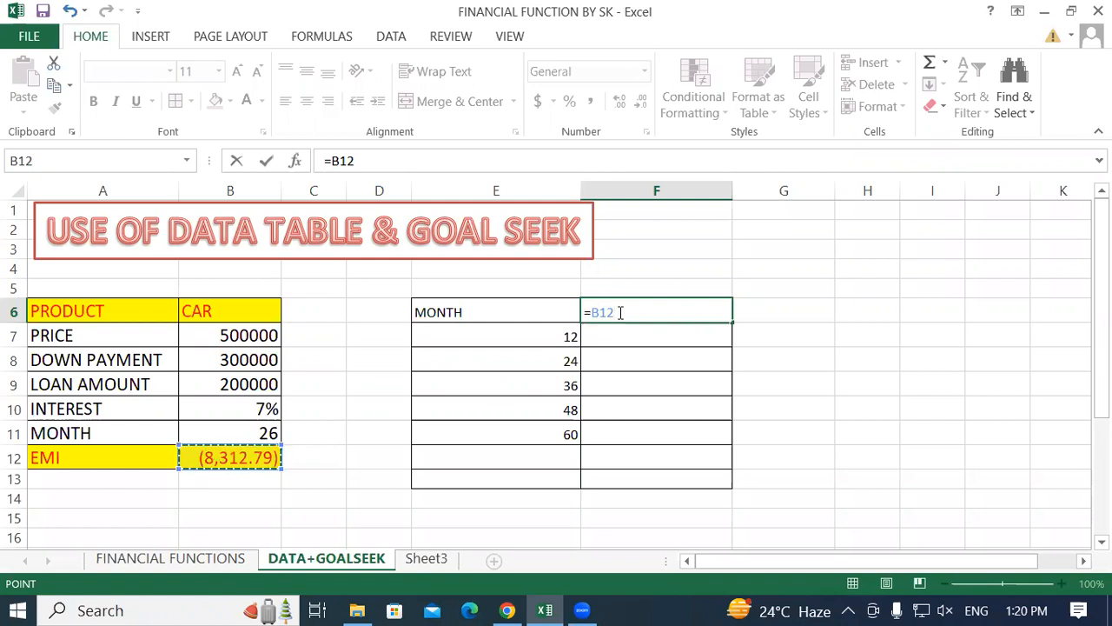
key("Return")
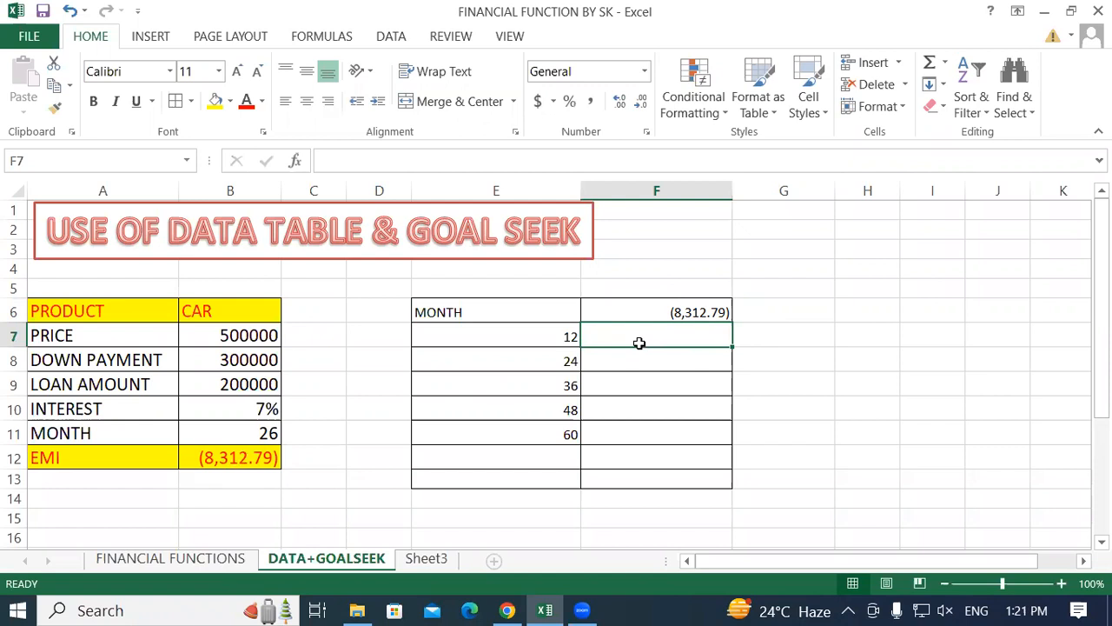
Examine the empty result cells F7 to F11 that correspond to the listed loan terms.
left_click(566, 428)
left_click(640, 335)
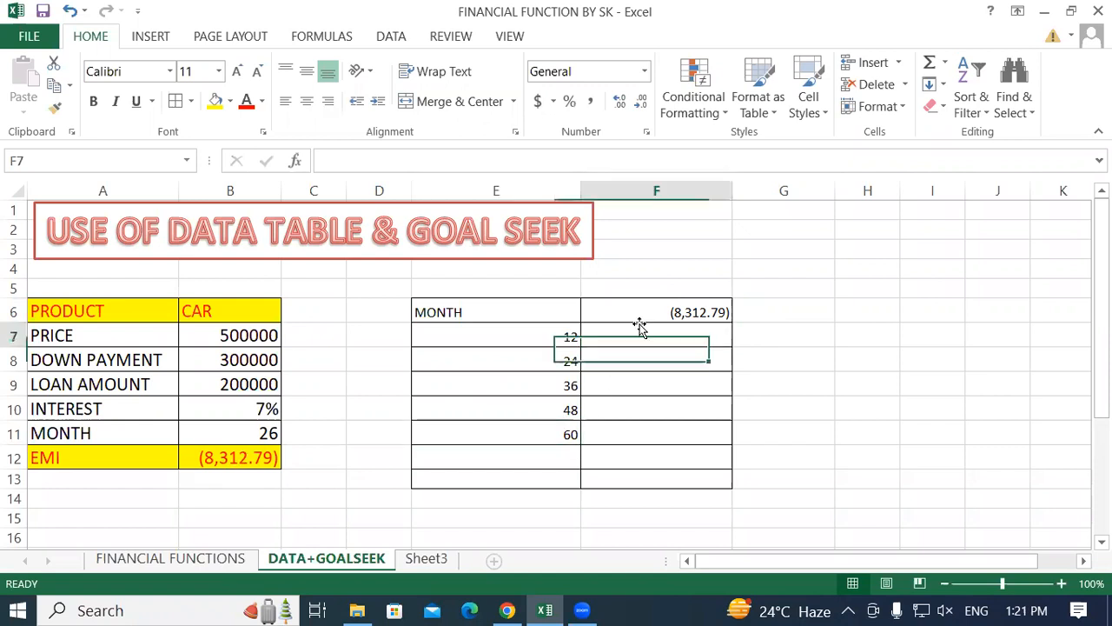
left_click(662, 428)
left_click(591, 458)
left_click(635, 338)
left_click(513, 331)
left_click(655, 332)
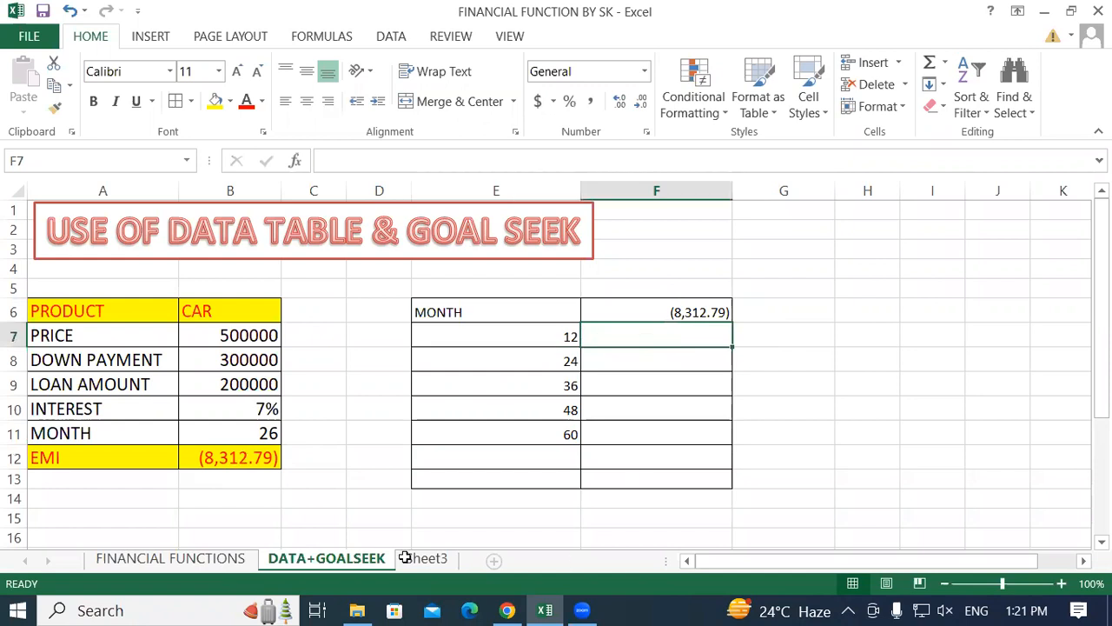
Set the loan term in cell B11 to 12 months.
left_click(222, 428)
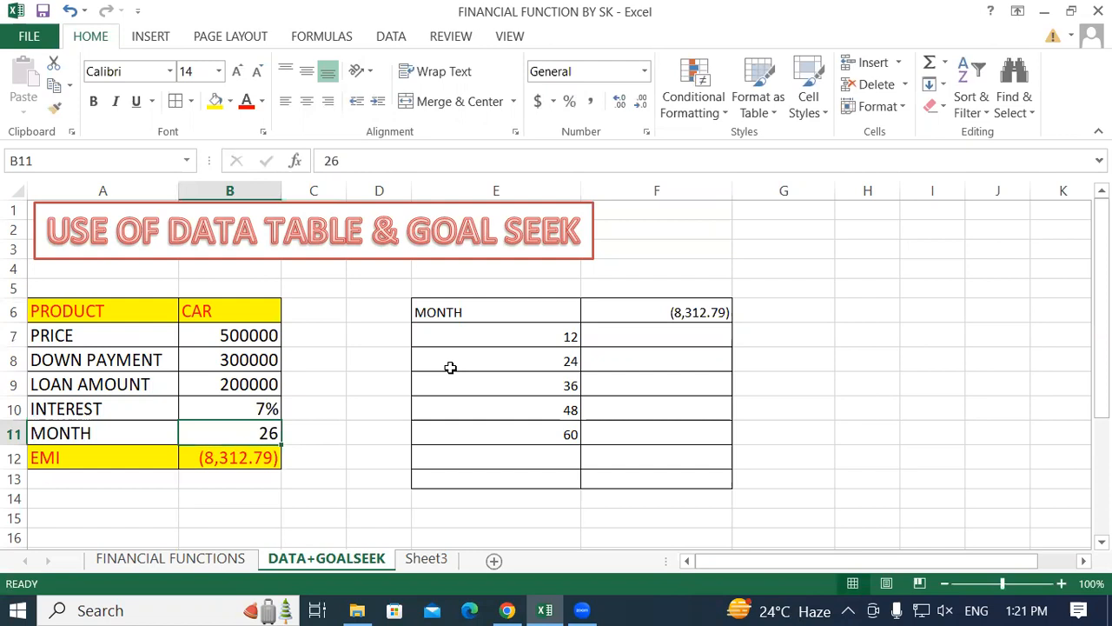
type("12")
key("Return")
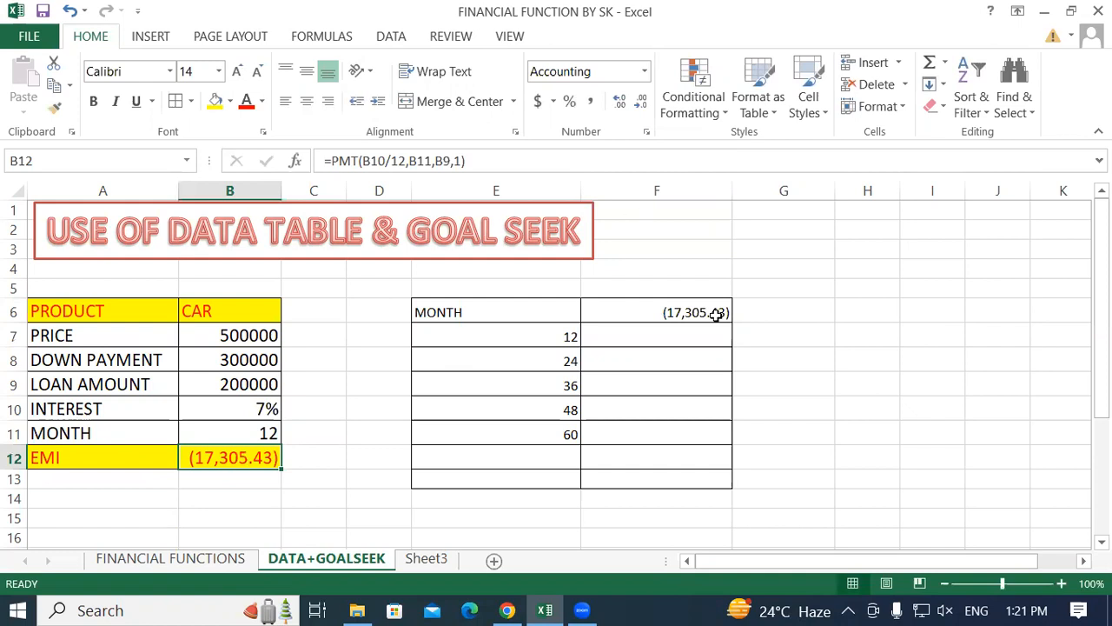
Review the 12, 24, 36 and 48 month rows against their result cells in column F.
left_click(539, 345)
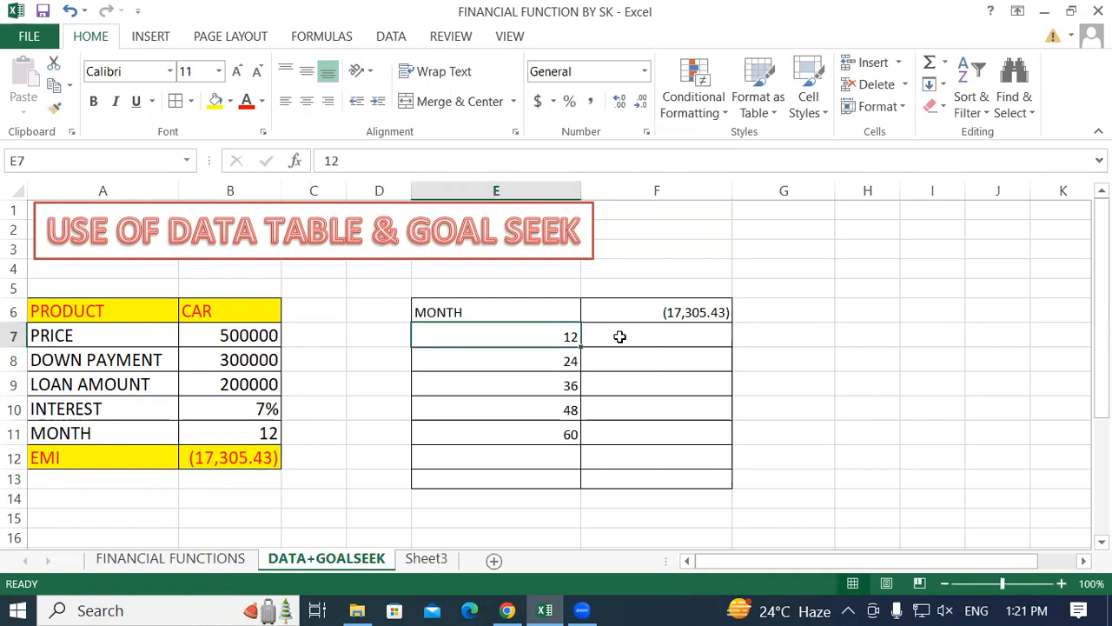
left_click(619, 337)
left_click(539, 356)
left_click(627, 361)
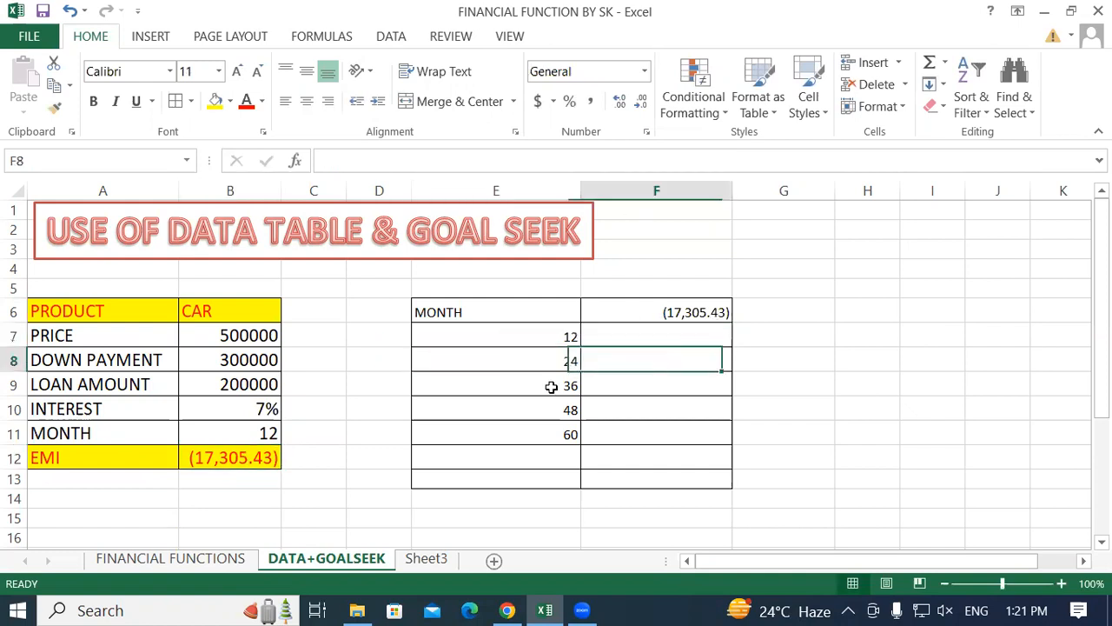
left_click(556, 385)
left_click(652, 385)
left_click(550, 413)
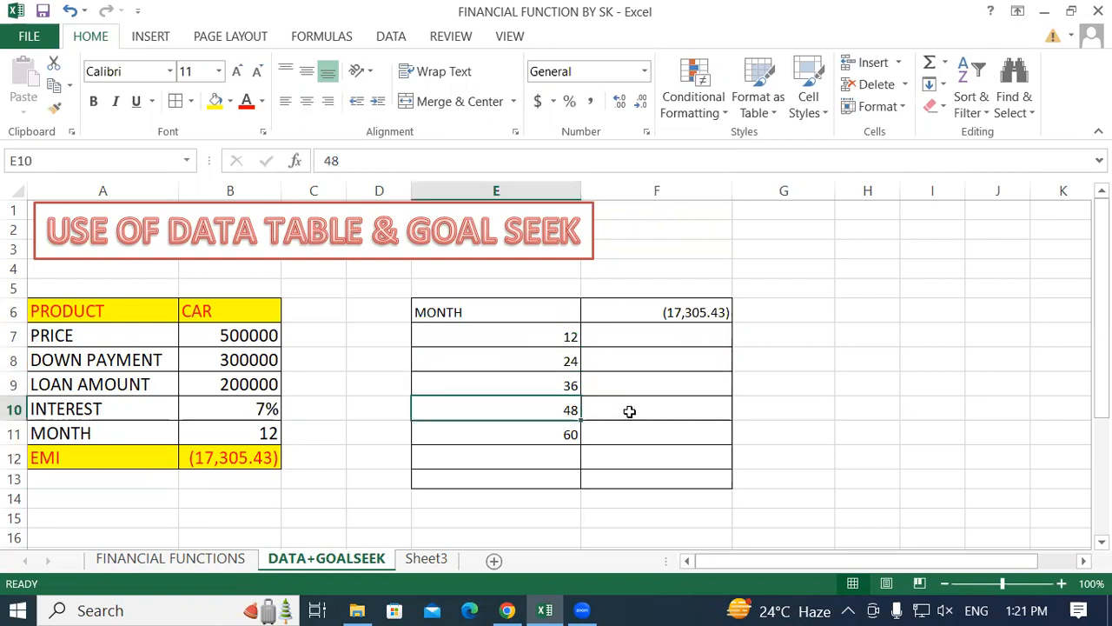
left_click(856, 363)
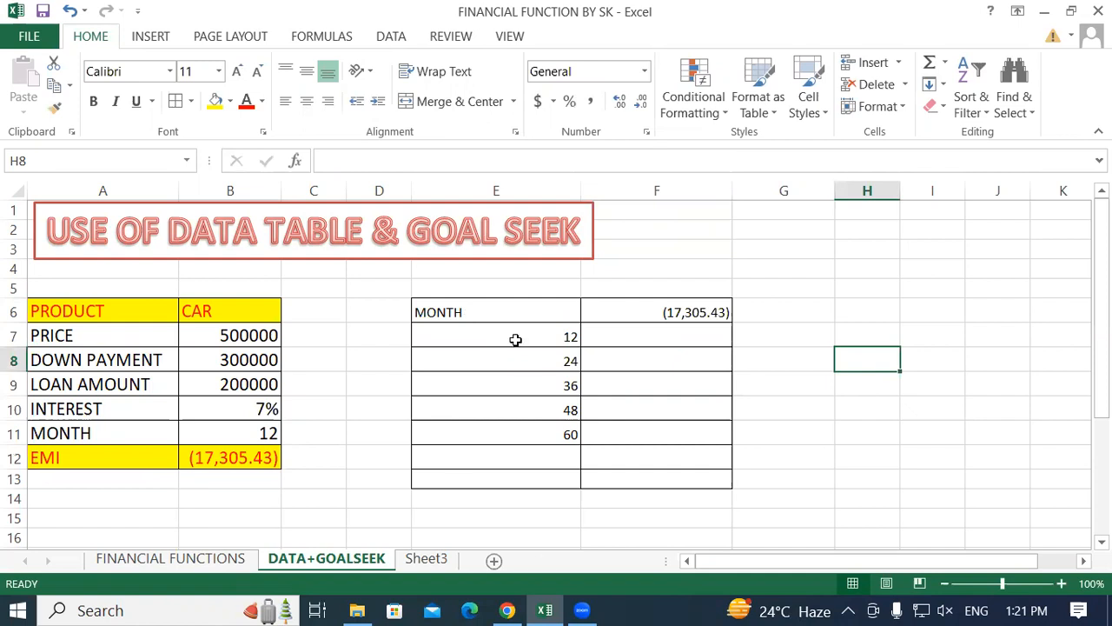
Clear the MONTH heading from cell E6 so the data table's corner cell is empty.
left_click_drag(494, 312, 675, 428)
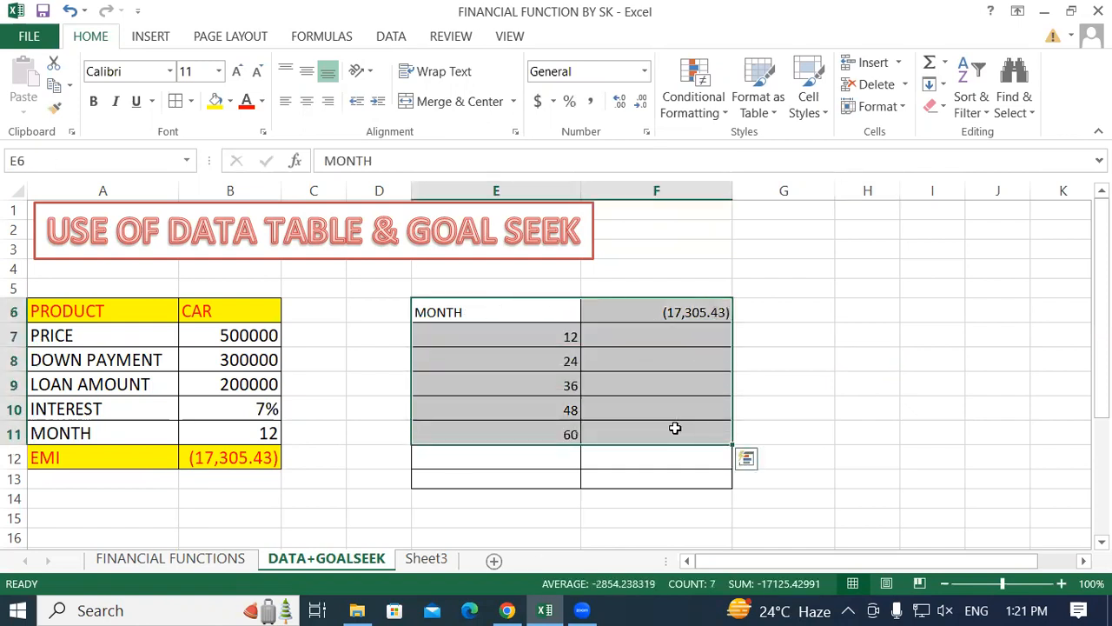
left_click(479, 416)
left_click(479, 306)
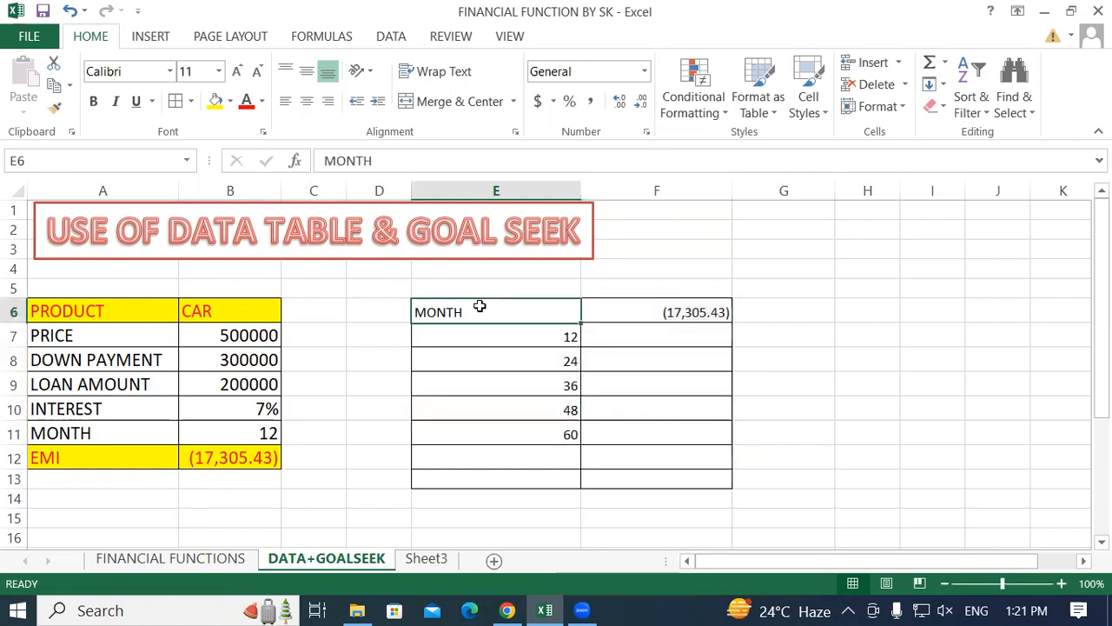
key("Delete")
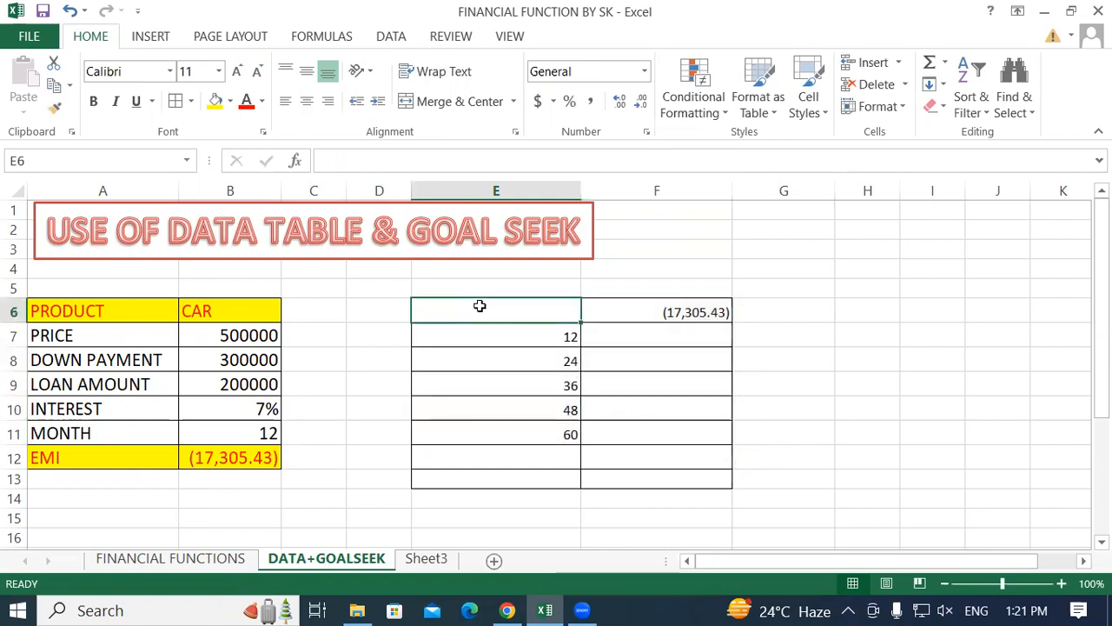
Format the loan term table range E6:F11 as Currency.
left_click(625, 417)
left_click_drag(493, 308, 681, 445)
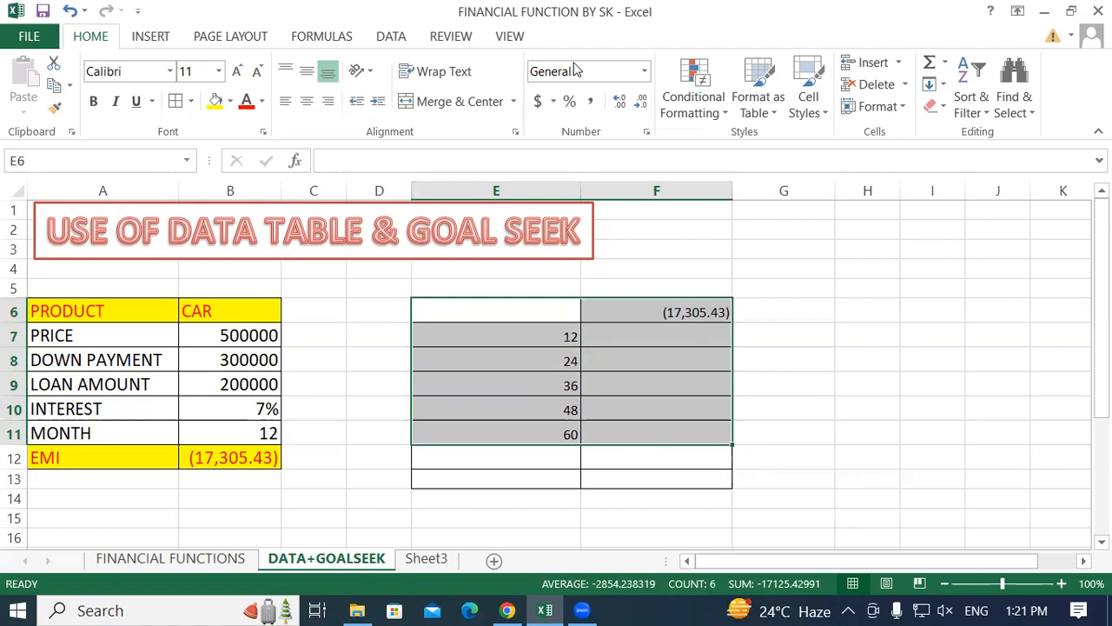
left_click(645, 71)
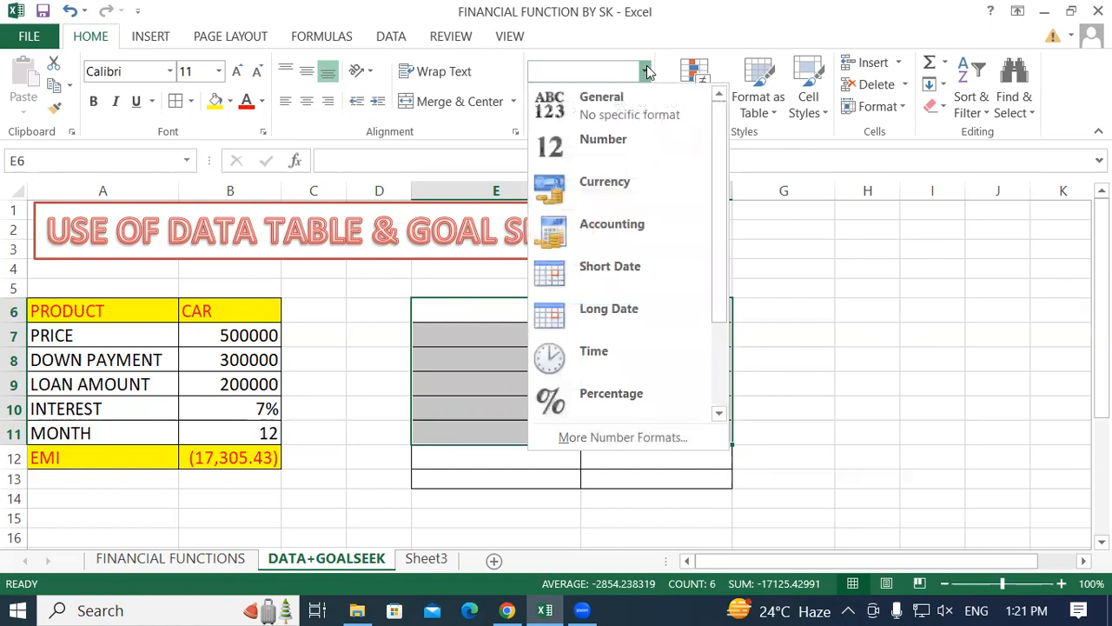
left_click(606, 184)
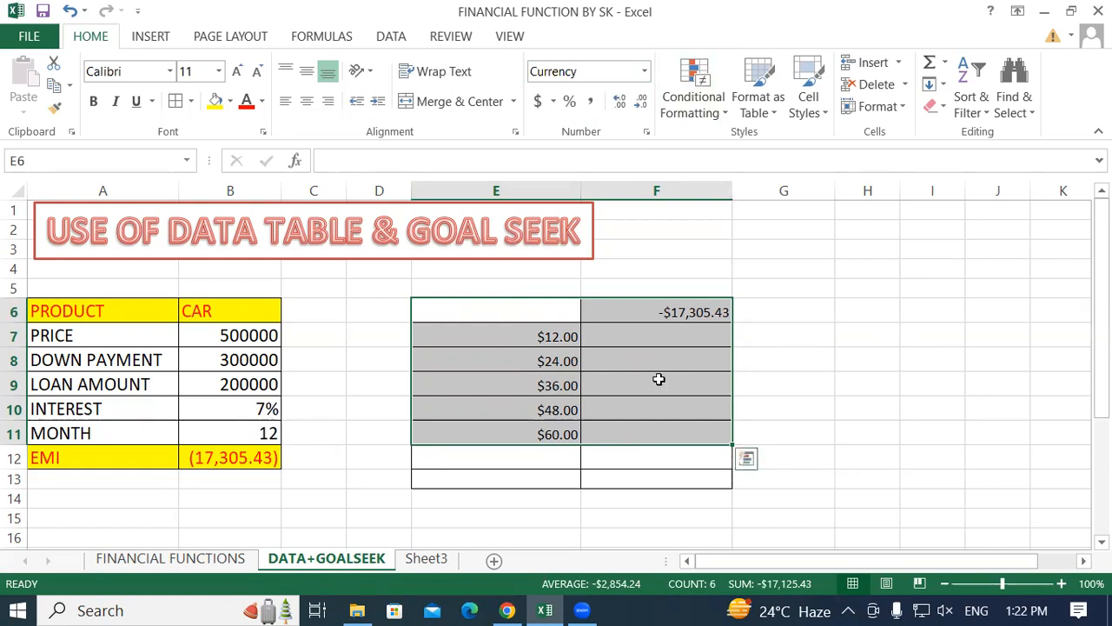
Create a What-If data table on E6:F11 with the loan's month cell $B$11 as the column input cell.
left_click(385, 38)
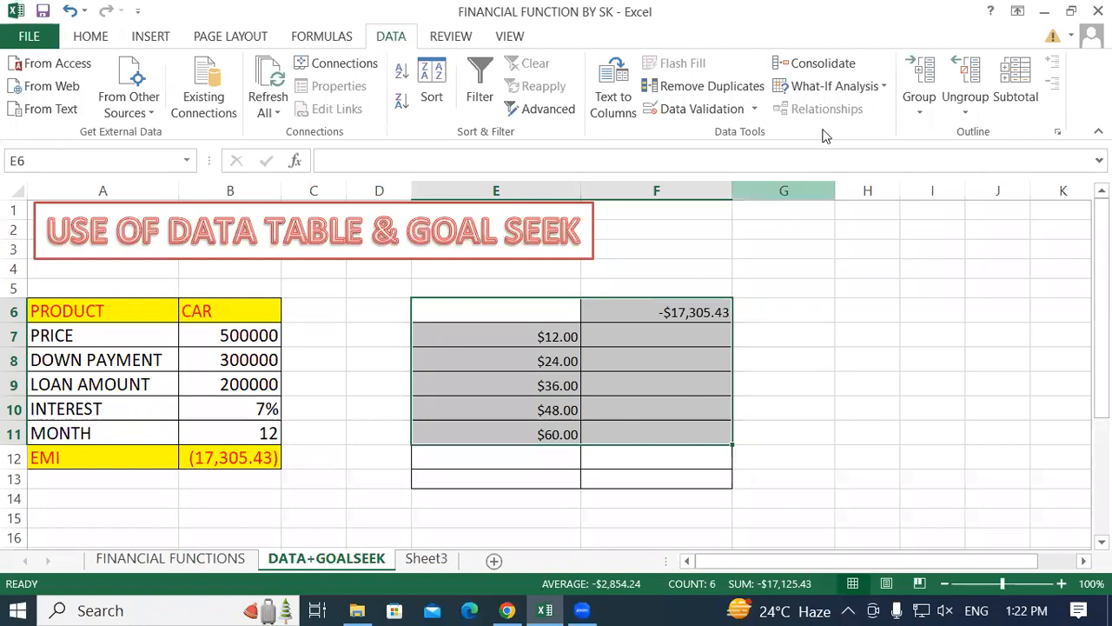
left_click(871, 89)
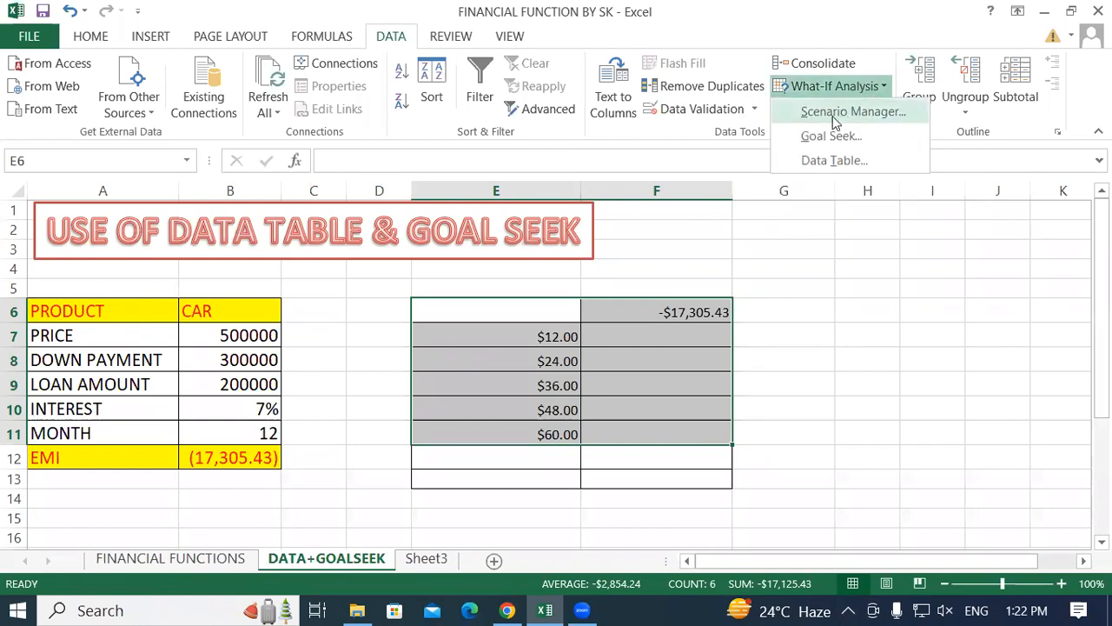
left_click(830, 162)
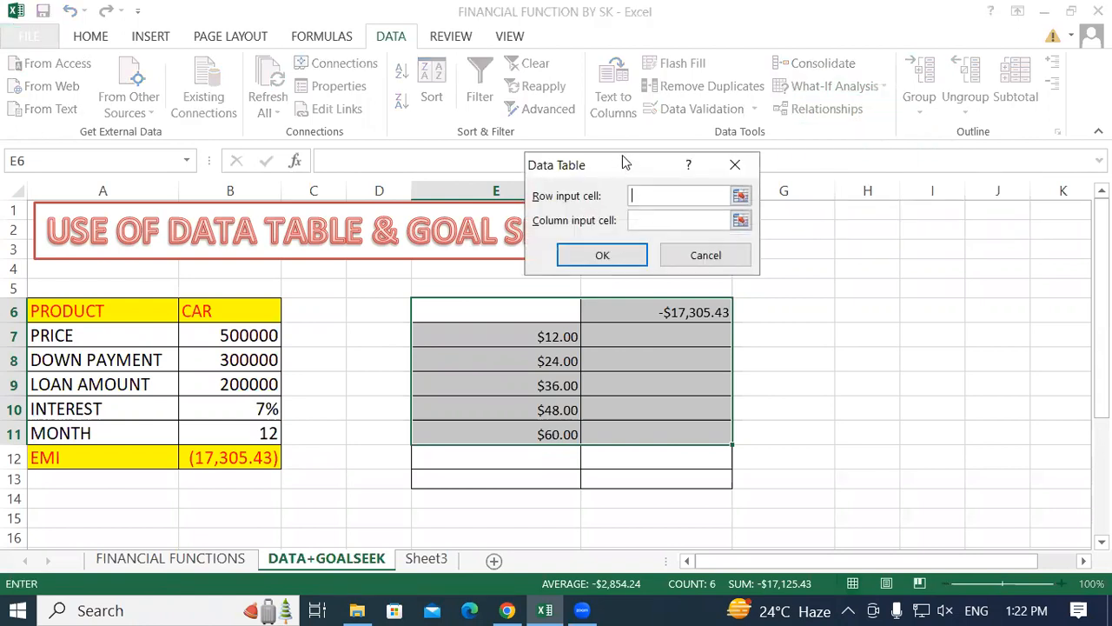
left_click_drag(624, 163, 543, 97)
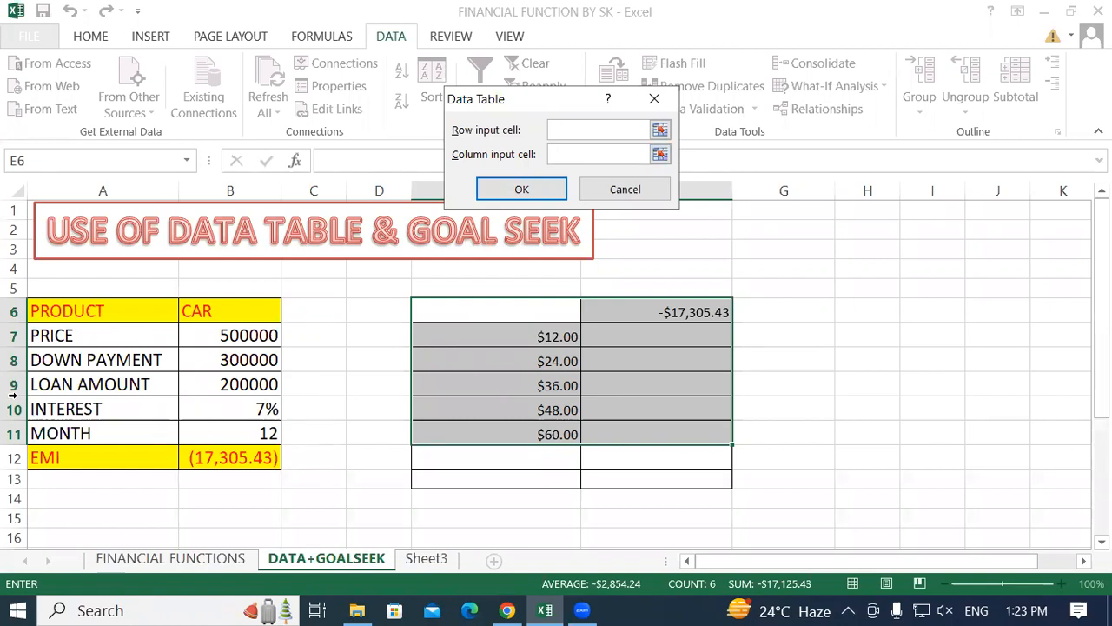
left_click(243, 435)
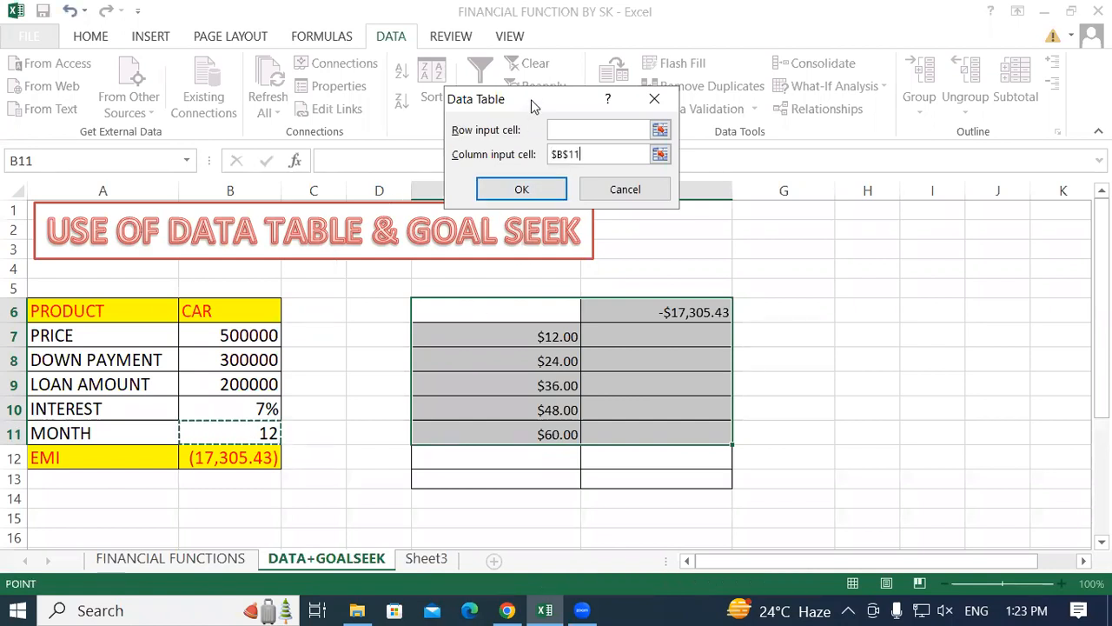
left_click_drag(524, 100, 513, 105)
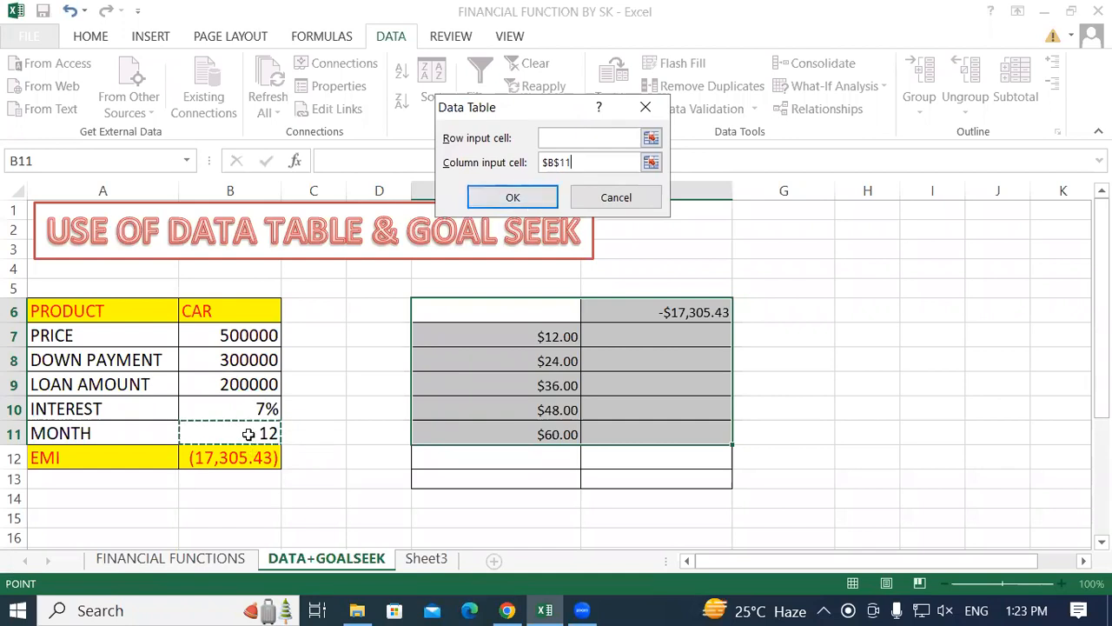
left_click(531, 200)
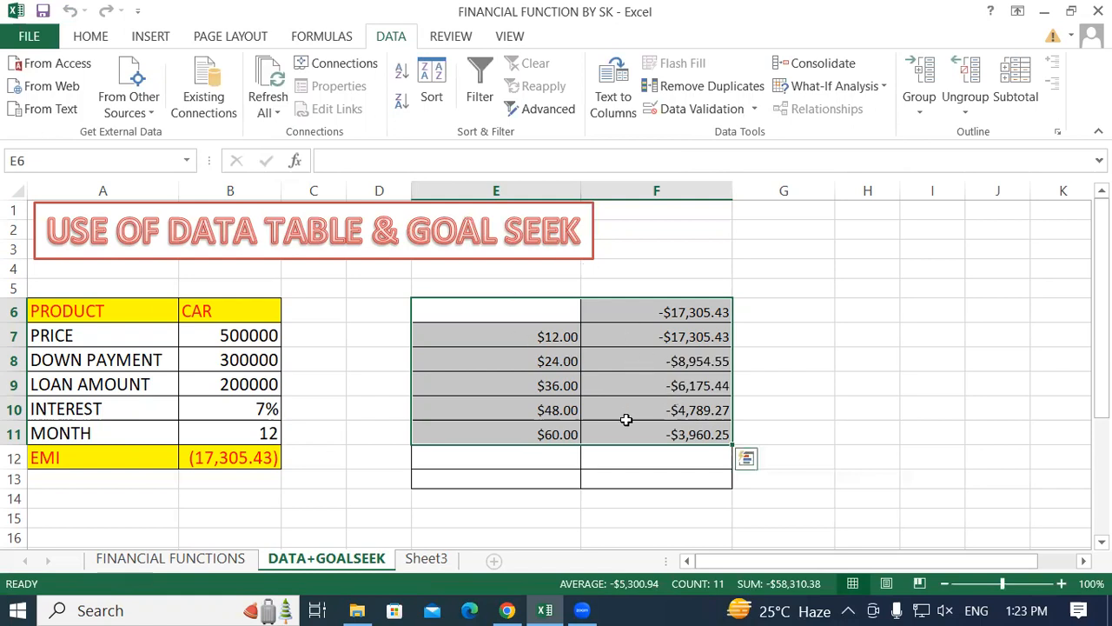
Set the loan term in cell B11 to 24 months and compare the EMI with the table's 24-month row.
scroll(194, 442, "down", 1)
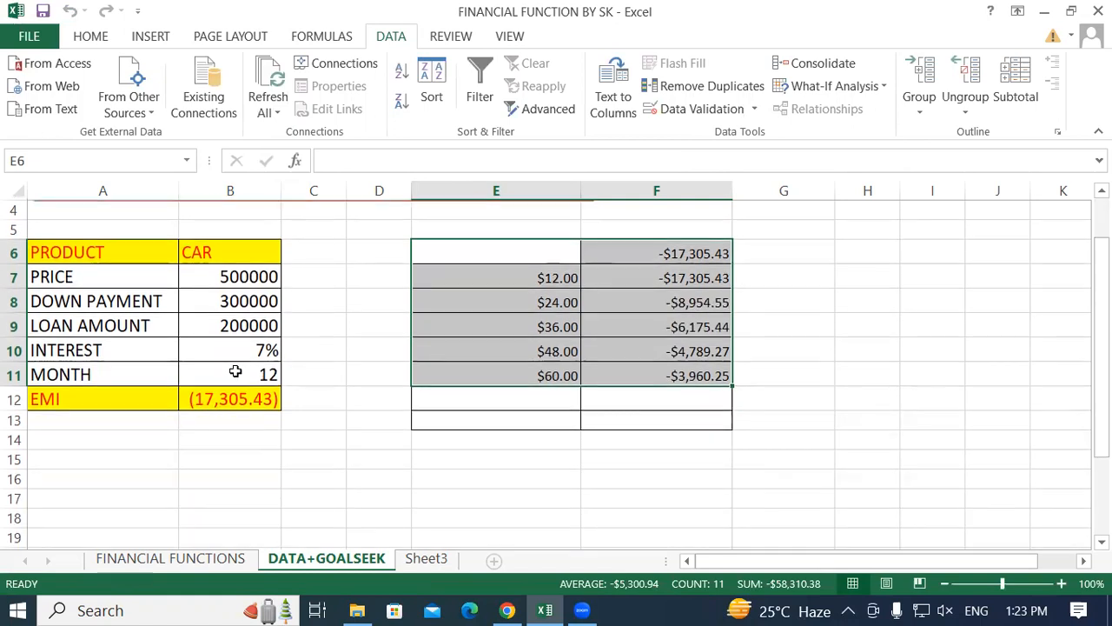
left_click(234, 371)
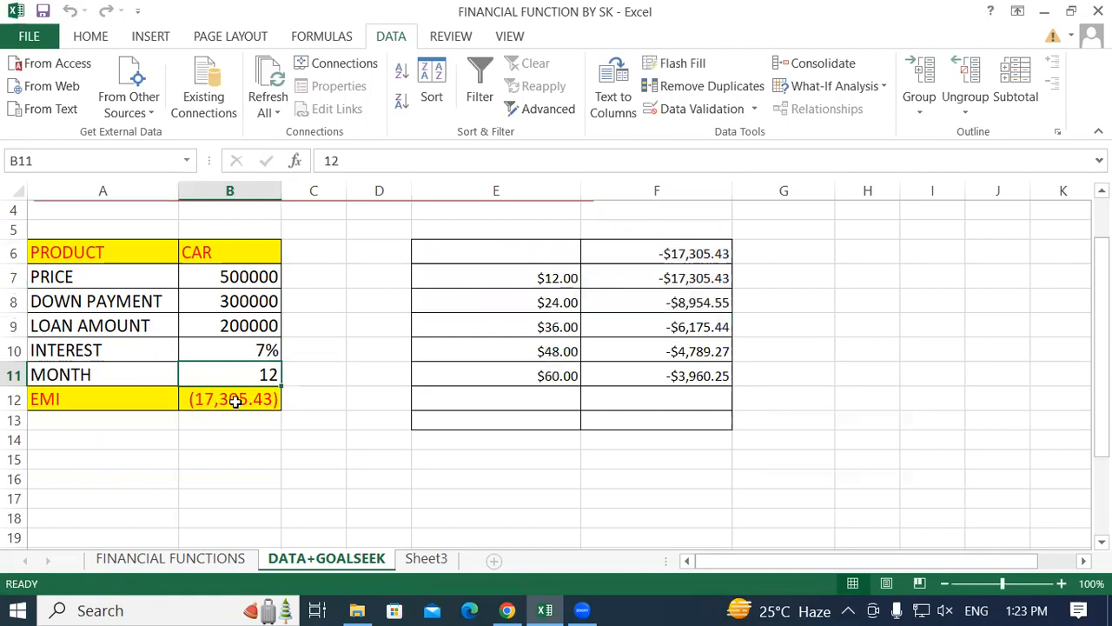
left_click(556, 283)
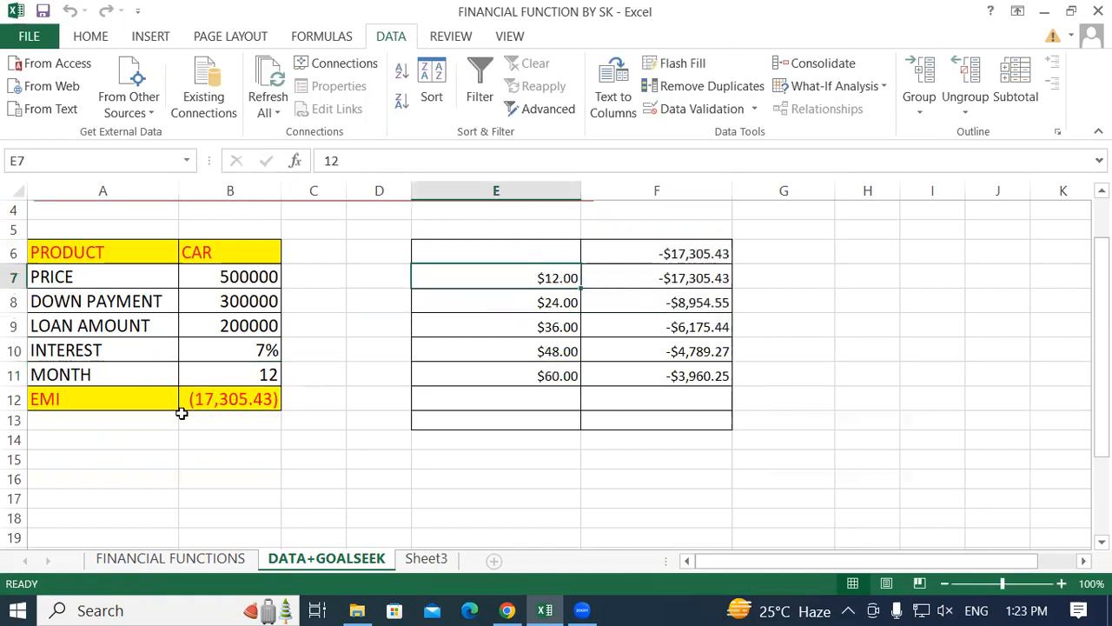
left_click(208, 380)
type("24")
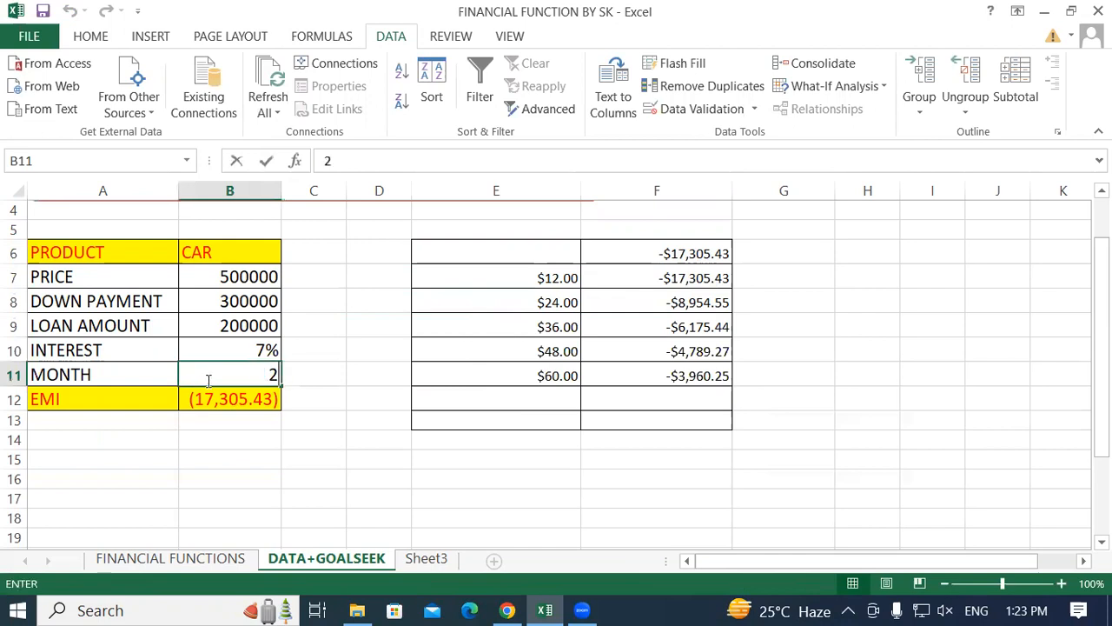
key("Return")
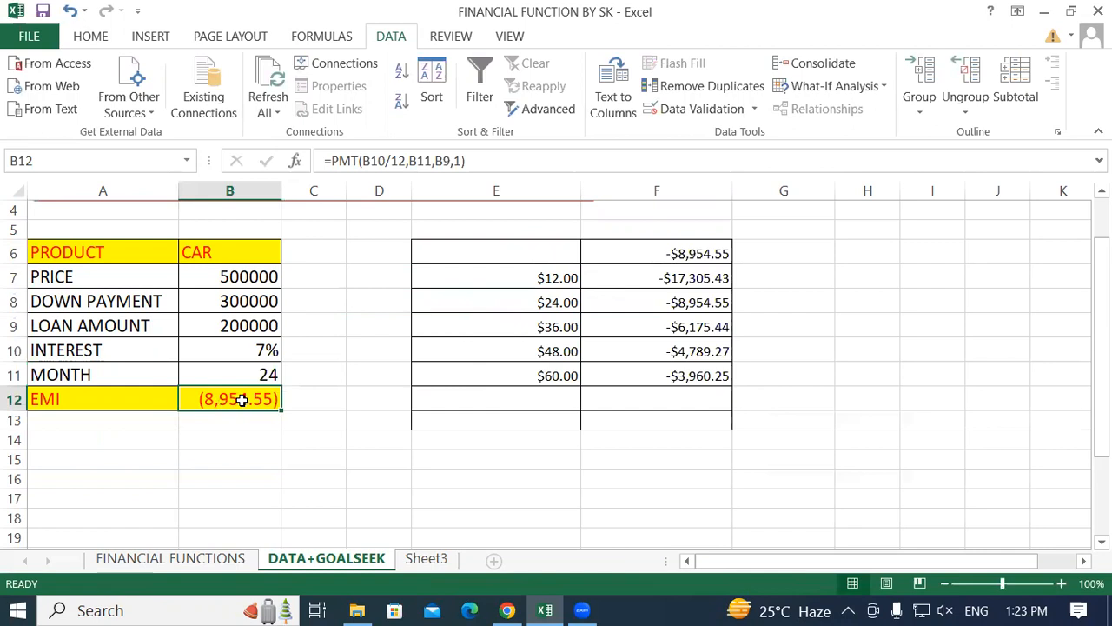
left_click(551, 302)
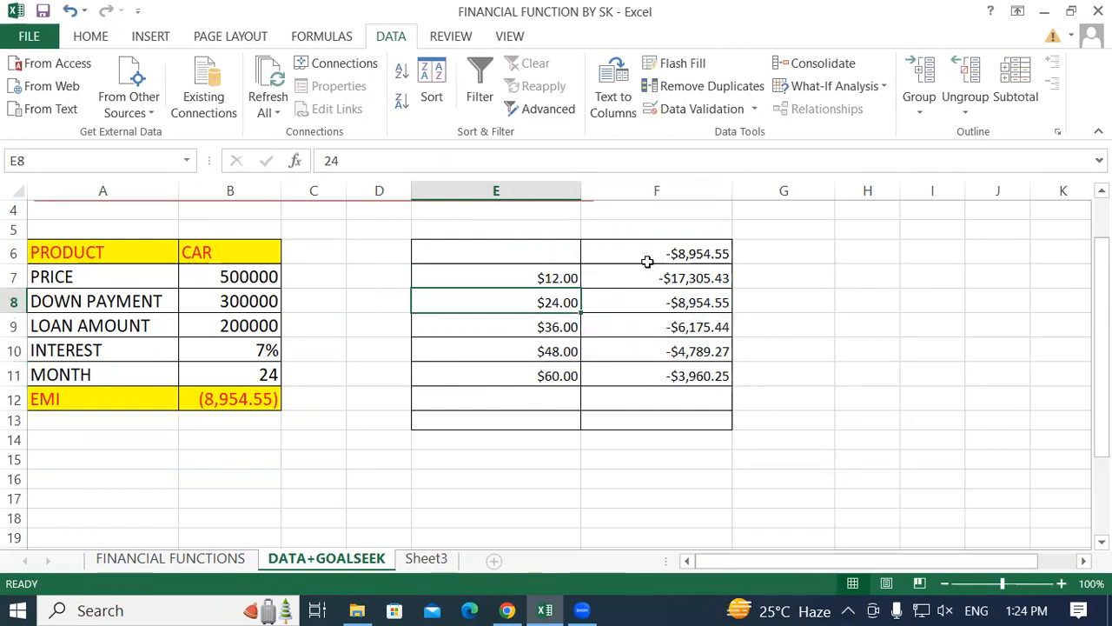
Examine the 12, 24, 36 and 48 month rows, their EMI results in column F and the linked cell F6.
left_click(525, 276)
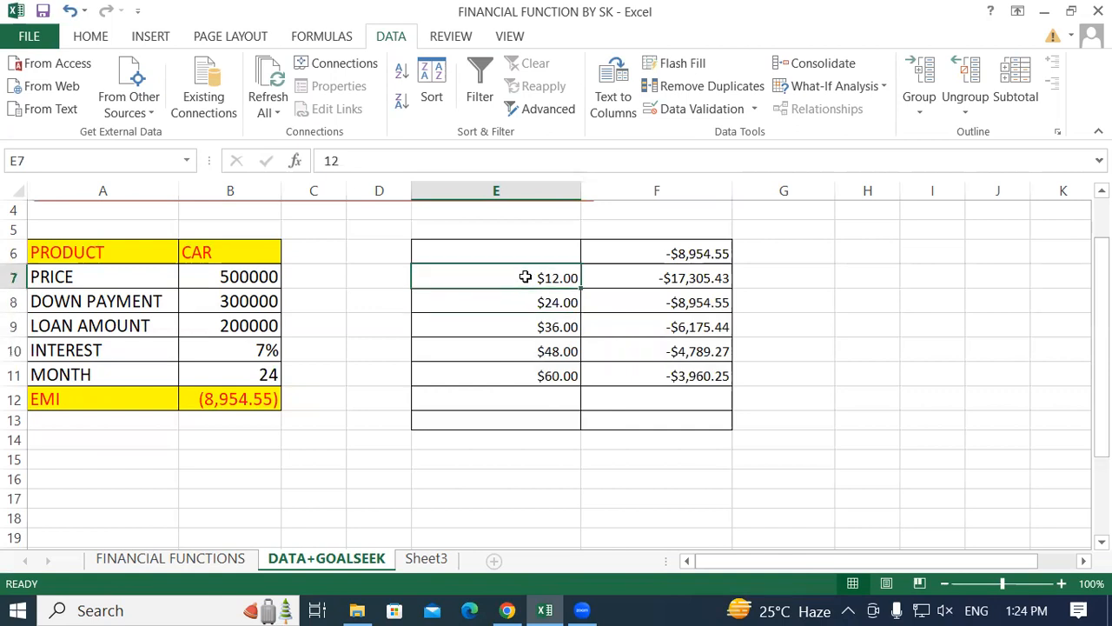
left_click(323, 426)
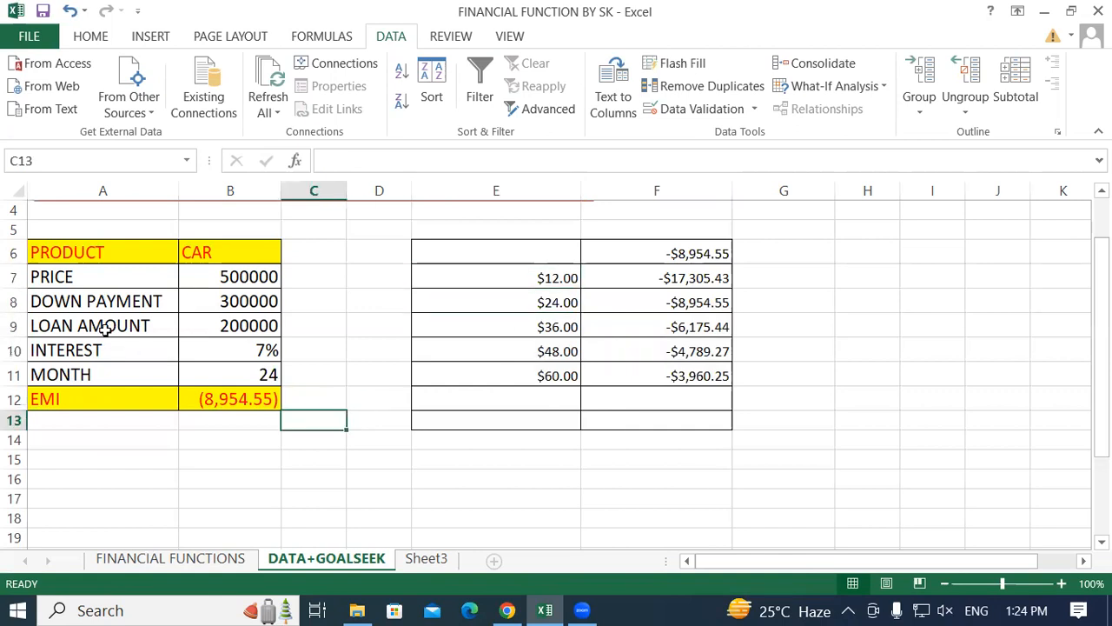
left_click(248, 323)
left_click(519, 278)
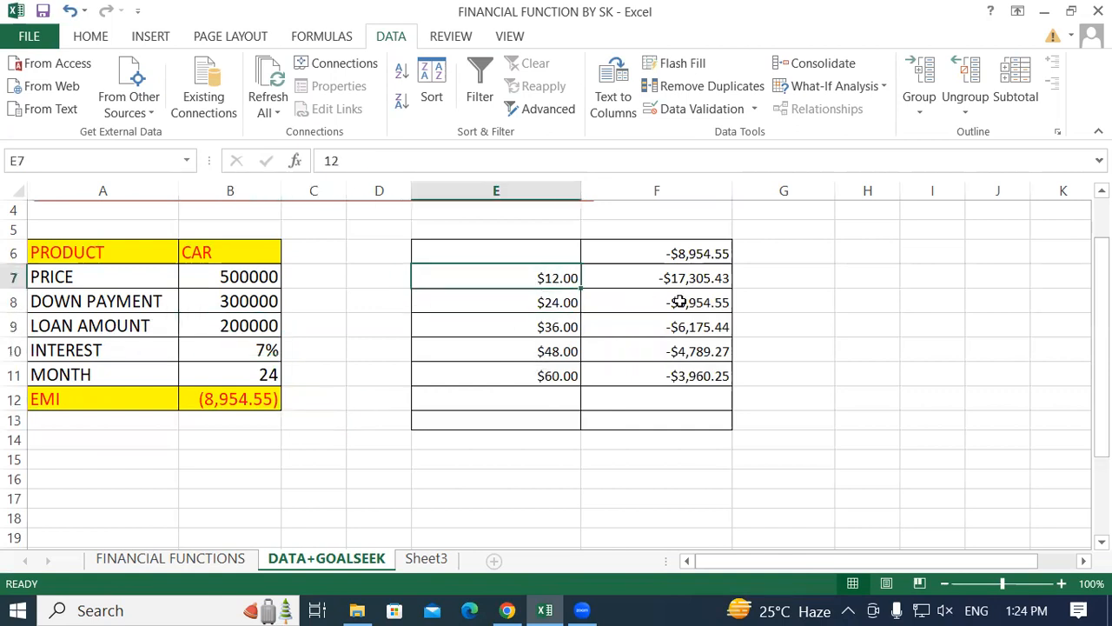
left_click(665, 278)
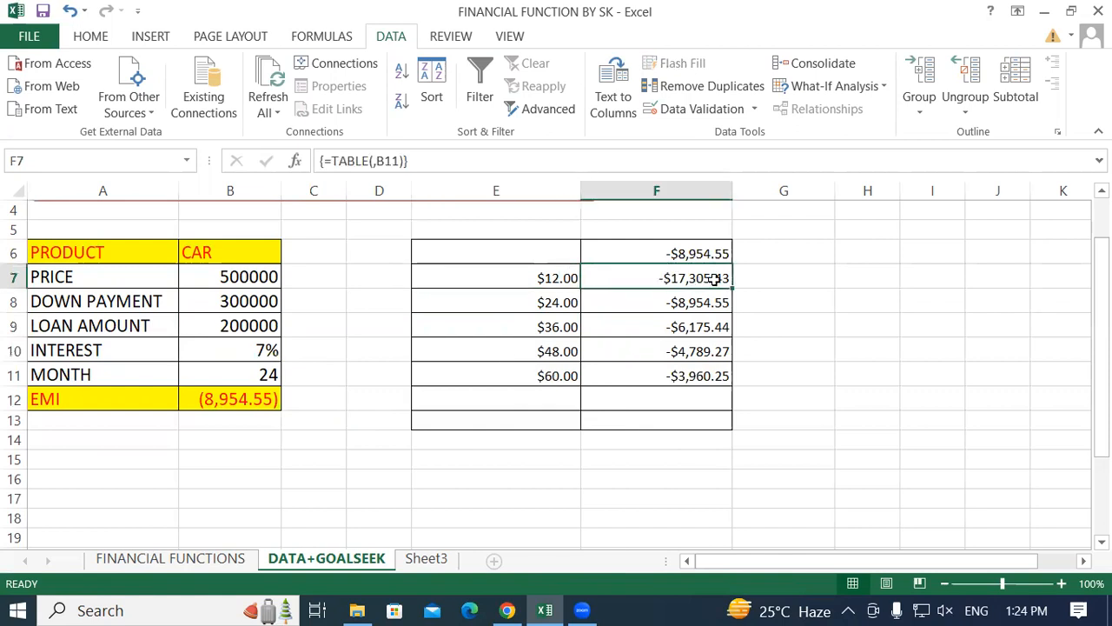
left_click(539, 302)
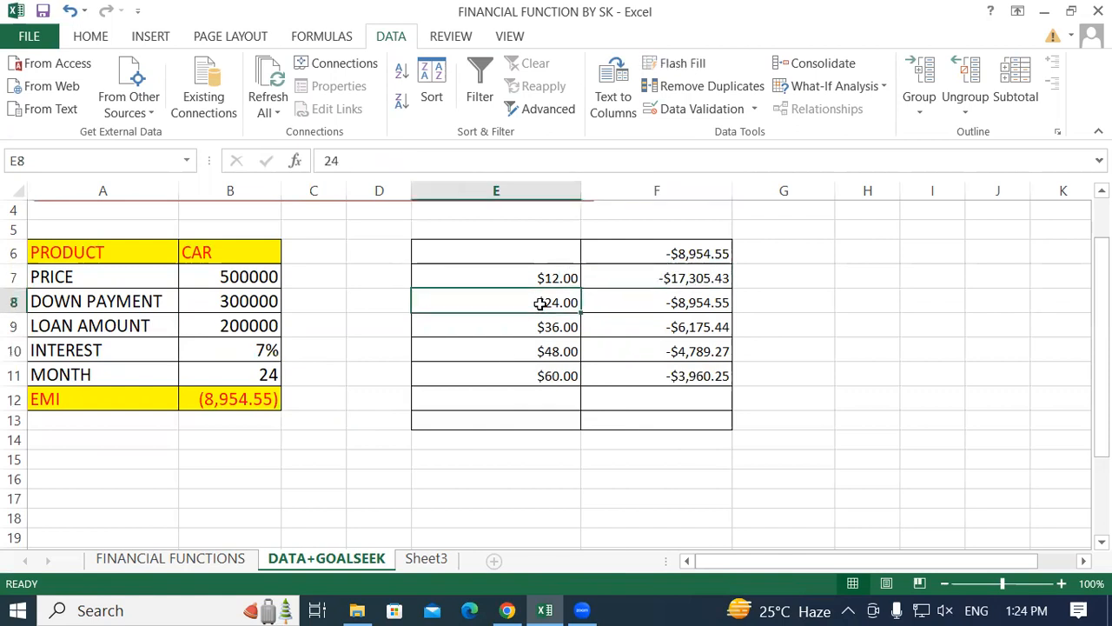
left_click(683, 304)
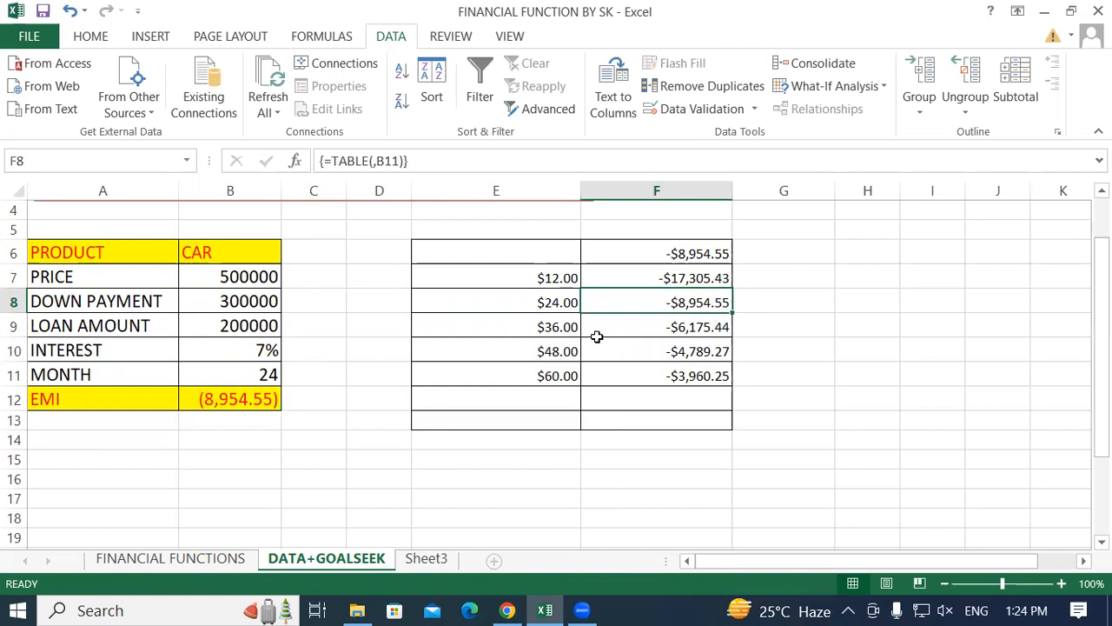
left_click(529, 326)
left_click(662, 330)
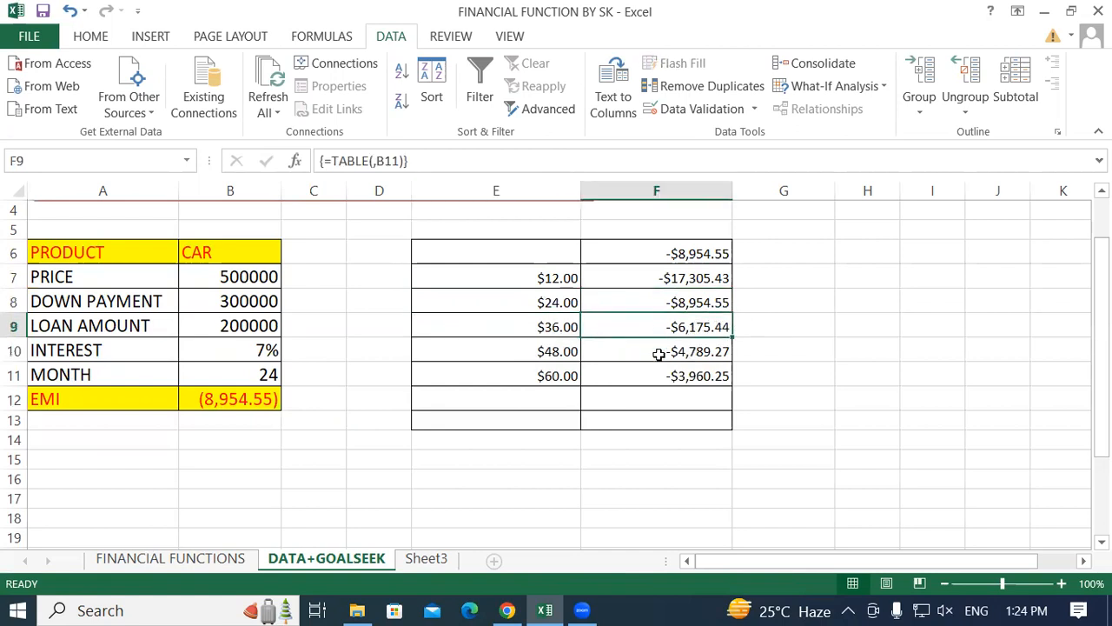
left_click(546, 352)
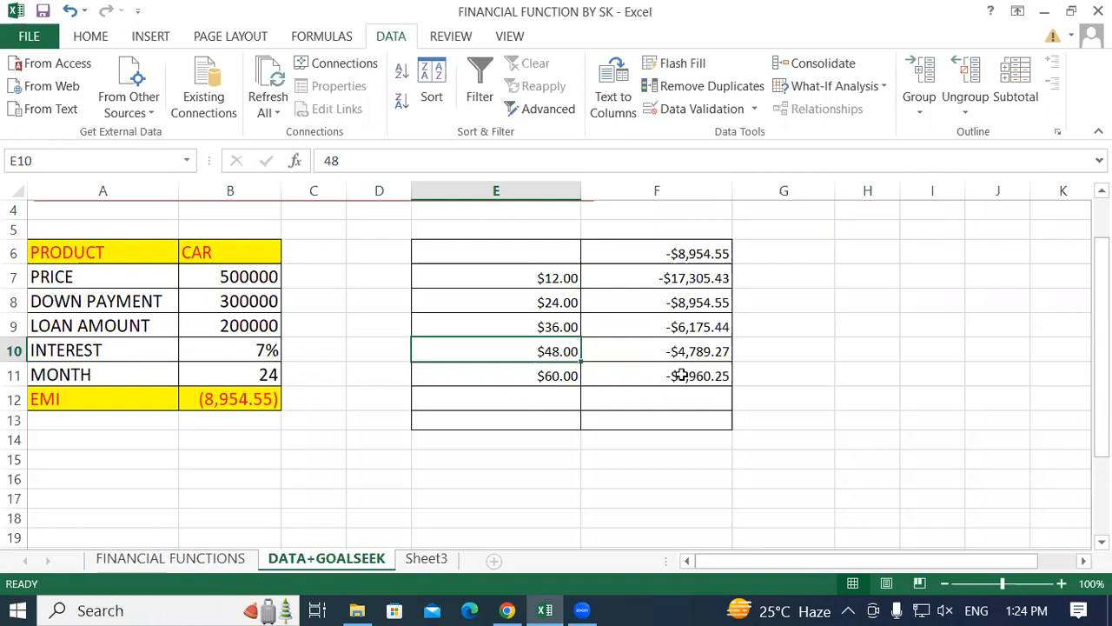
key("super")
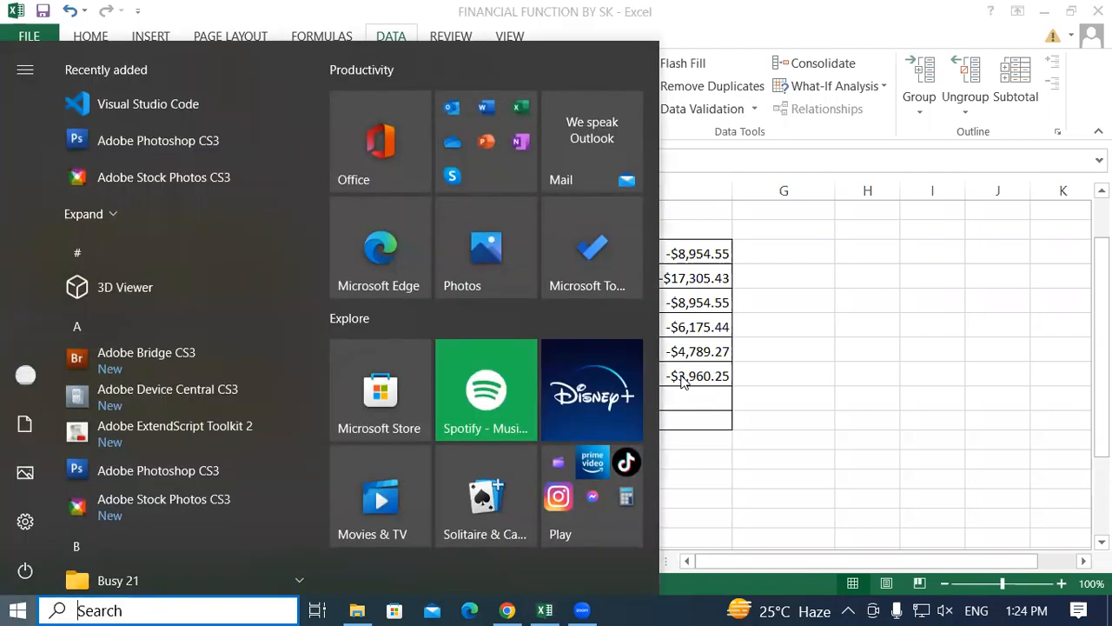
key("super")
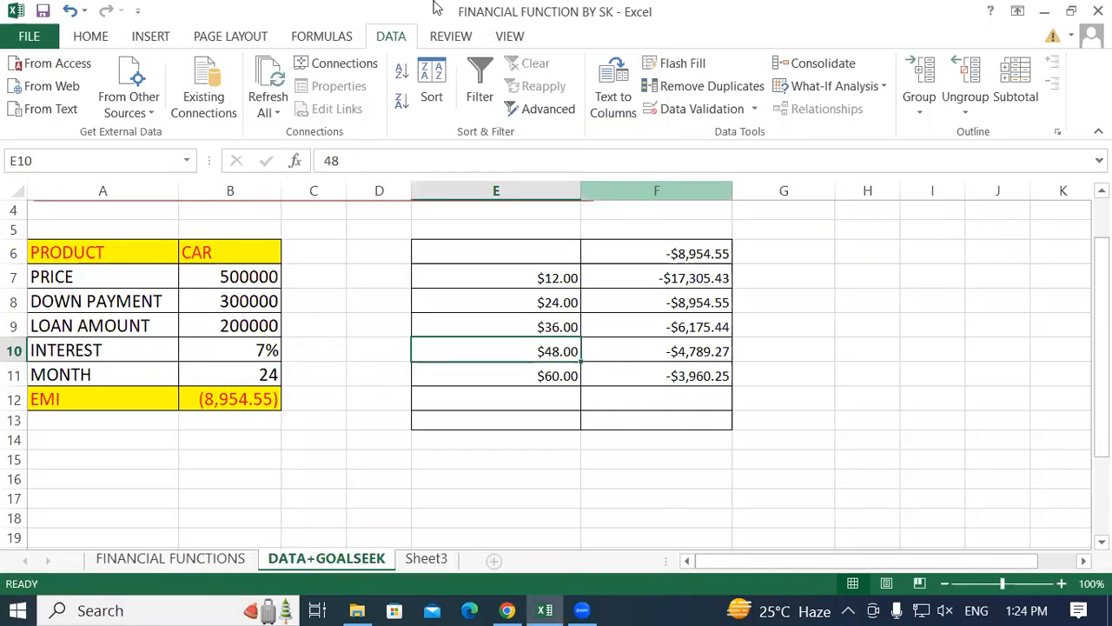
left_click(644, 355)
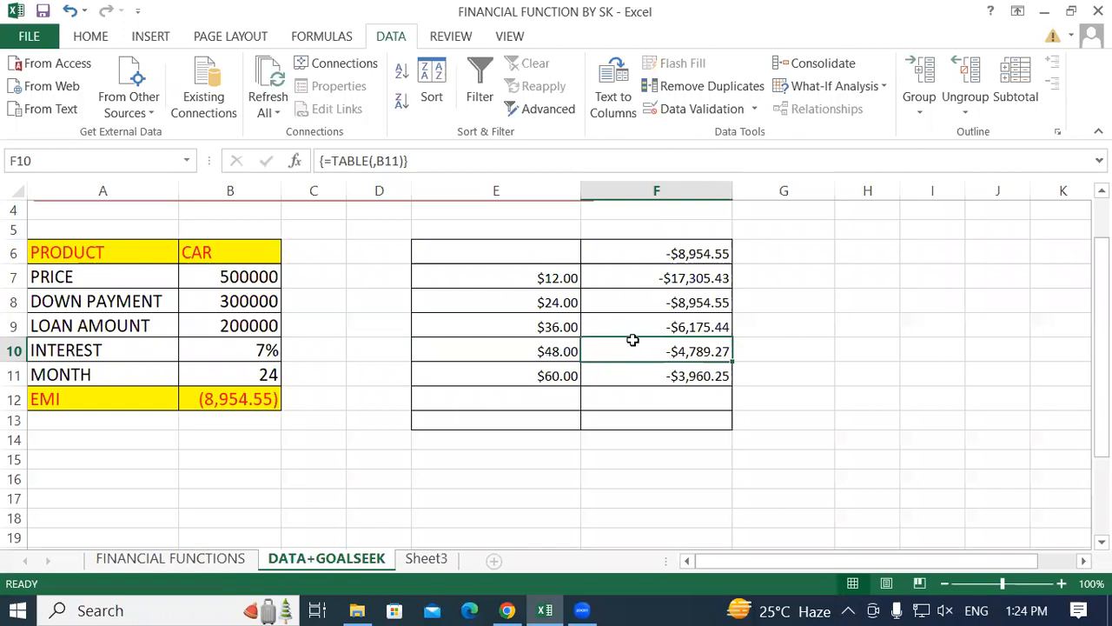
left_click(624, 257)
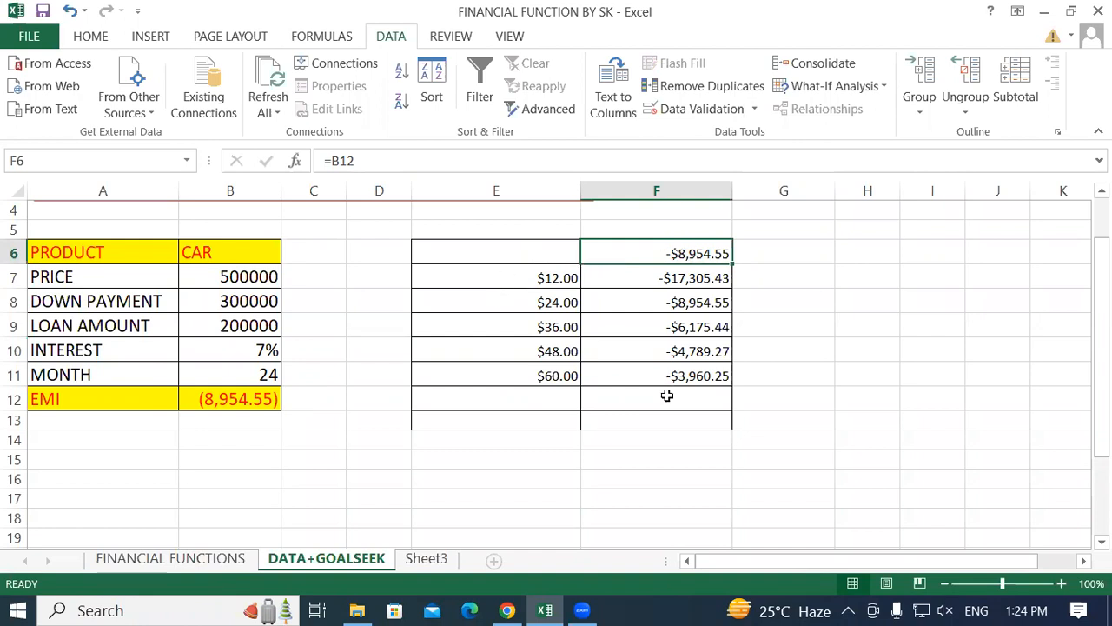
Apply the comma style to the data table range E6:F11.
left_click_drag(539, 257, 687, 379)
left_click(91, 36)
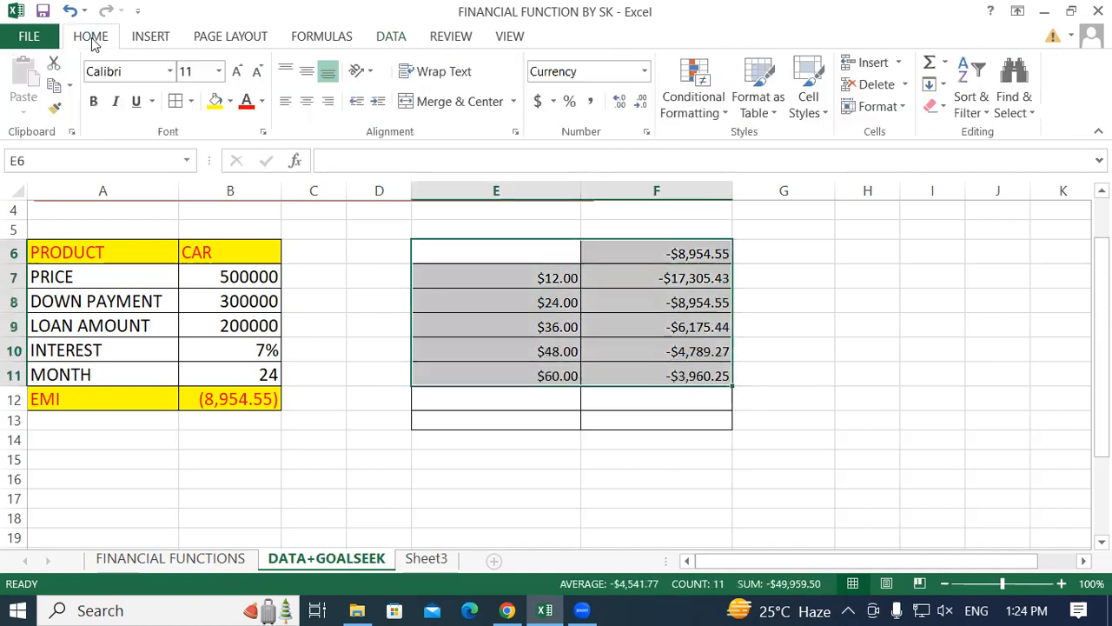
left_click(590, 104)
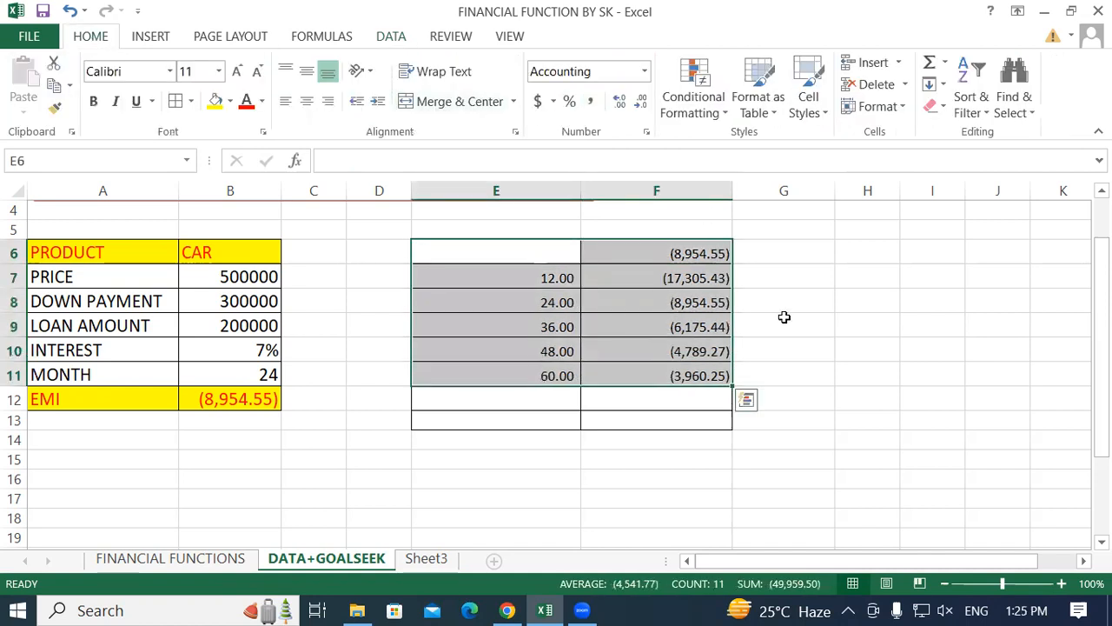
left_click(785, 318)
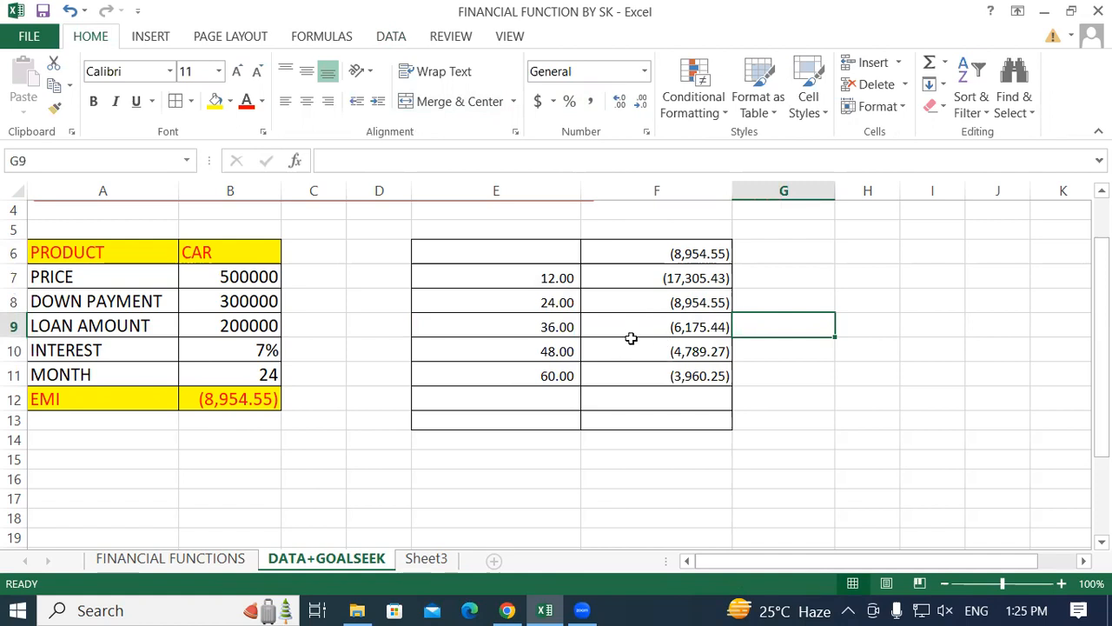
Reset the number format of the data table range E6:F11 to General.
left_click_drag(561, 255, 686, 378)
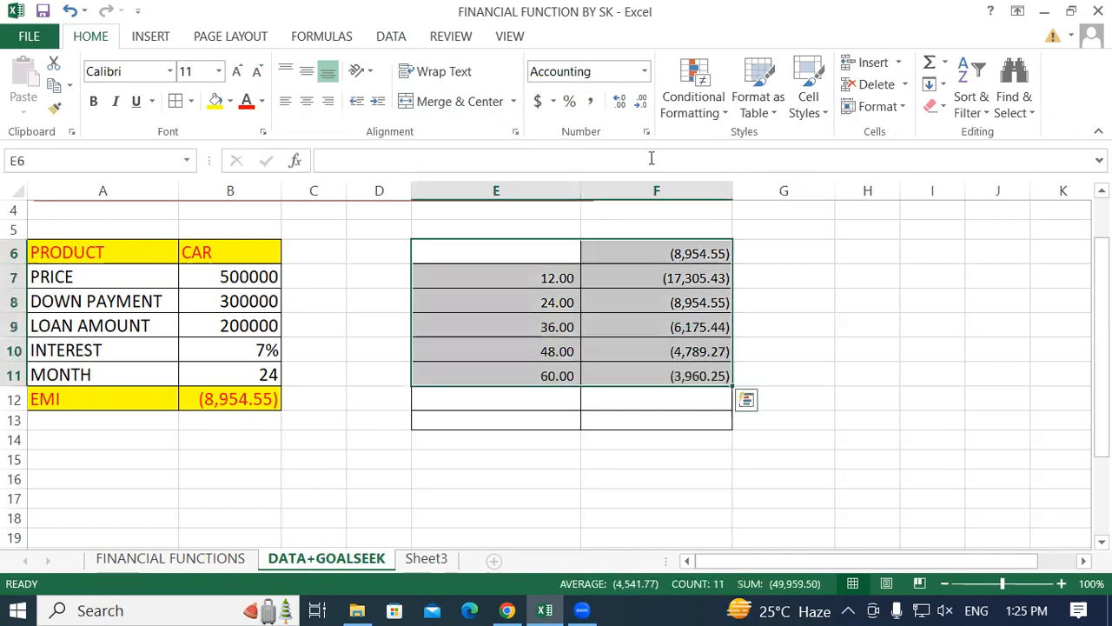
left_click(645, 71)
left_click(622, 117)
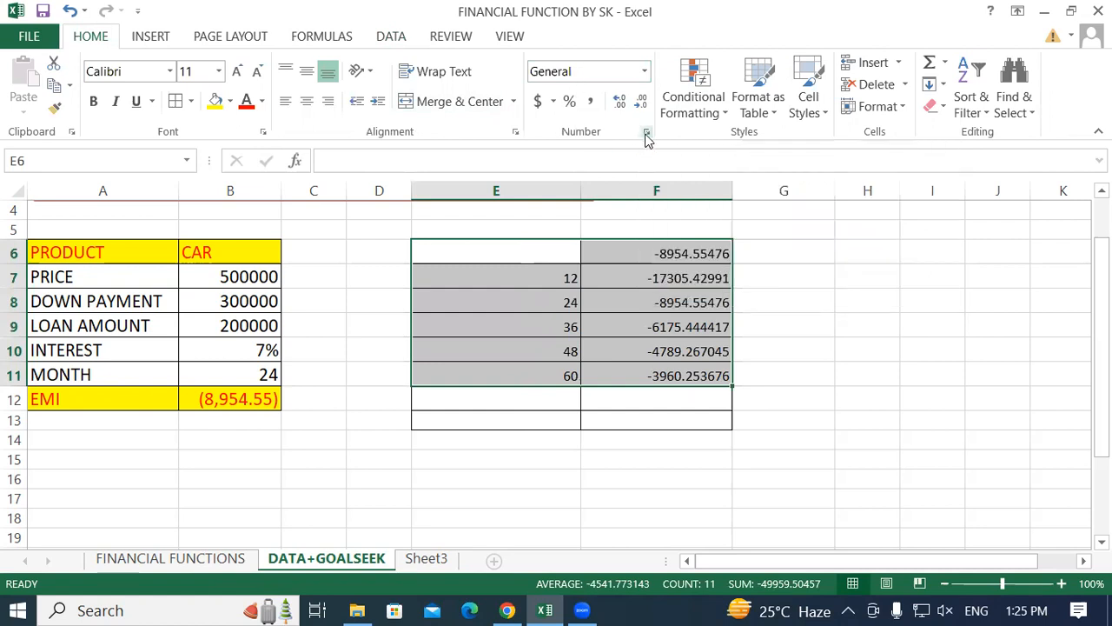
Format the data table range E6:F11 as Number with 2 decimal places and negatives shown in black parentheses.
left_click(647, 132)
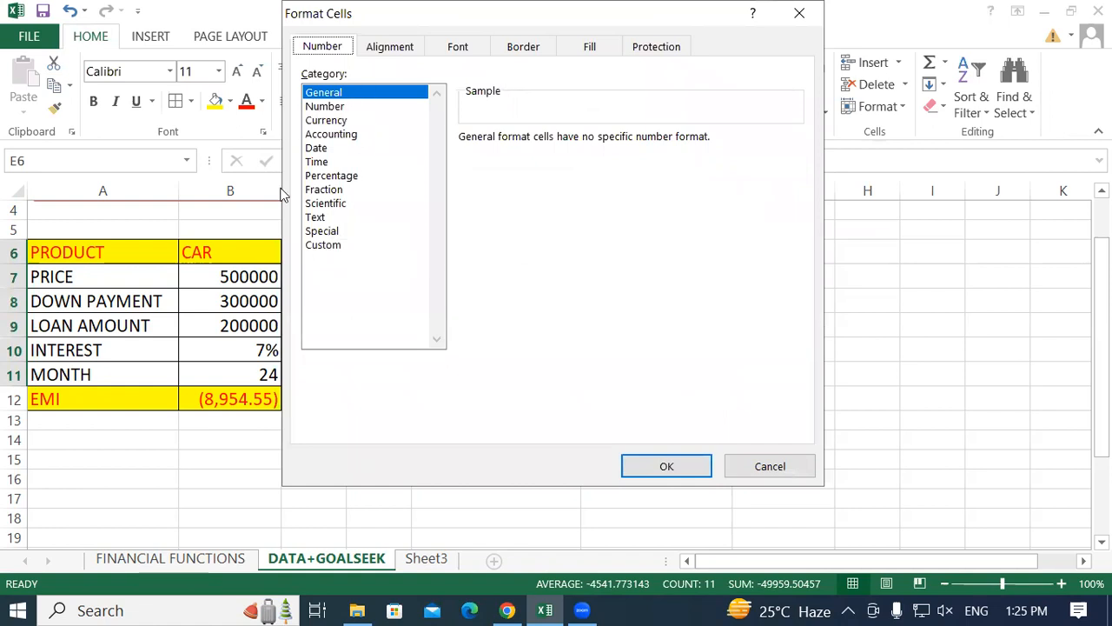
left_click(328, 108)
left_click(493, 233)
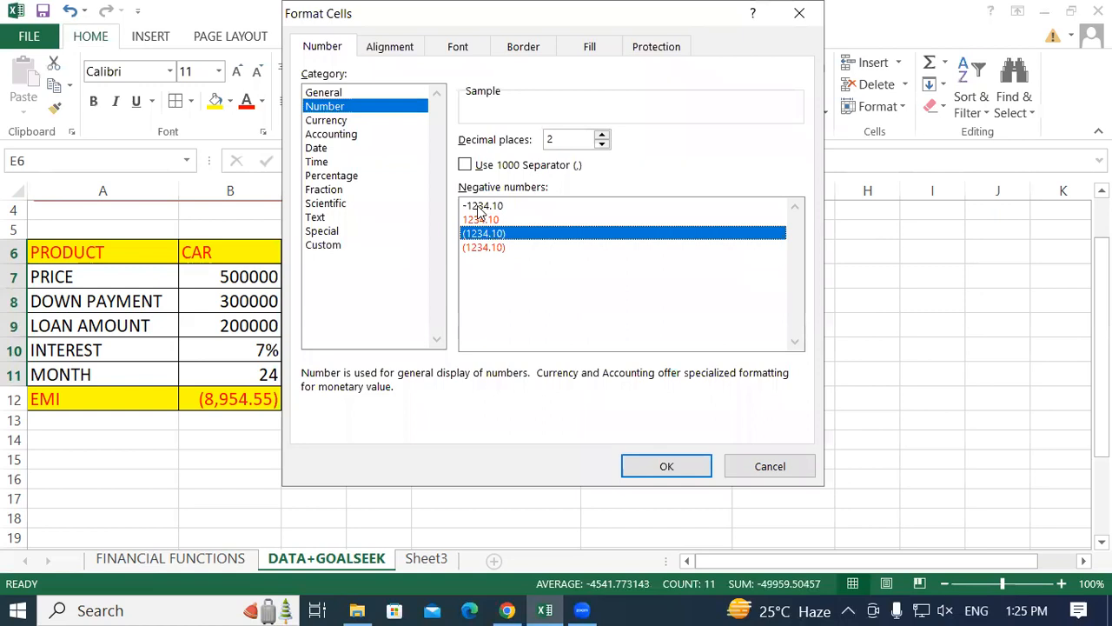
left_click(665, 469)
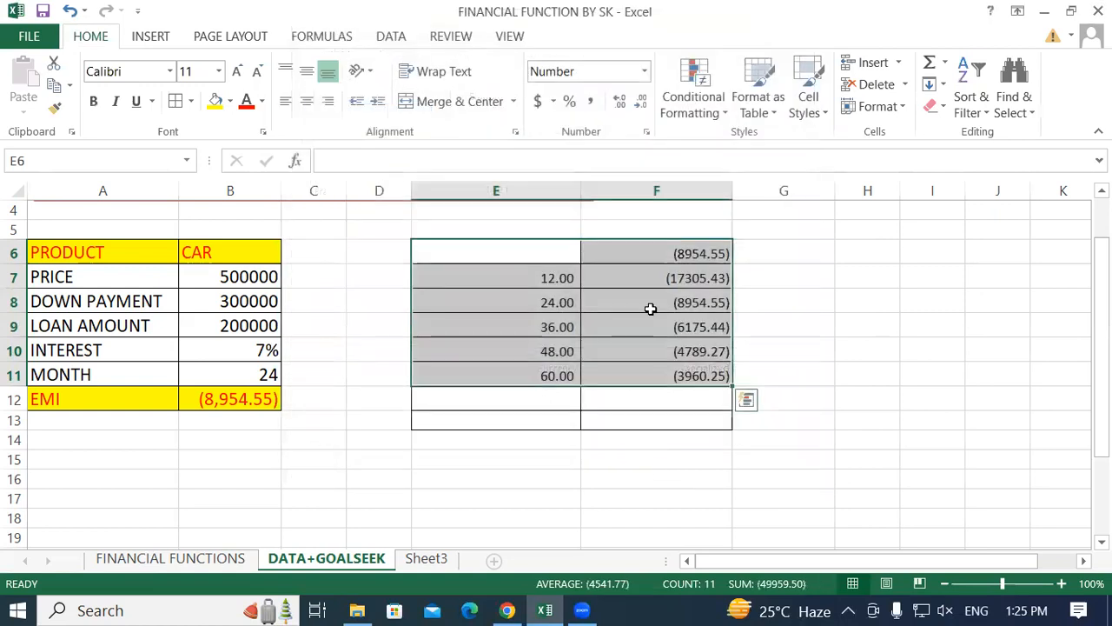
left_click(657, 327)
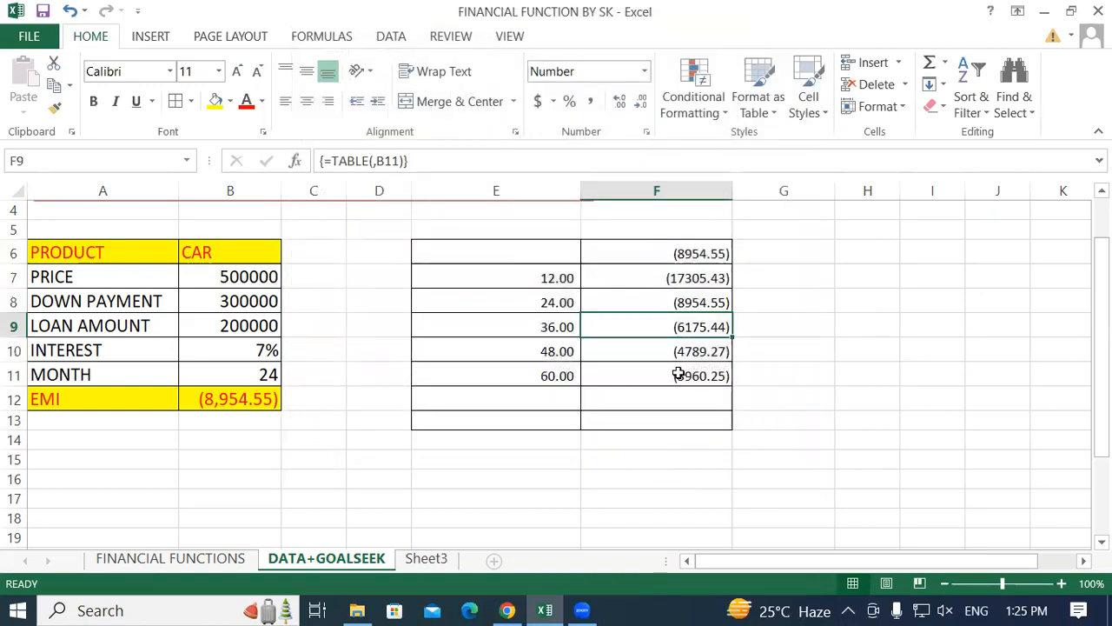
left_click(677, 373)
Apply the comma style to the range E6:F12.
left_click_drag(530, 249, 687, 400)
left_click(589, 103)
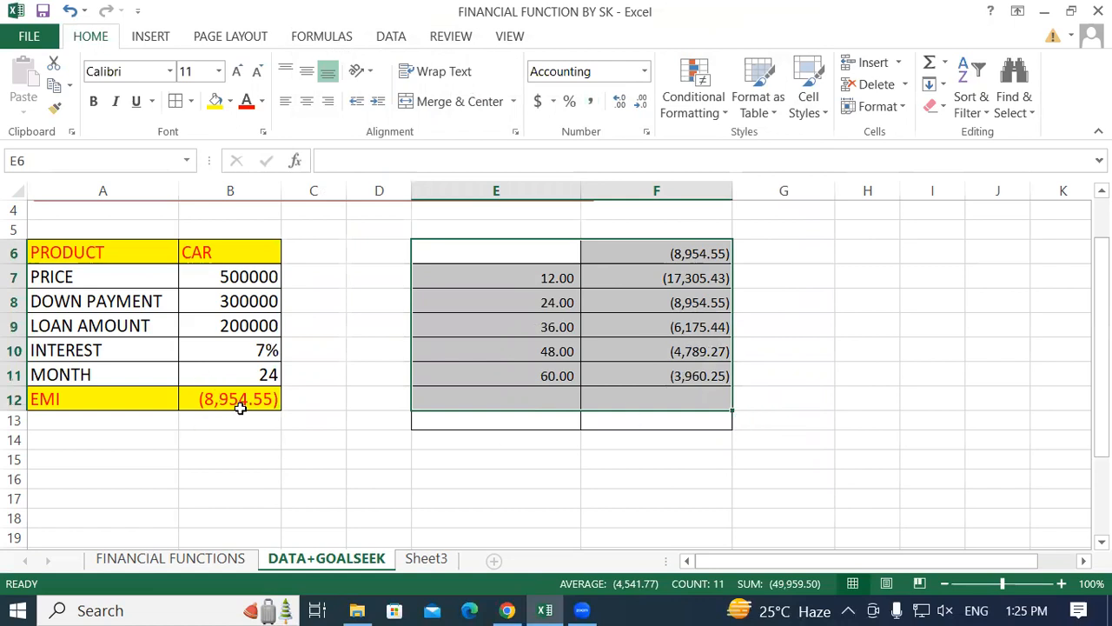
left_click(687, 375)
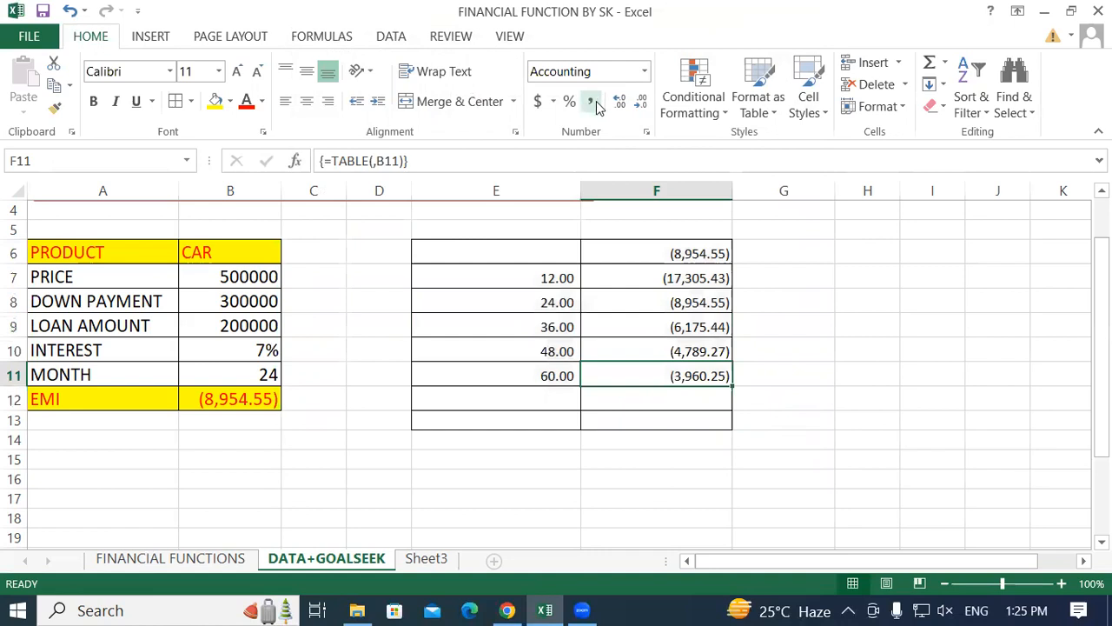
left_click(792, 352)
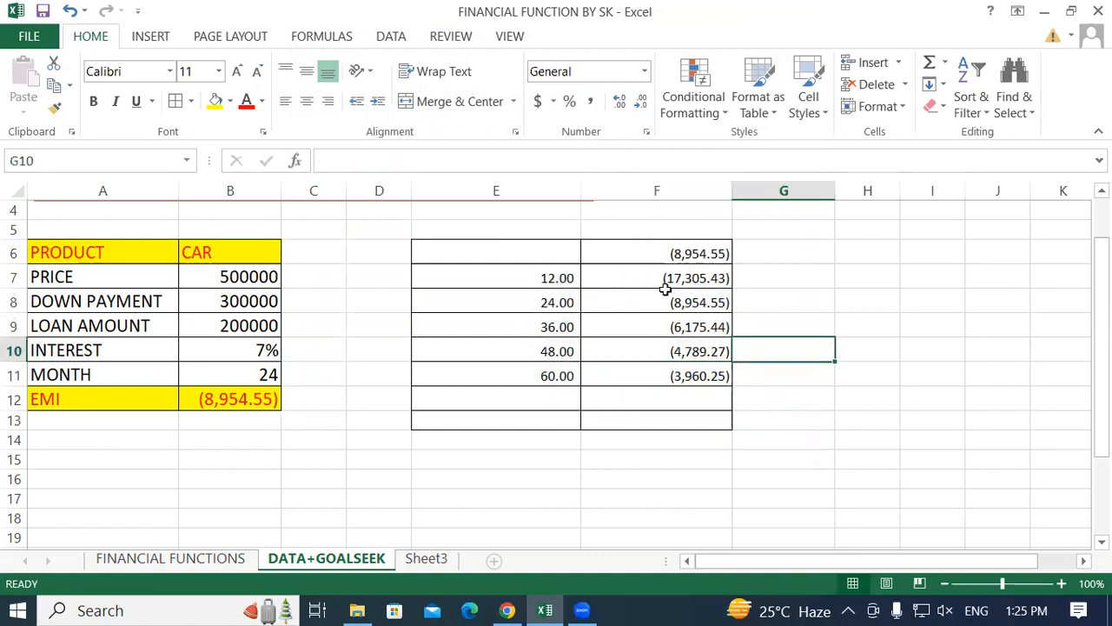
Apply the dollar accounting format to the EMI cell B12 and switch it back to comma style.
left_click(547, 256)
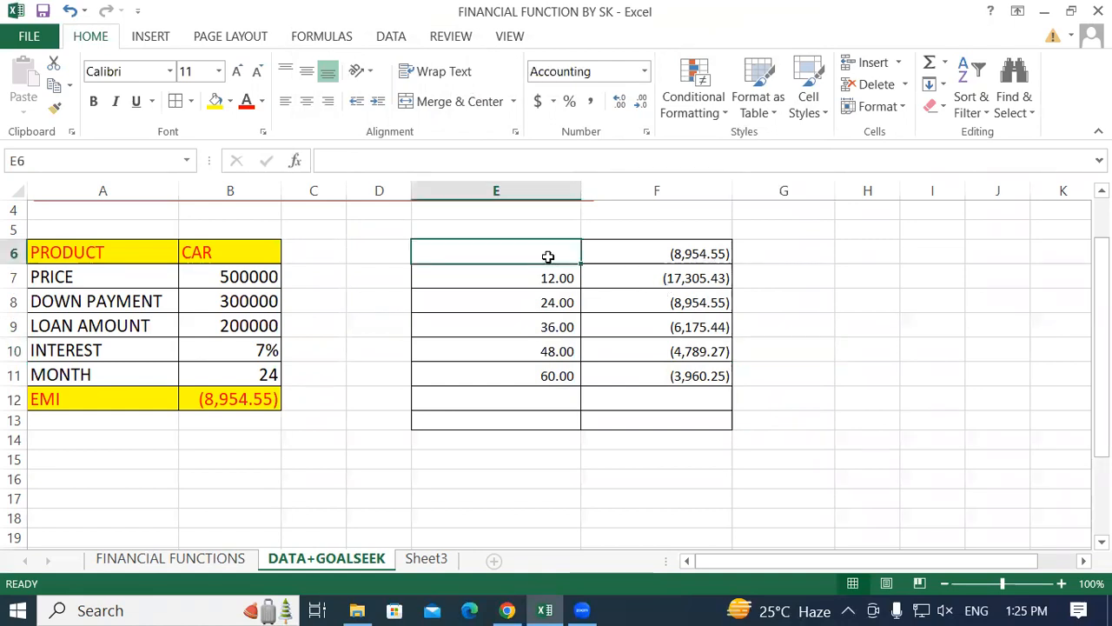
left_click(208, 404)
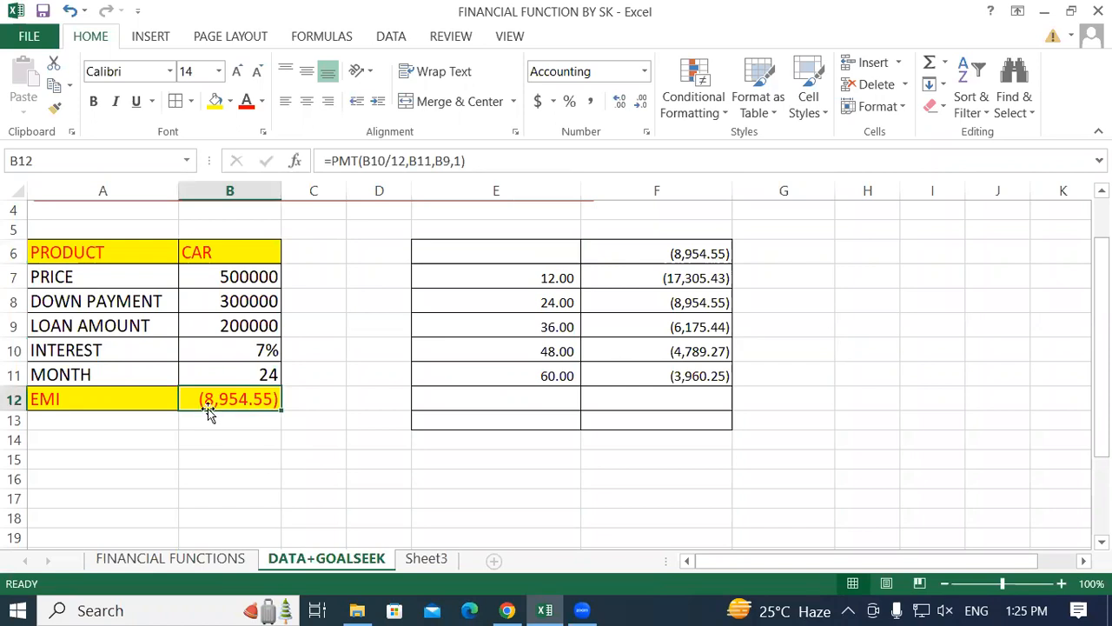
left_click(538, 102)
left_click(589, 102)
left_click(600, 344)
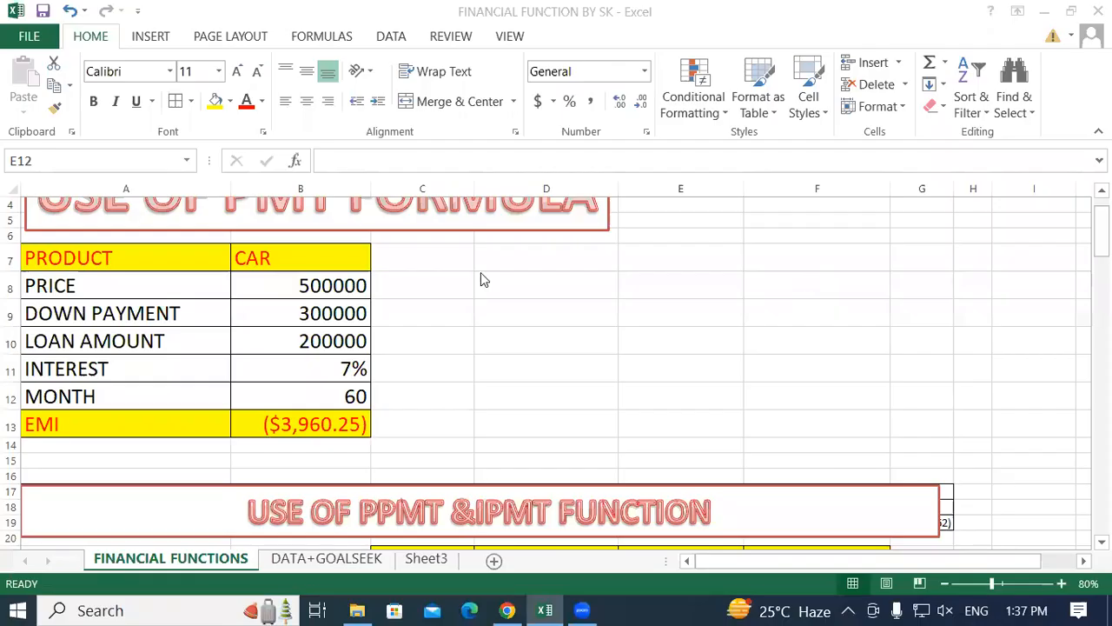
left_click(483, 266)
left_click(637, 334)
scroll(571, 333, "up", 1)
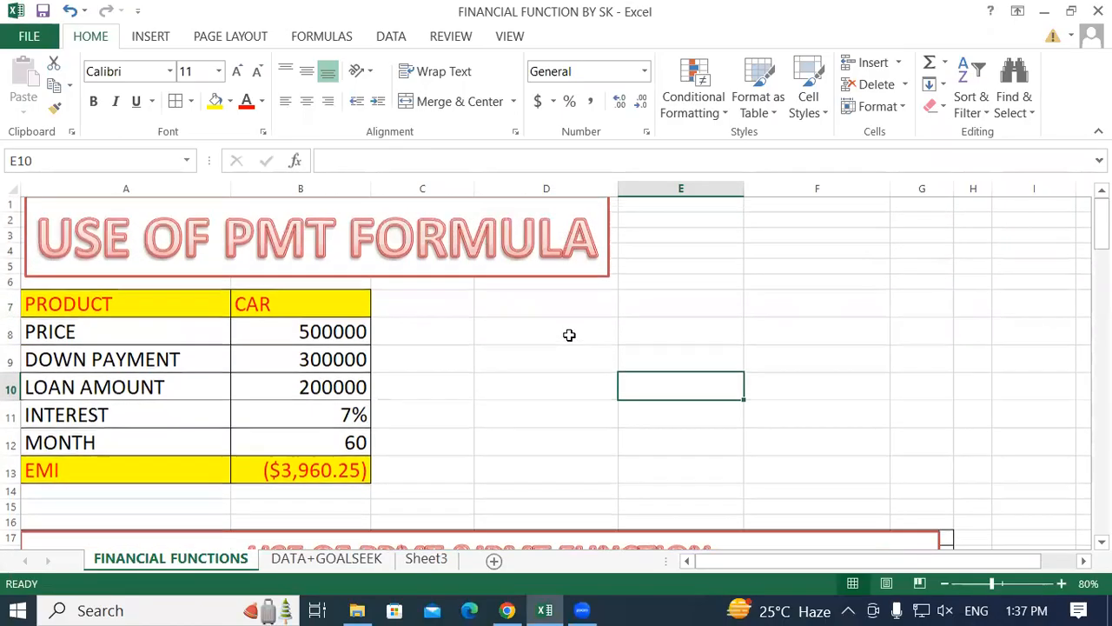
left_click(534, 304)
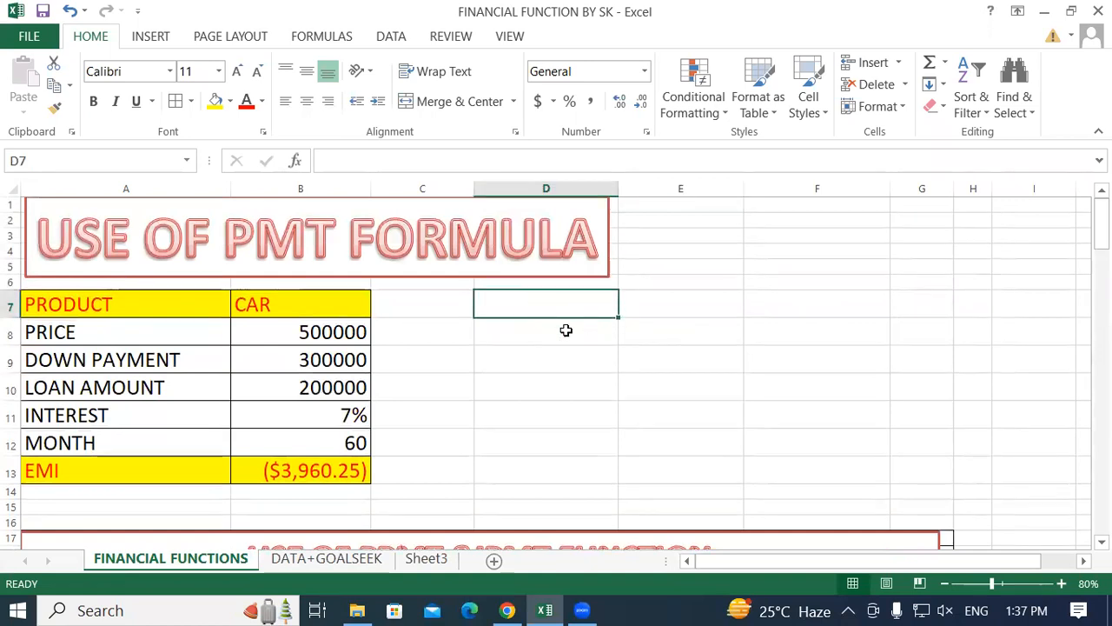
left_click(516, 346)
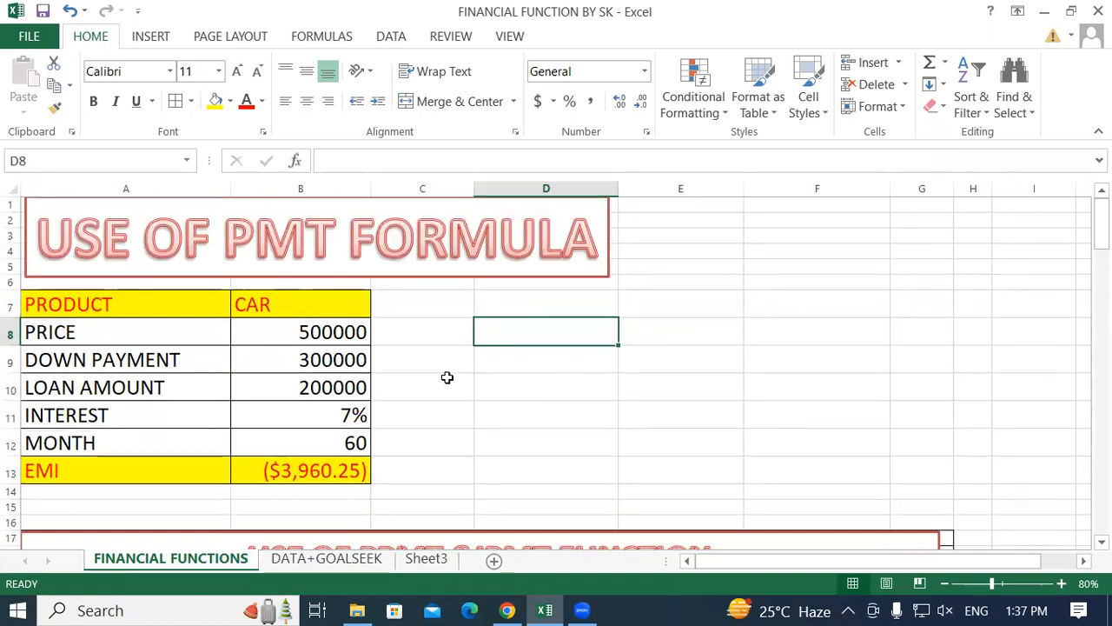
left_click(86, 311)
left_click_drag(87, 310, 335, 474)
left_click(564, 307)
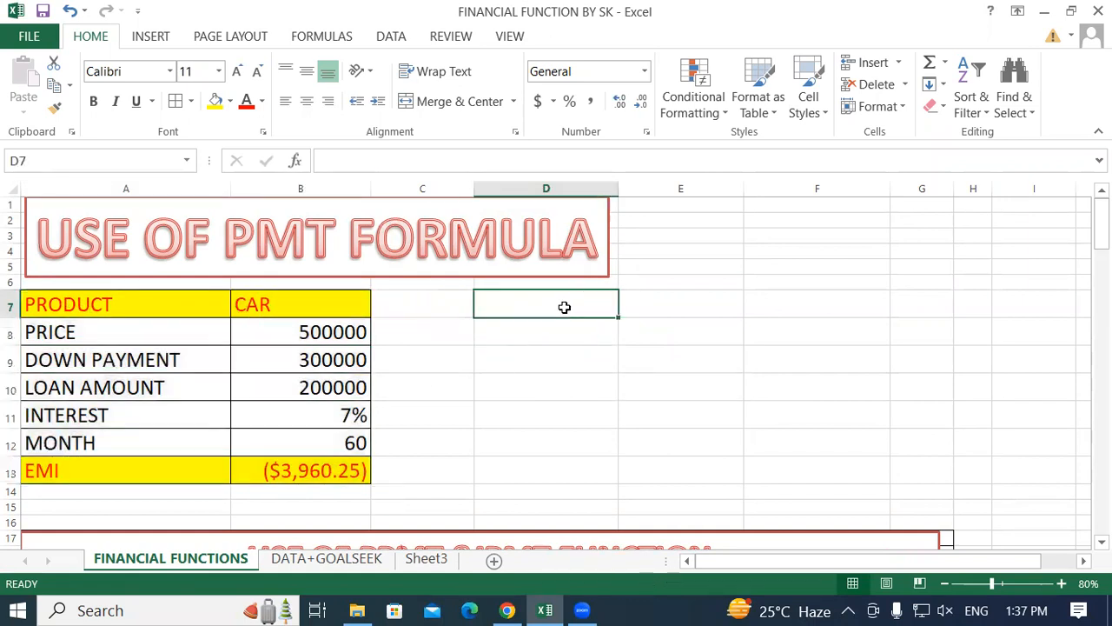
Copy the car loan table A7:B13 to D7 on the FINANCIAL FUNCTIONS sheet and widen columns D and E to fit.
left_click_drag(104, 304, 313, 465)
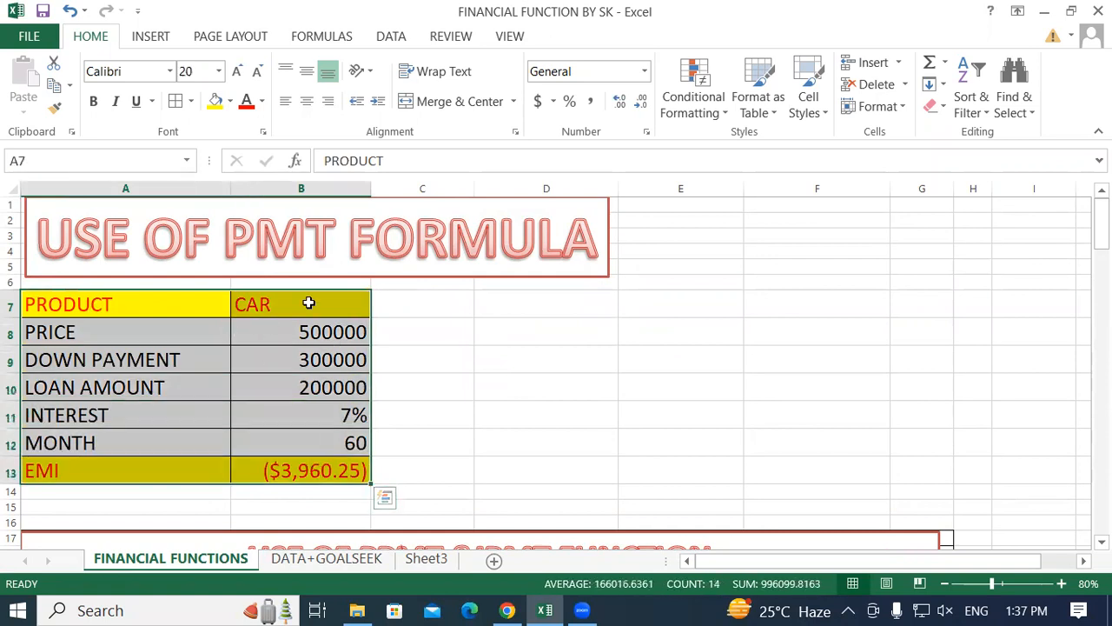
right_click(309, 302)
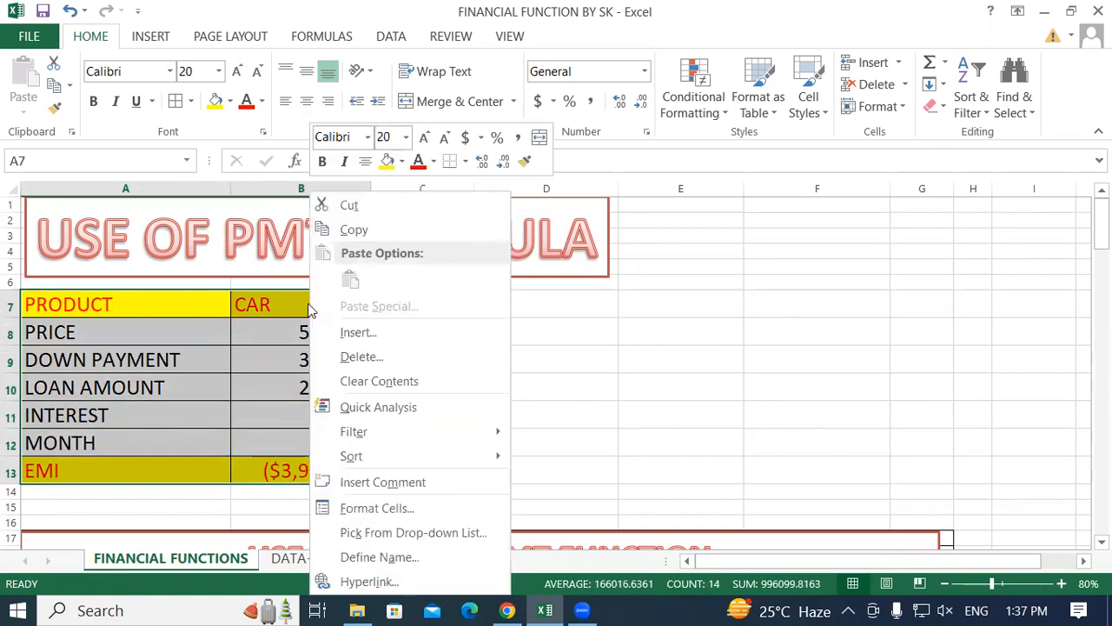
left_click(335, 229)
left_click(598, 300)
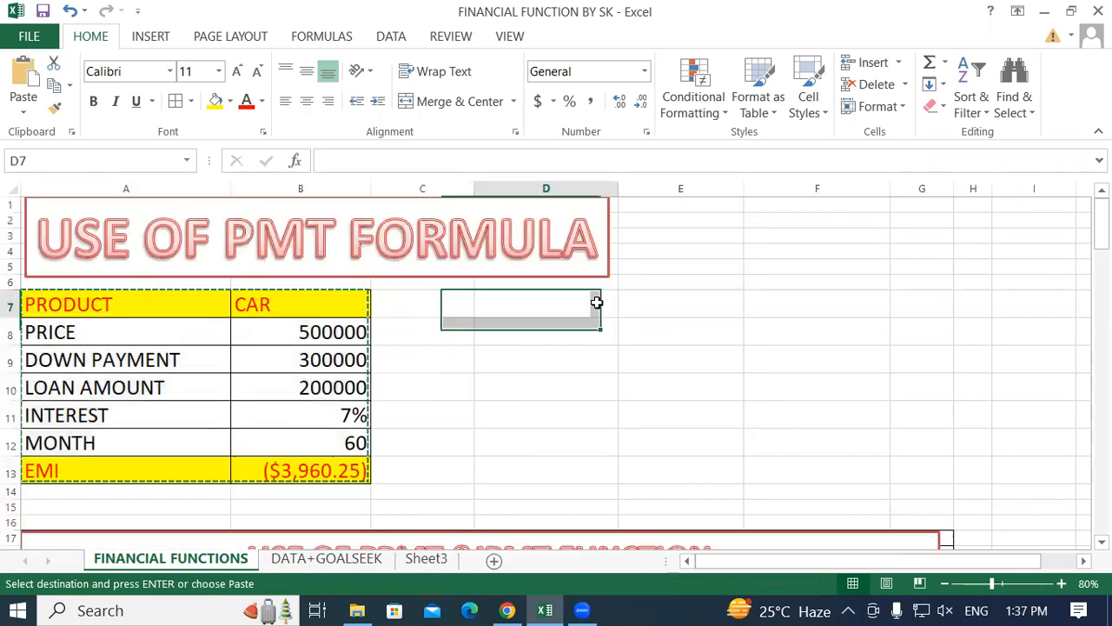
right_click(583, 311)
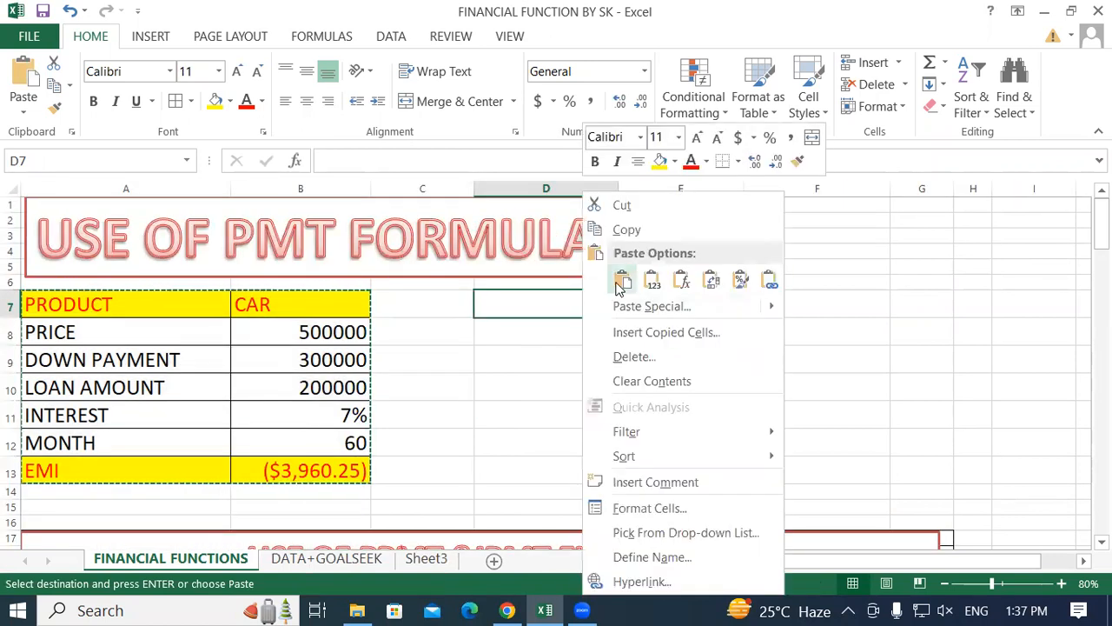
left_click(619, 281)
left_click_drag(618, 198, 648, 191)
left_click_drag(773, 189, 802, 187)
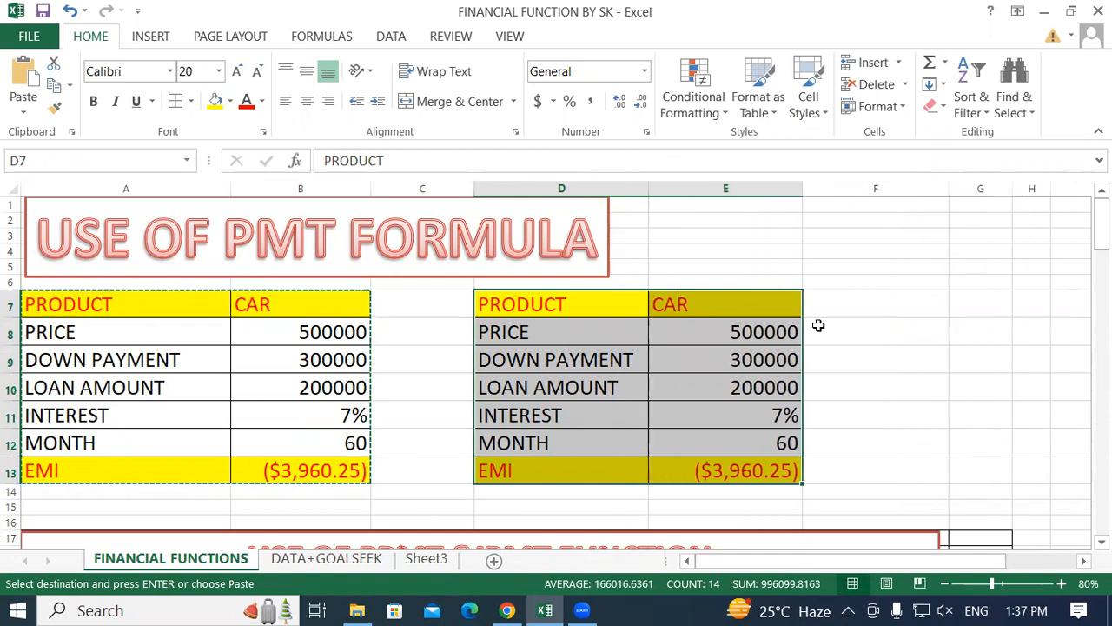
left_click(834, 367)
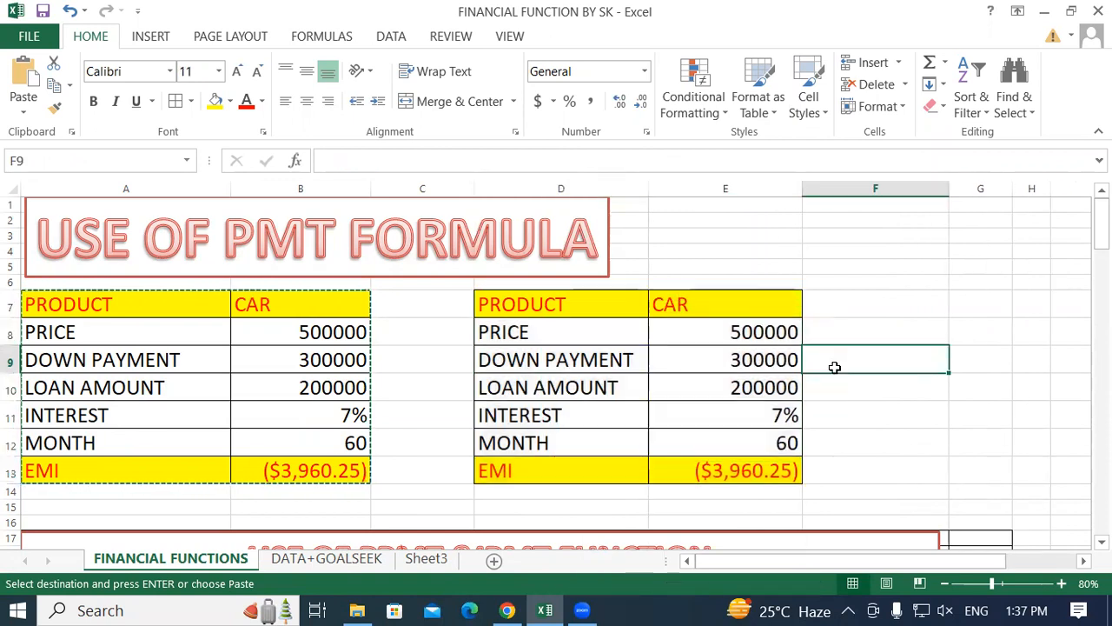
Compare the PMT formulas in the EMI cells B13 and E13 of the original and copied loan tables.
left_click(287, 469)
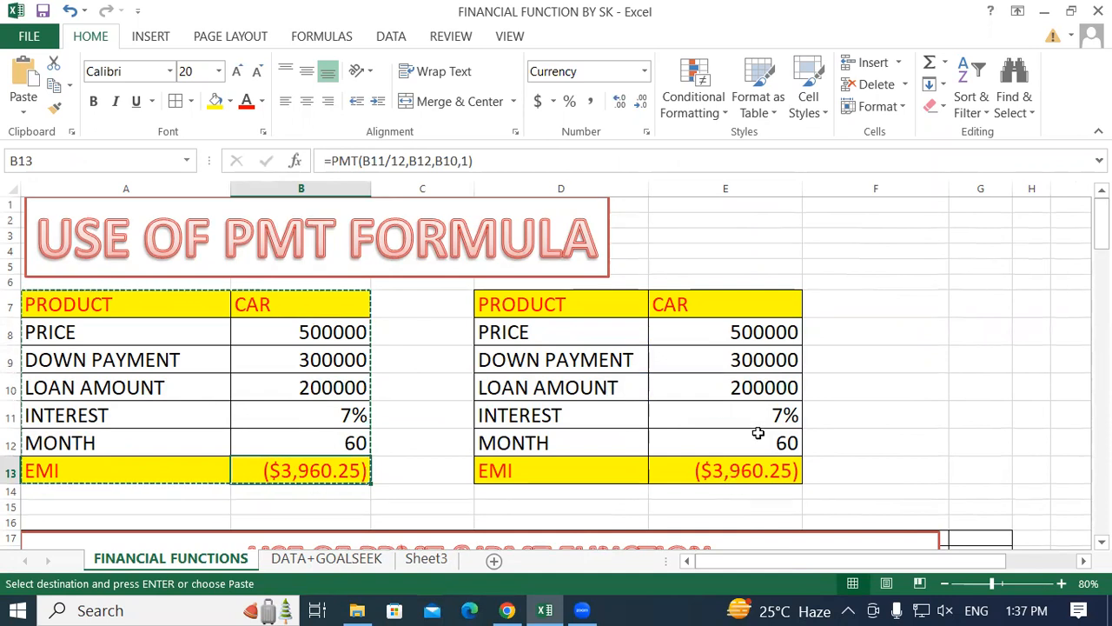
left_click(909, 440)
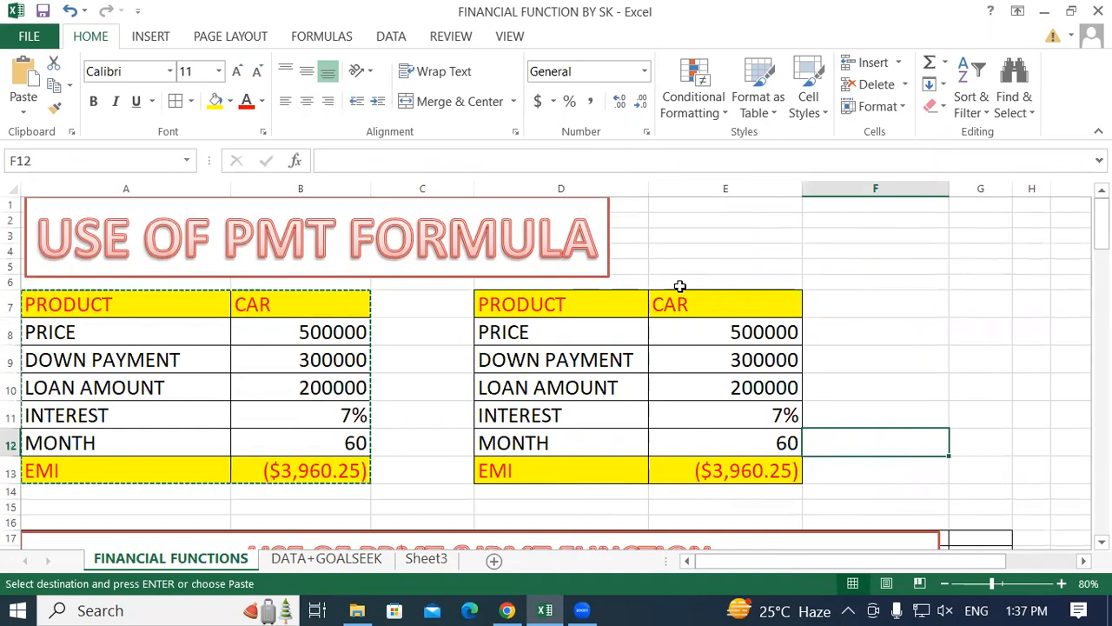
left_click(856, 296)
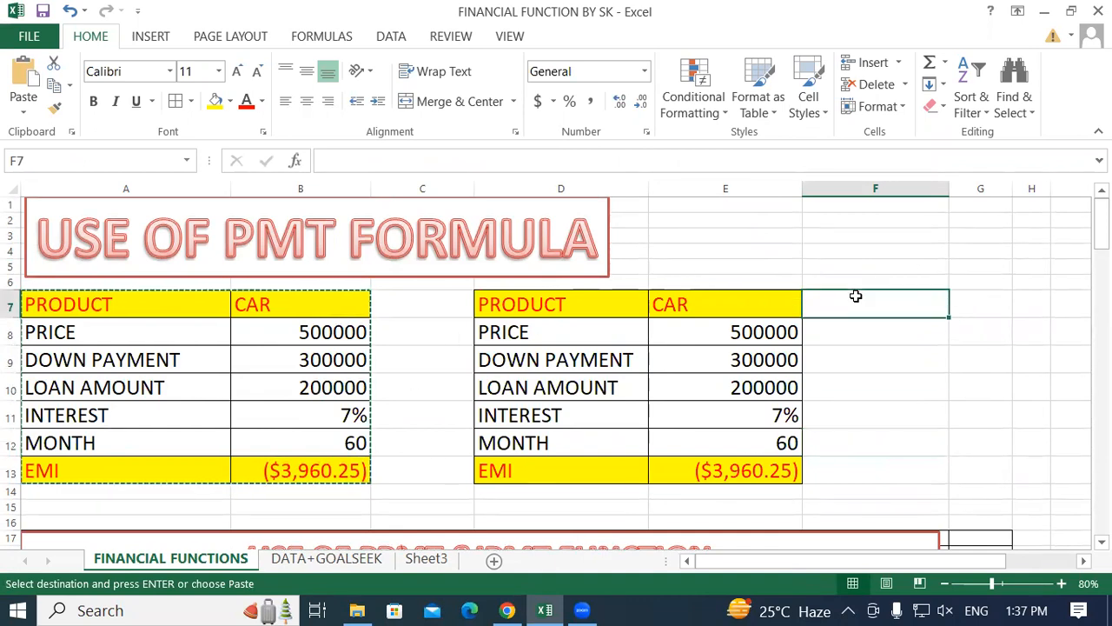
left_click(711, 470)
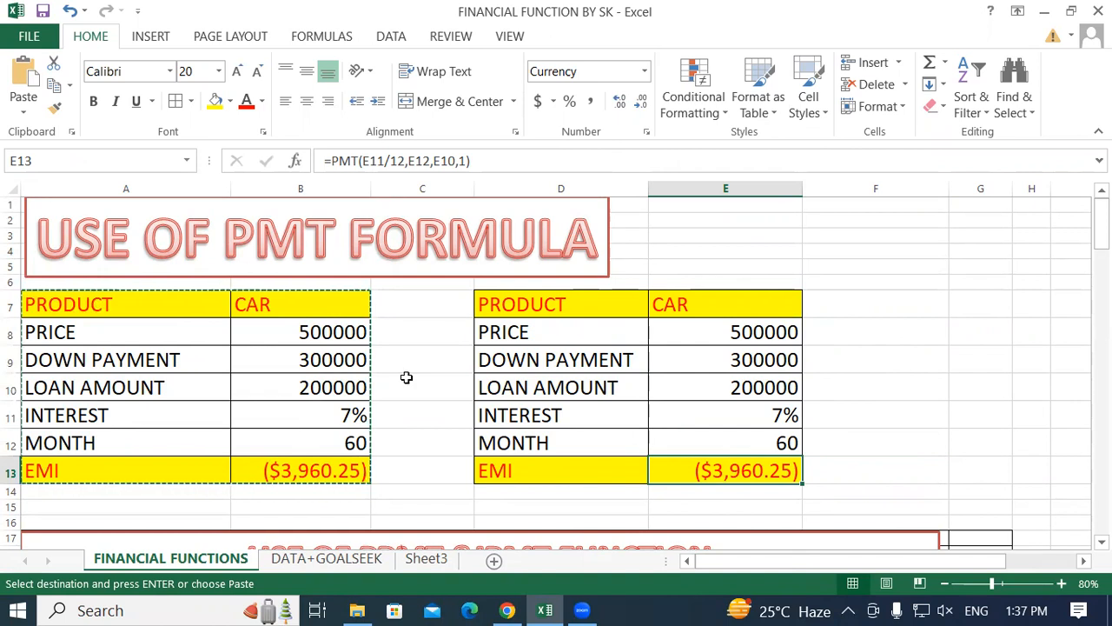
left_click(880, 276)
type("=")
key("BackSpace")
left_click(864, 351)
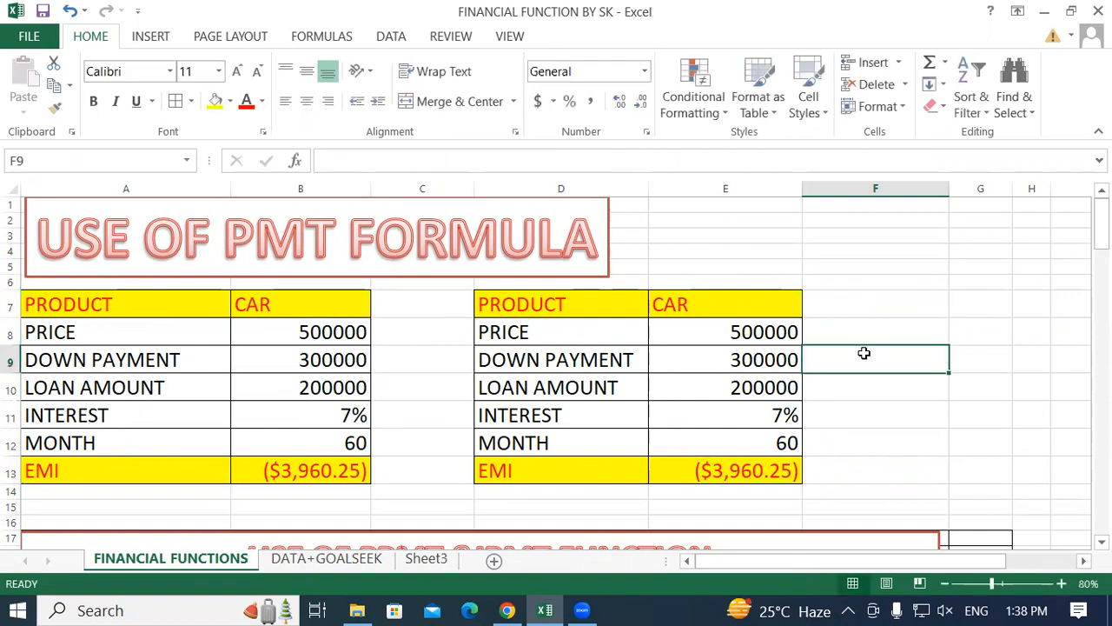
Open Goal Seek with the copied loan table's EMI cell E13 as the set cell.
left_click(768, 386)
left_click(511, 471)
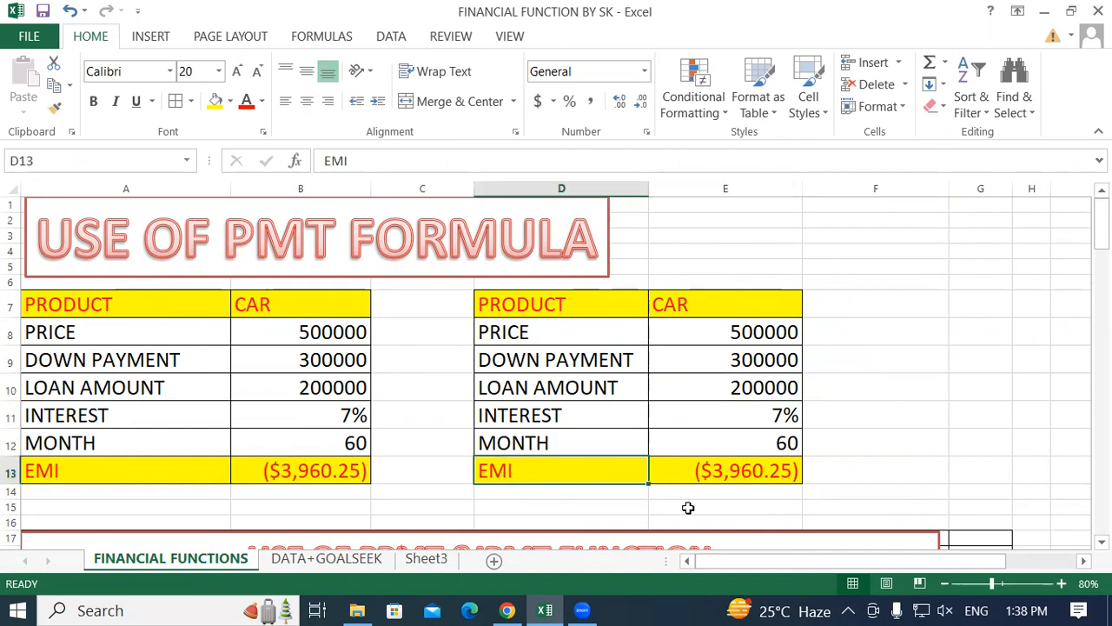
left_click(751, 471)
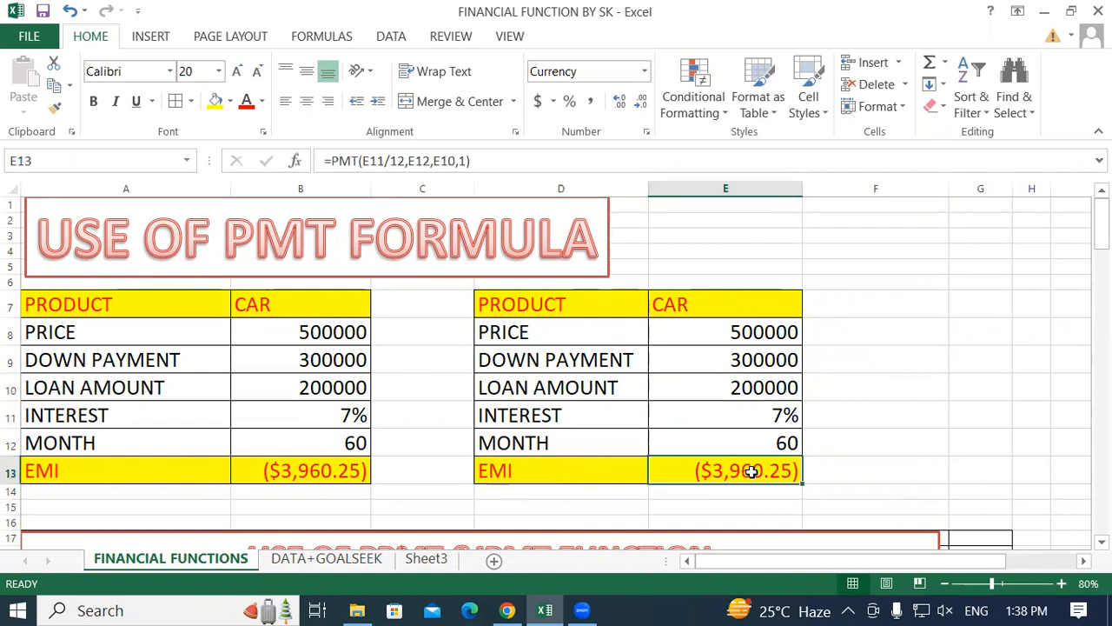
scroll(809, 398, "down", 1)
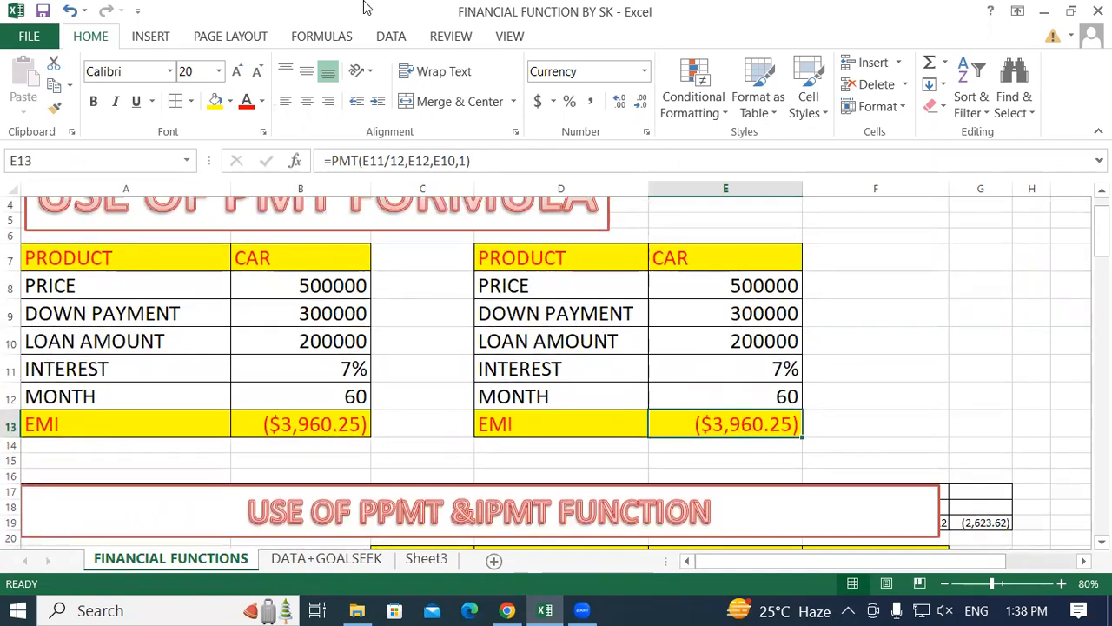
left_click(387, 40)
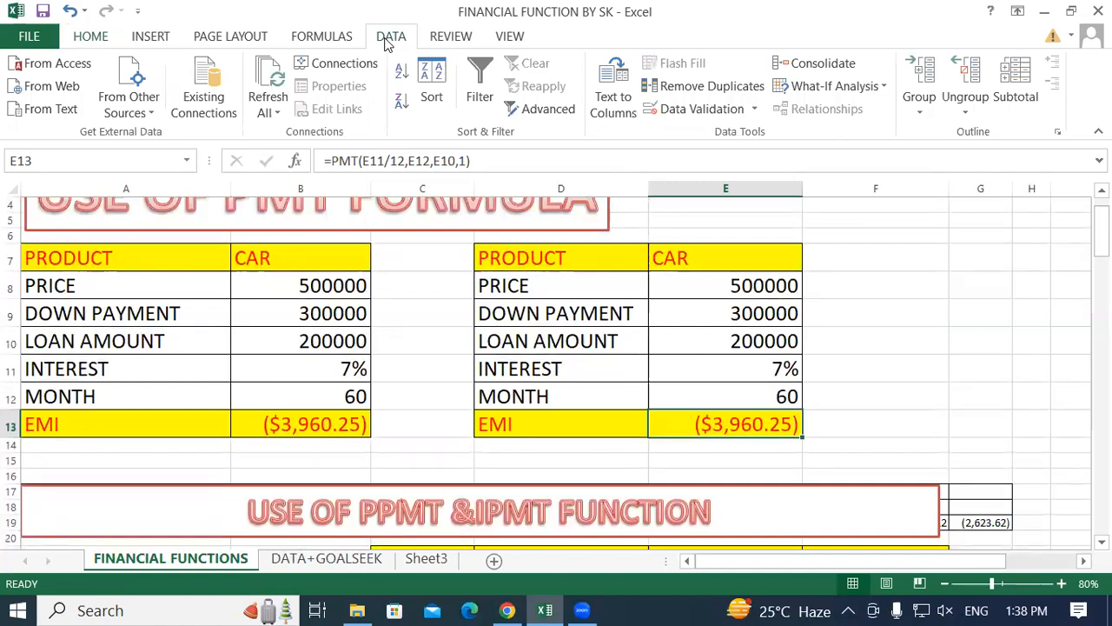
left_click(882, 91)
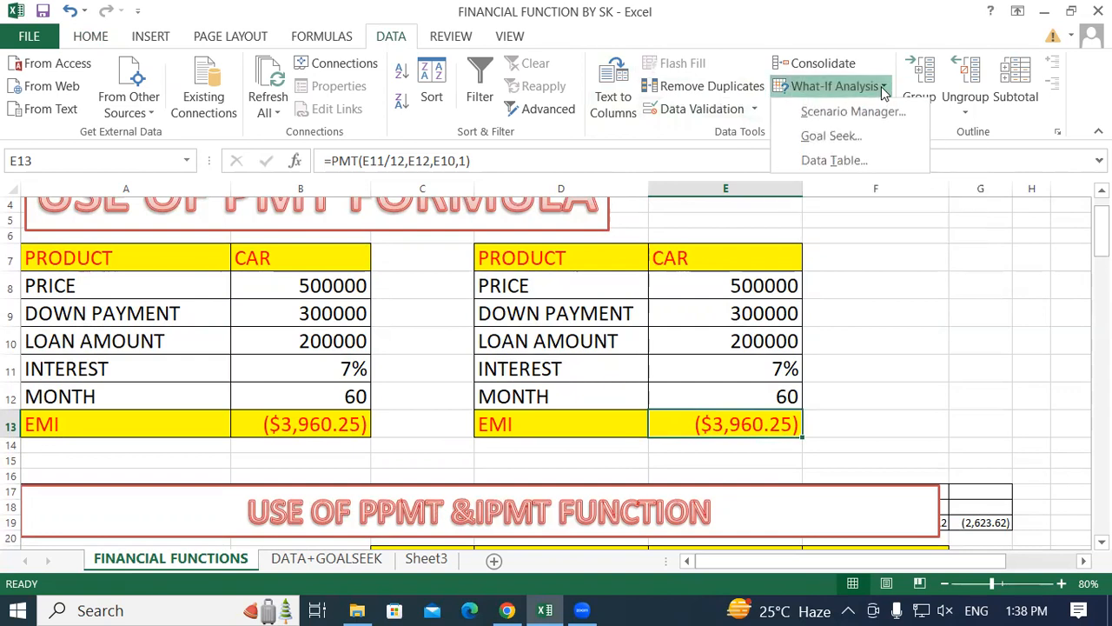
left_click(838, 137)
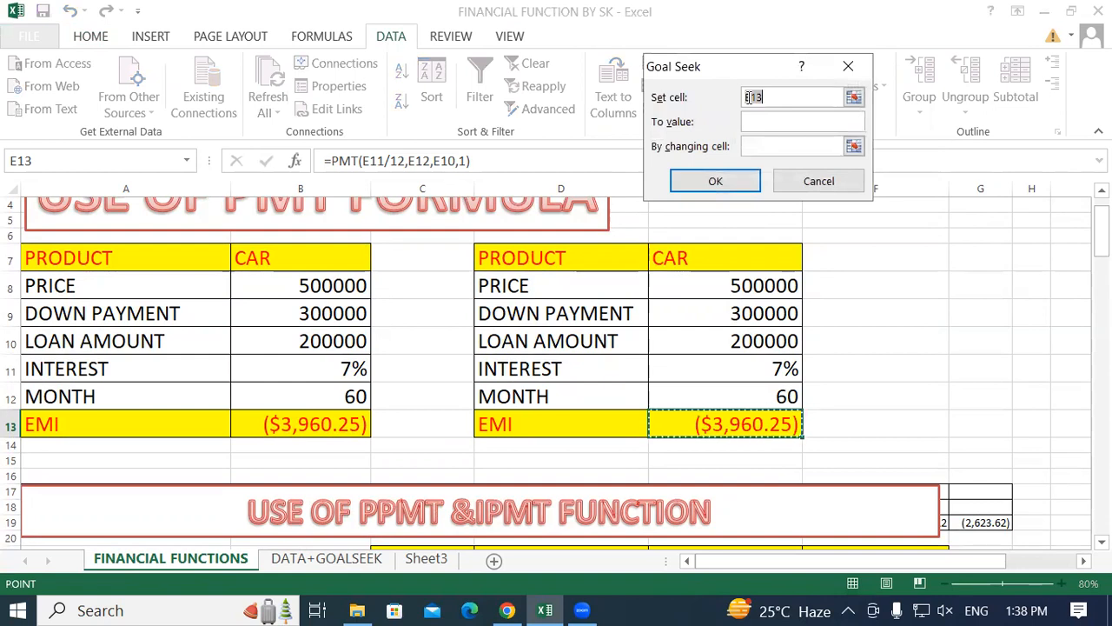
left_click_drag(692, 71, 528, 84)
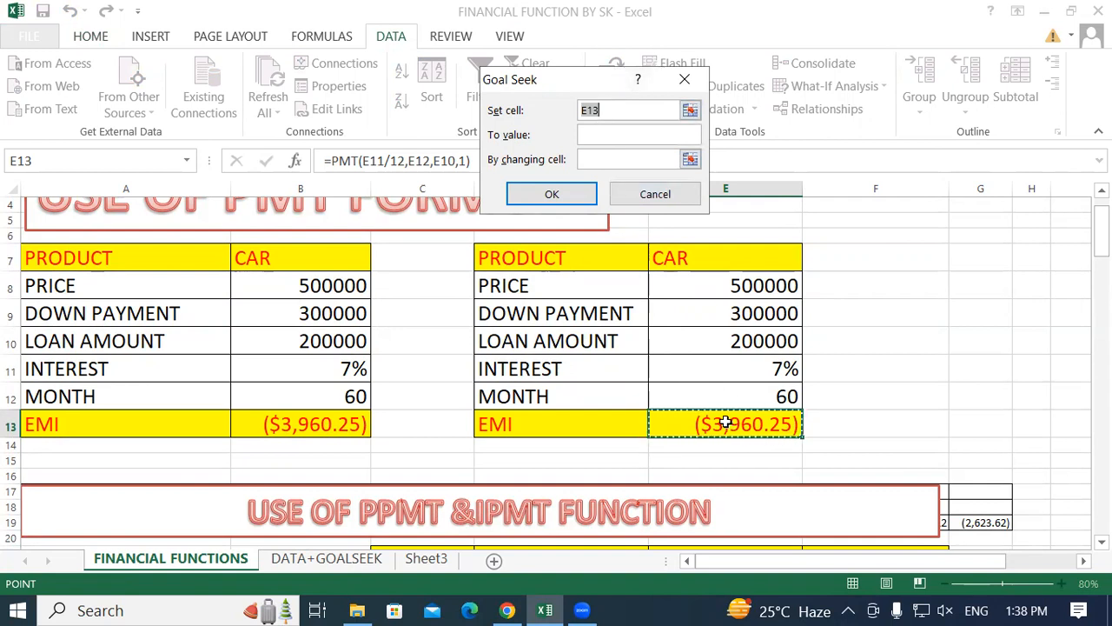
left_click(605, 110)
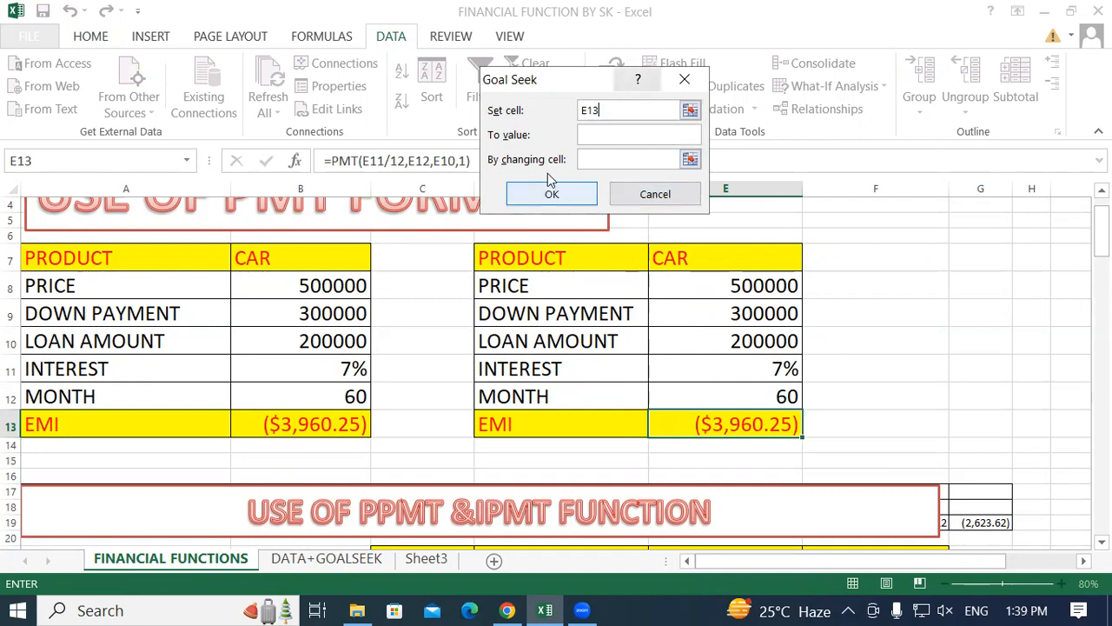
Set the Goal Seek target value to (5000).
left_click(599, 132)
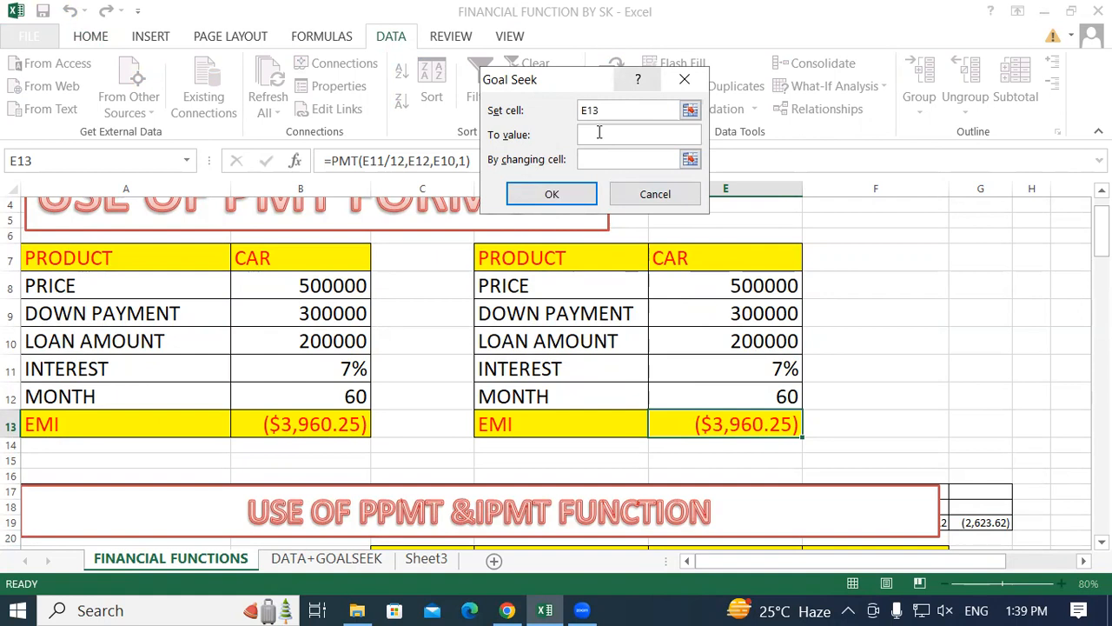
type("(")
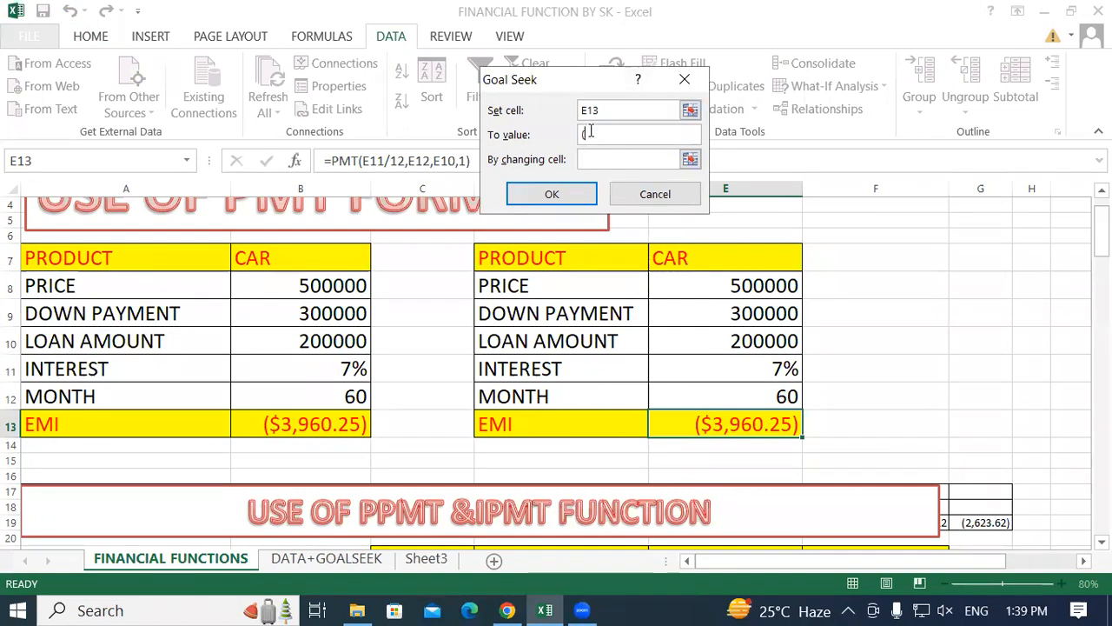
type("5000)")
left_click_drag(499, 76, 458, 61)
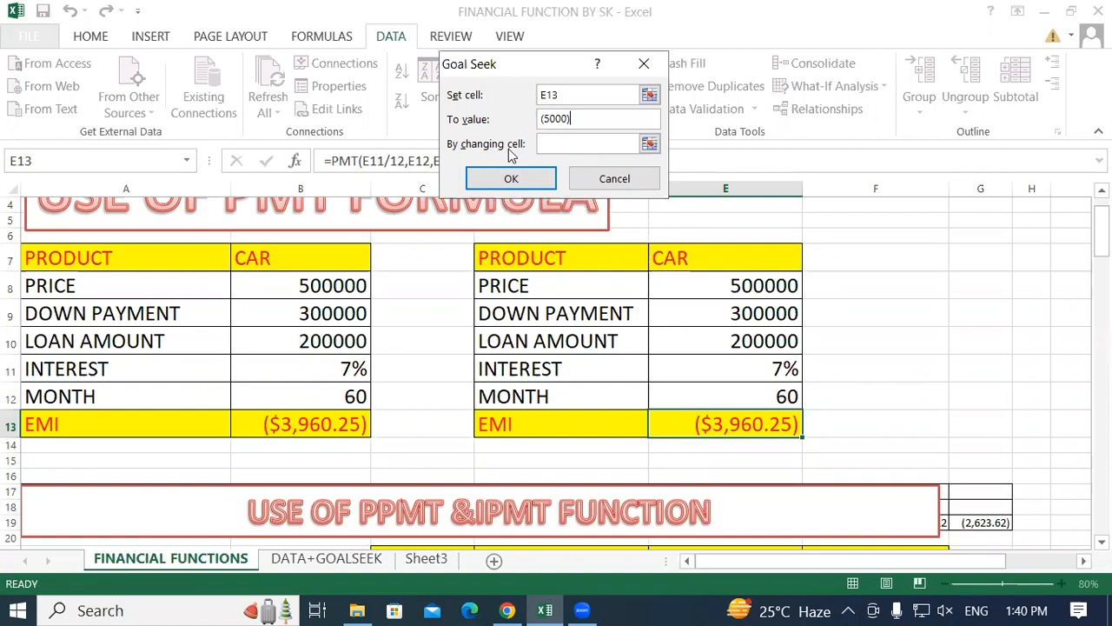
Use the month cell E12 as the changing cell, run Goal Seek and accept the solution.
left_click(577, 142)
left_click_drag(497, 69, 501, 77)
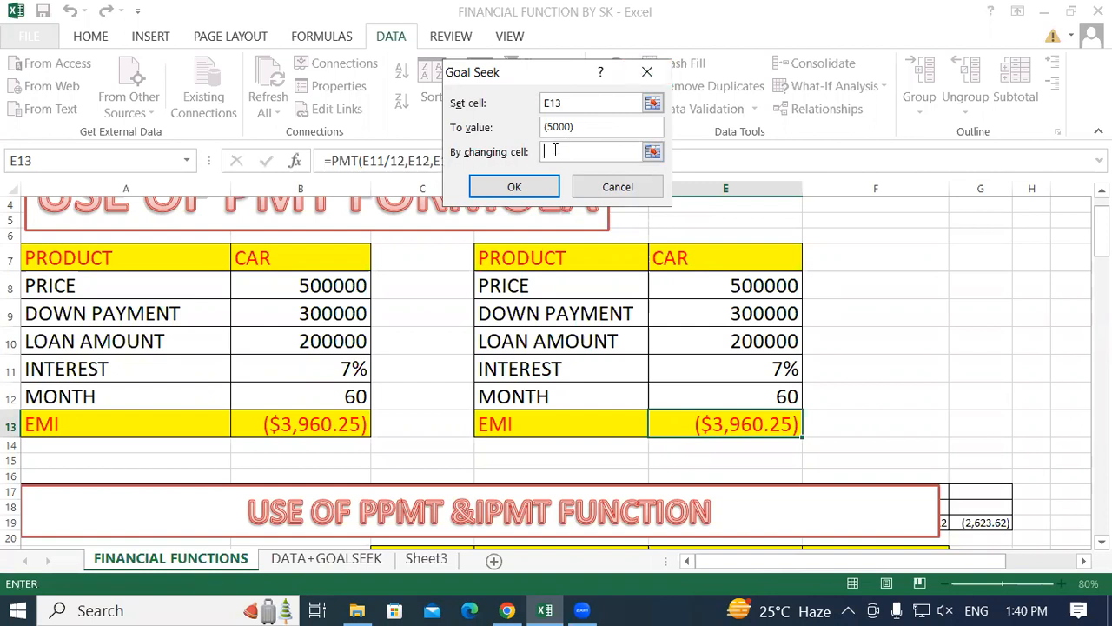
left_click(742, 395)
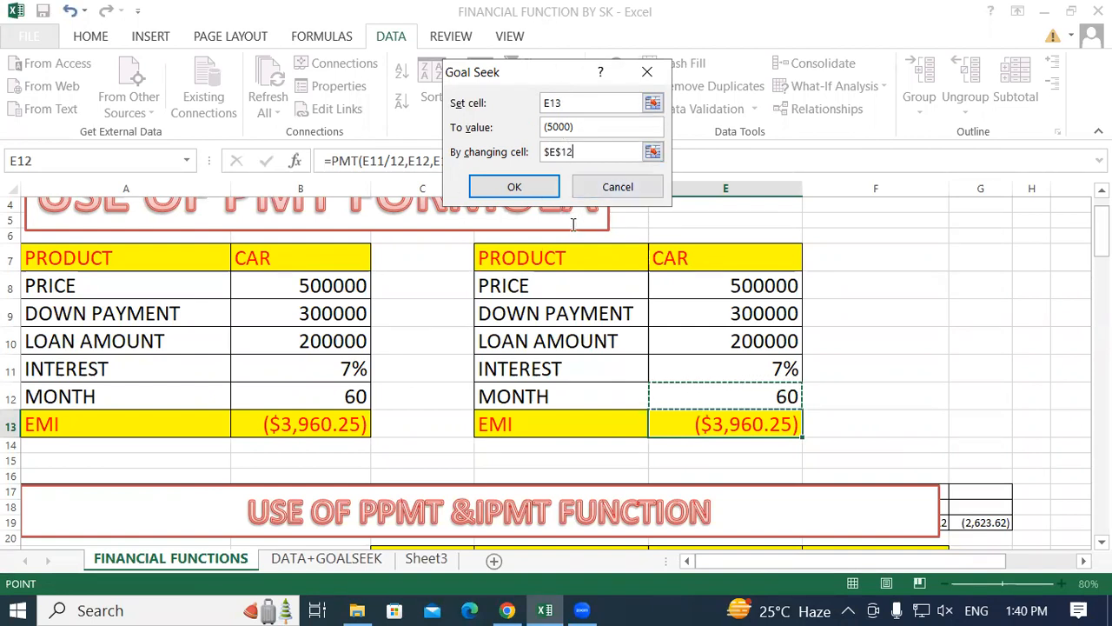
left_click(518, 185)
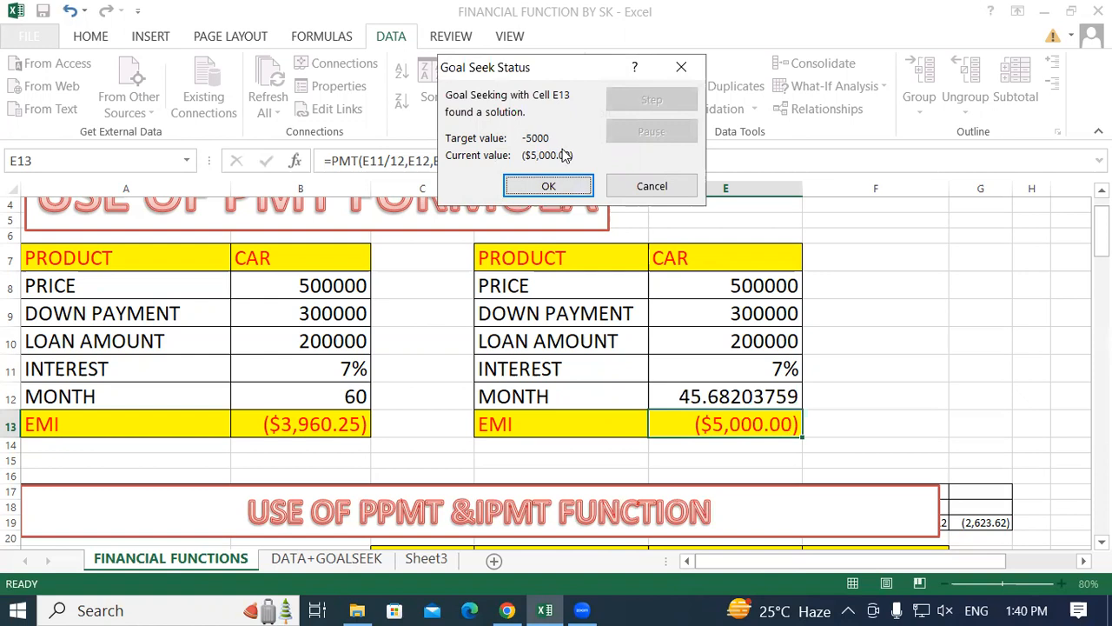
left_click(546, 182)
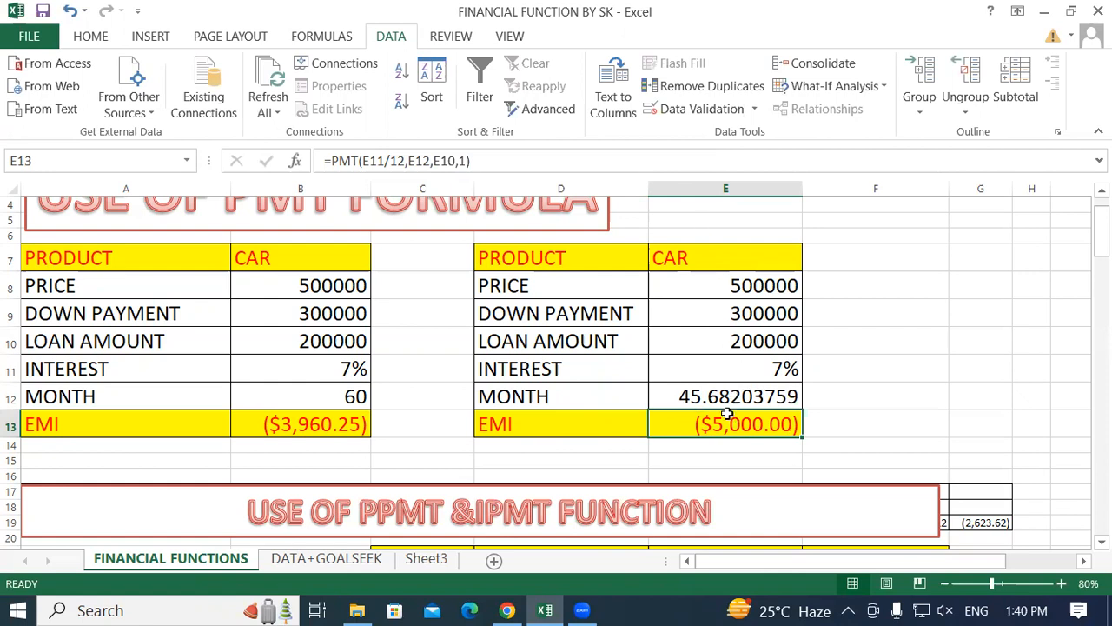
Try 44 as the number of months in E12 of the copied loan table, and replace it with 46.
left_click(313, 423)
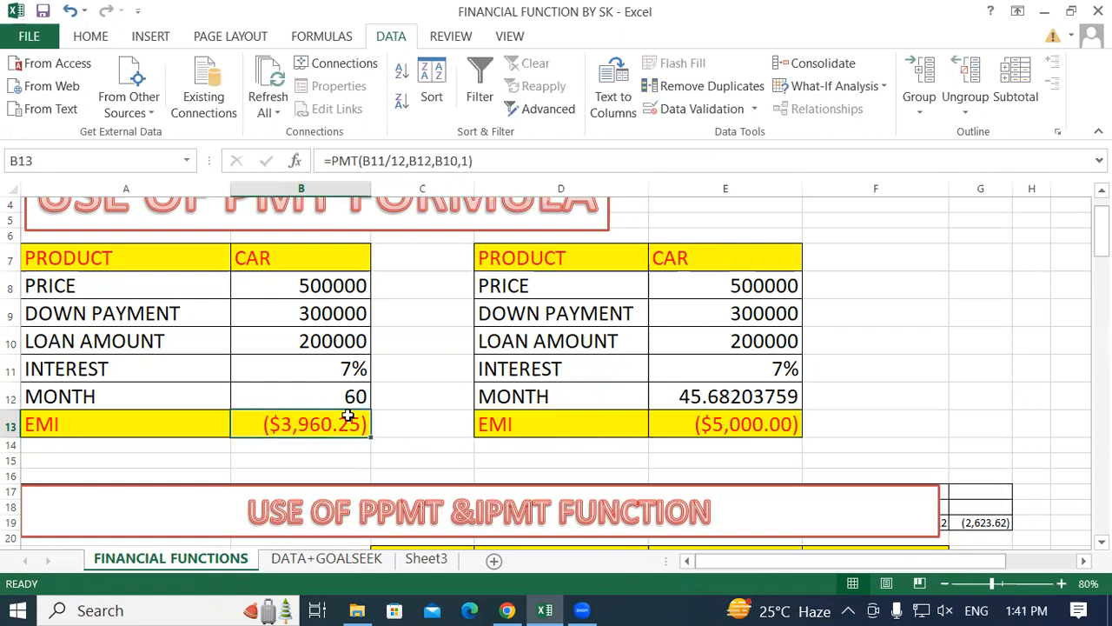
left_click(323, 393)
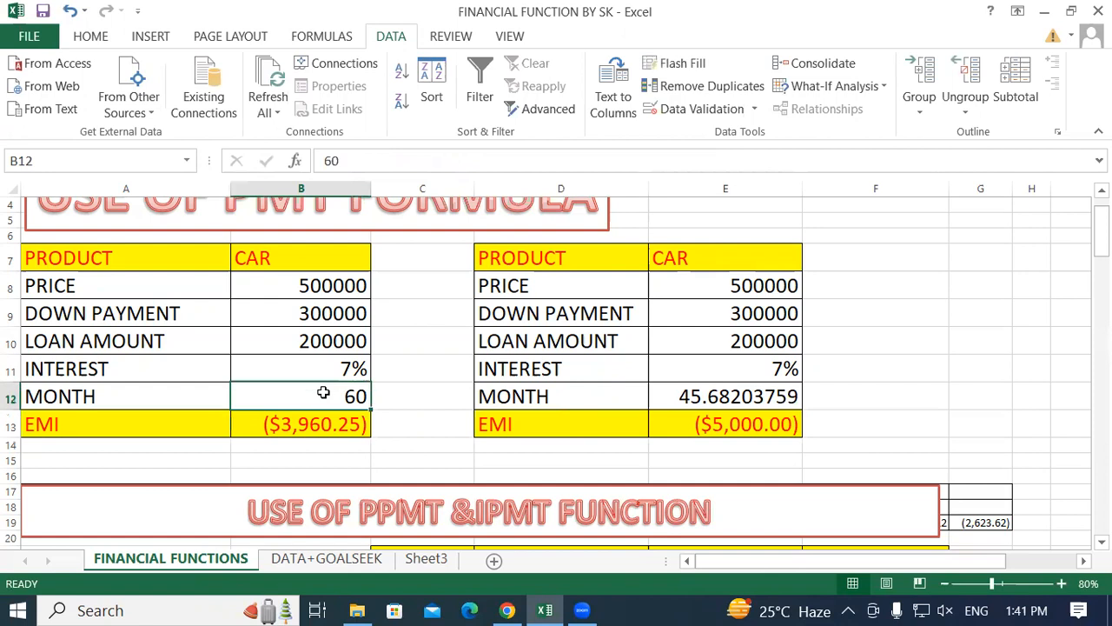
left_click(709, 419)
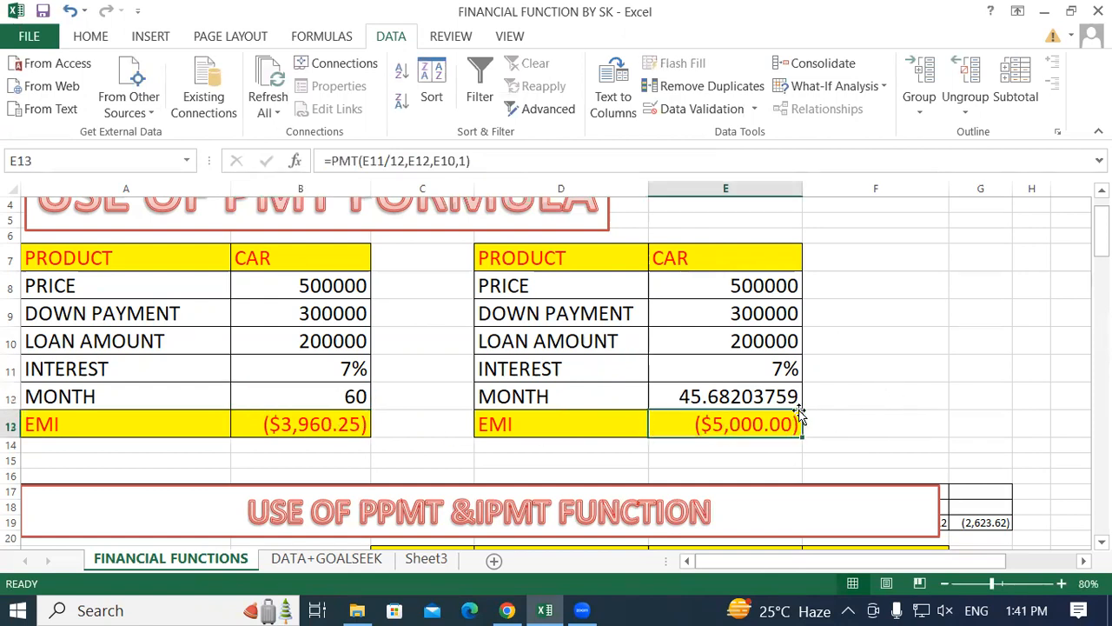
left_click(686, 390)
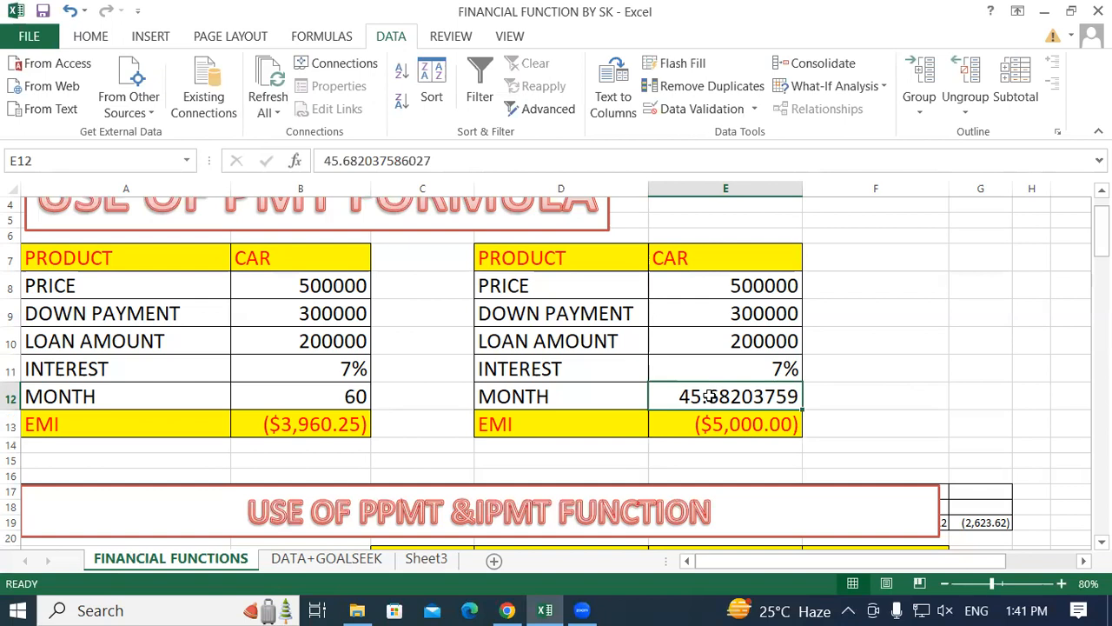
type("44")
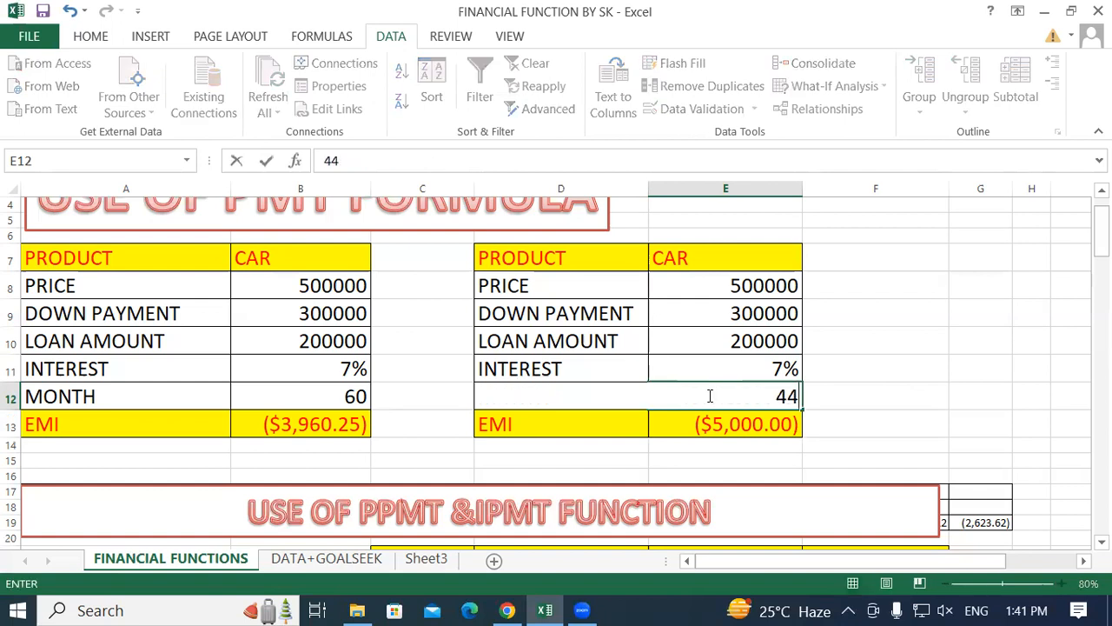
key("Return")
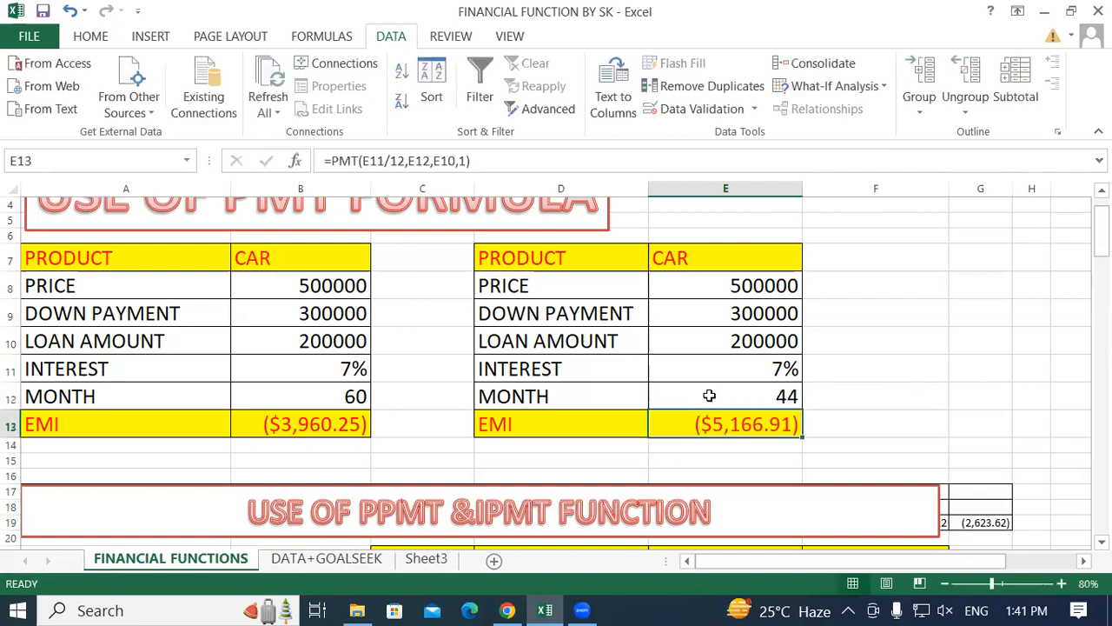
left_click(778, 395)
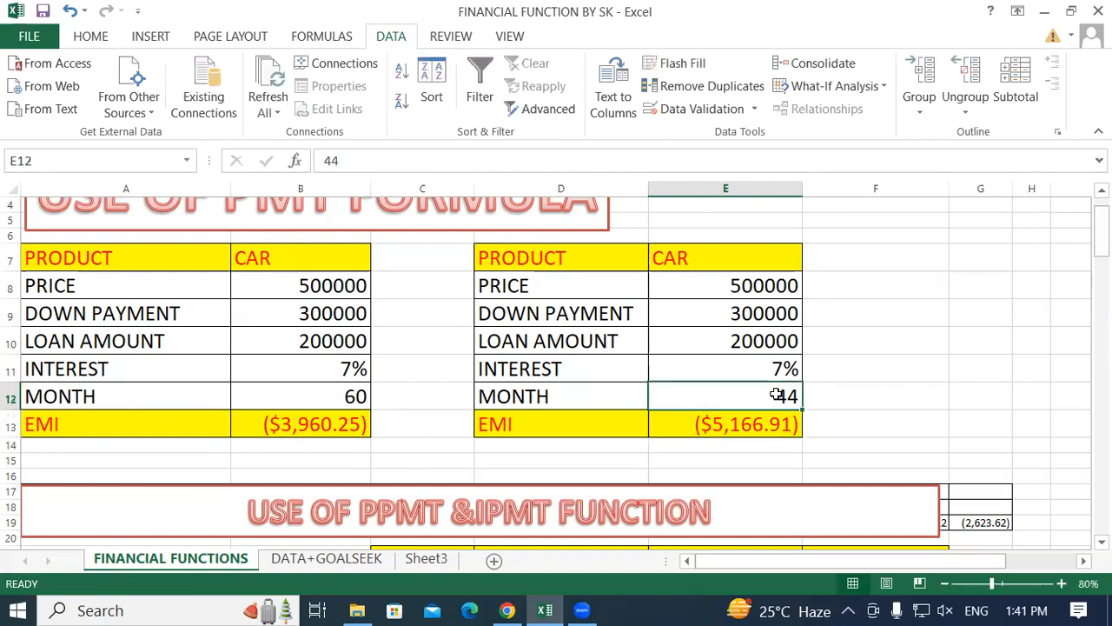
type("46")
key("Return")
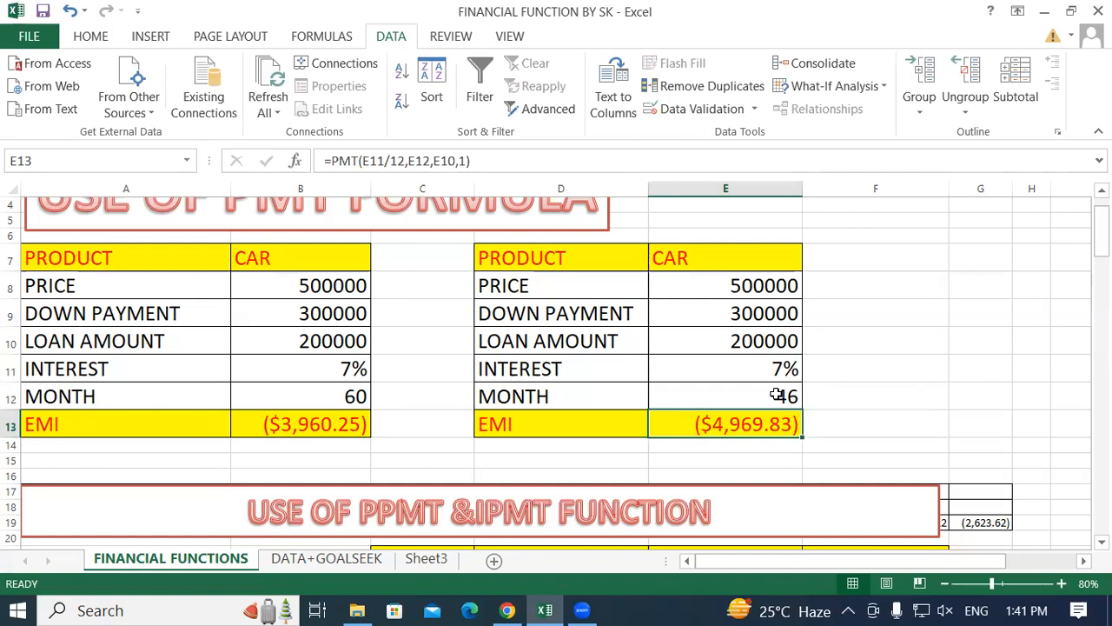
key("super")
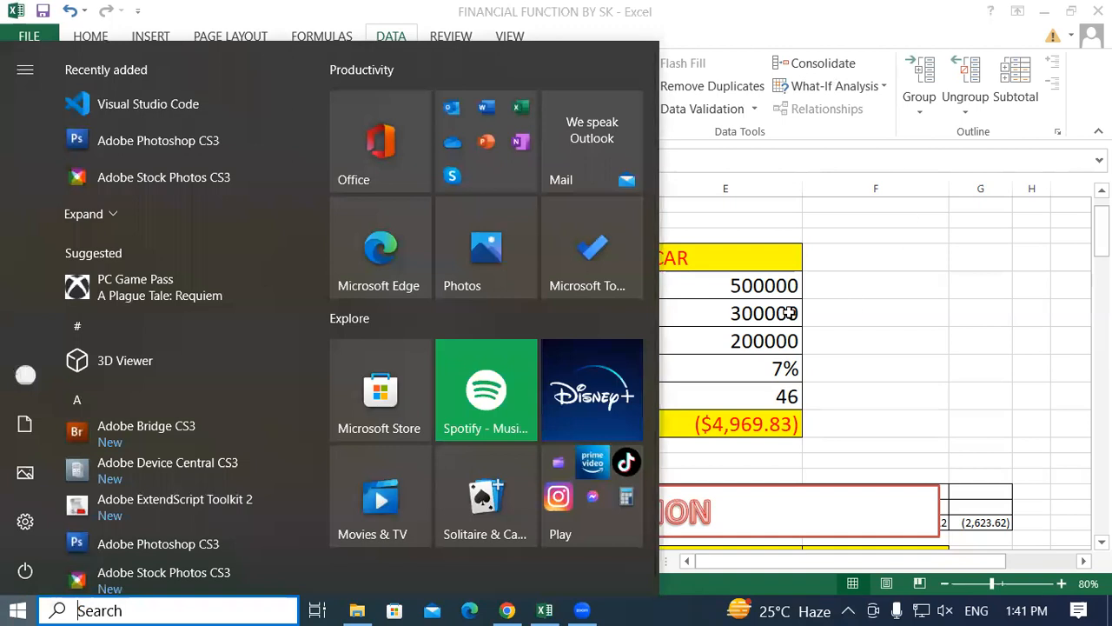
key("super")
key("Down")
key("Down")
key("Down")
key("Down")
key("Down")
key("Down")
key("Down")
key("Down")
key("Down")
key("Right")
key("Up")
key("Up")
key("Up")
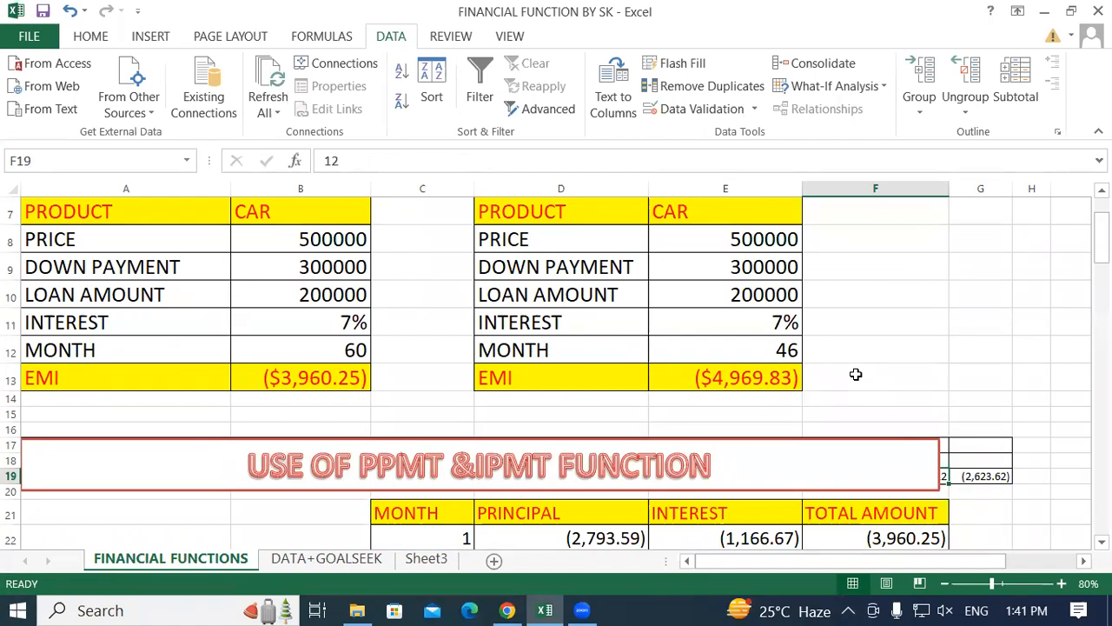
scroll(675, 365, "up", 2)
left_click(669, 241)
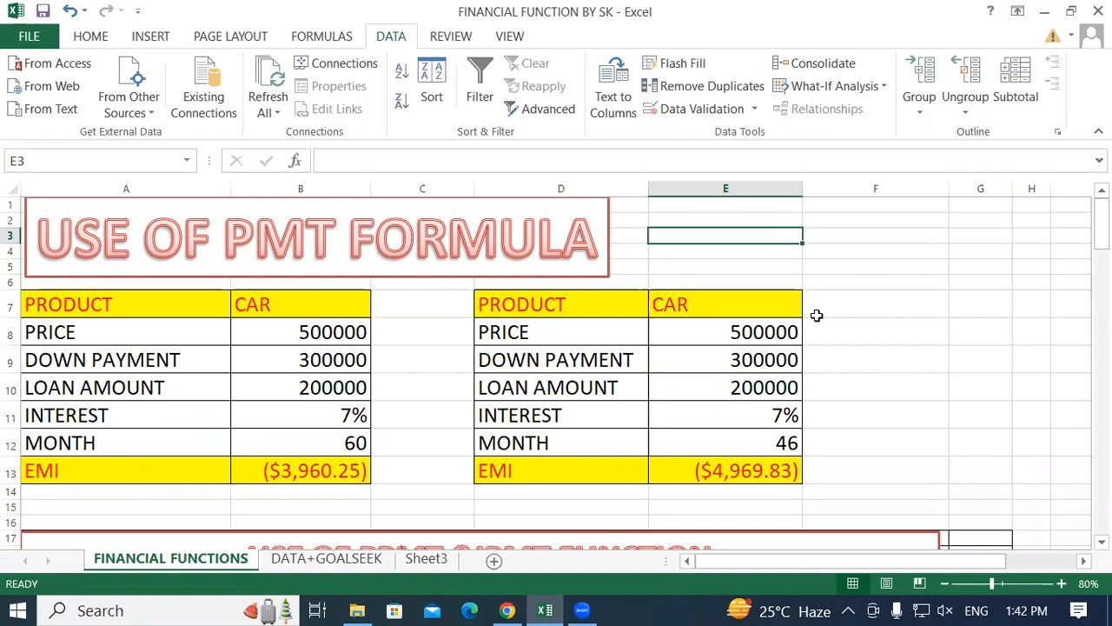
key("Down")
type("333333333333")
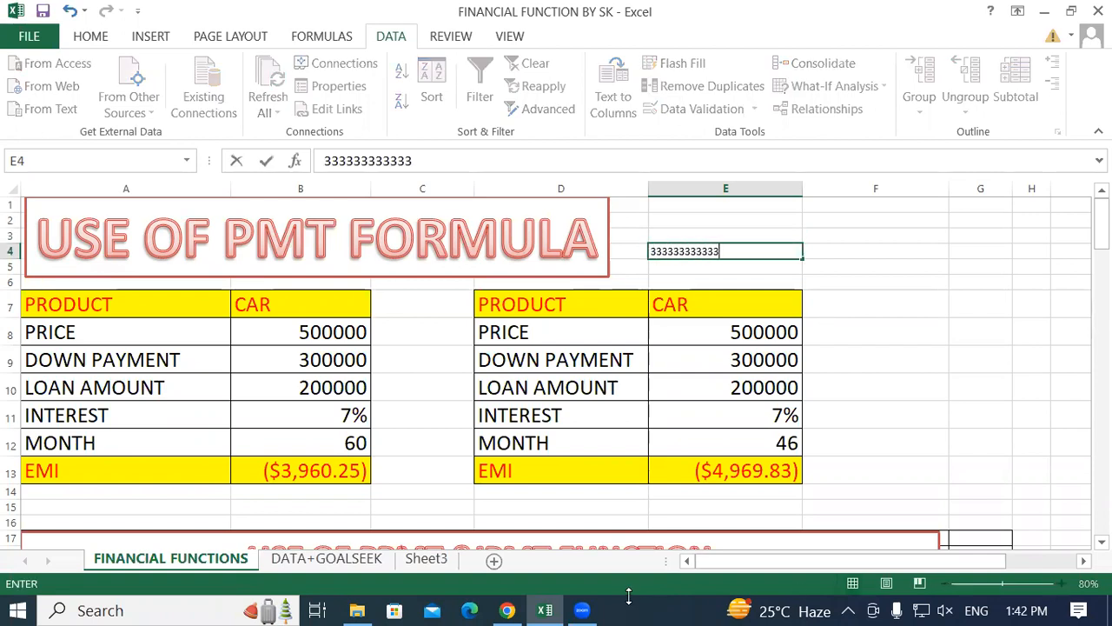
type("333333")
left_click(17, 610)
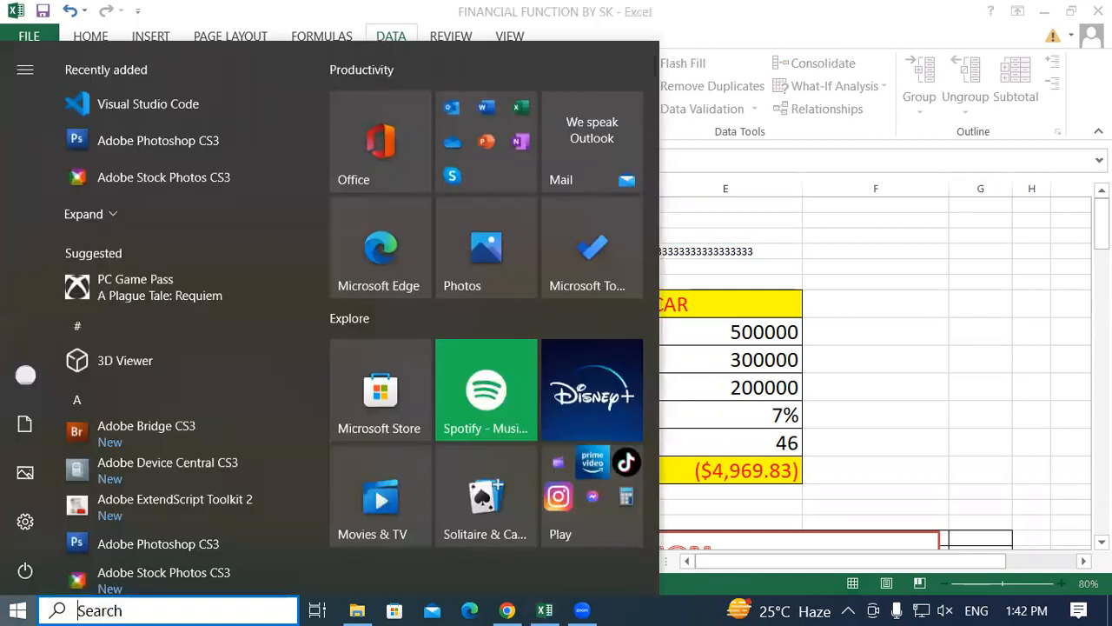
left_click(779, 252)
key("BackSpace")
key("BackSpace")
key("BackSpace")
key("BackSpace")
key("BackSpace")
key("BackSpace")
key("BackSpace")
key("BackSpace")
key("BackSpace")
key("BackSpace")
key("BackSpace")
key("BackSpace")
key("BackSpace")
key("BackSpace")
key("BackSpace")
key("BackSpace")
key("BackSpace")
key("BackSpace")
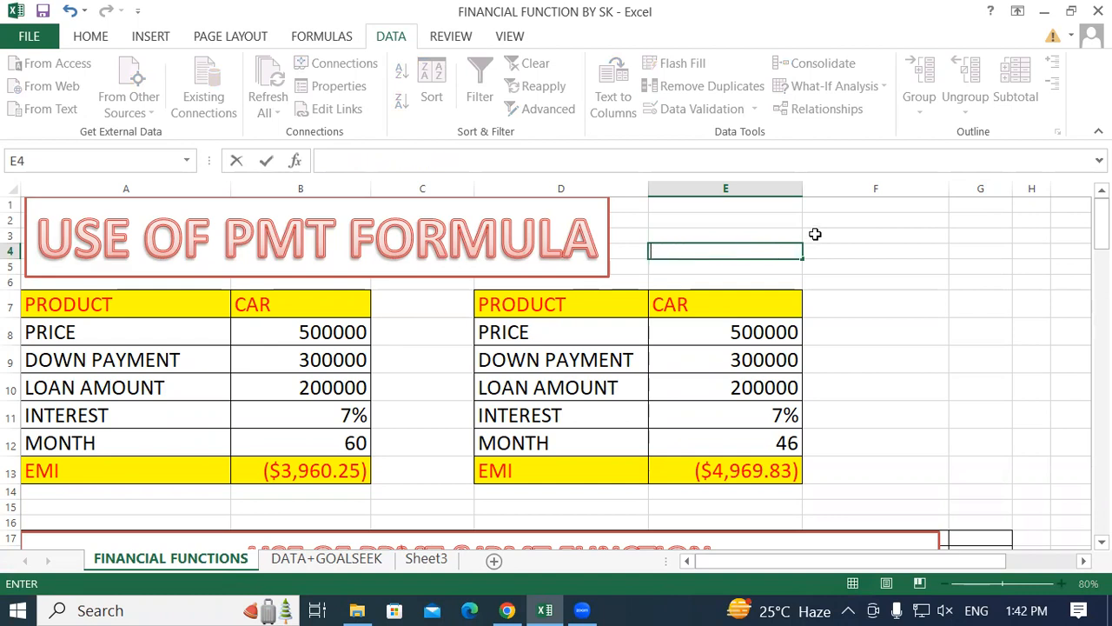
left_click(863, 280)
left_click(826, 251)
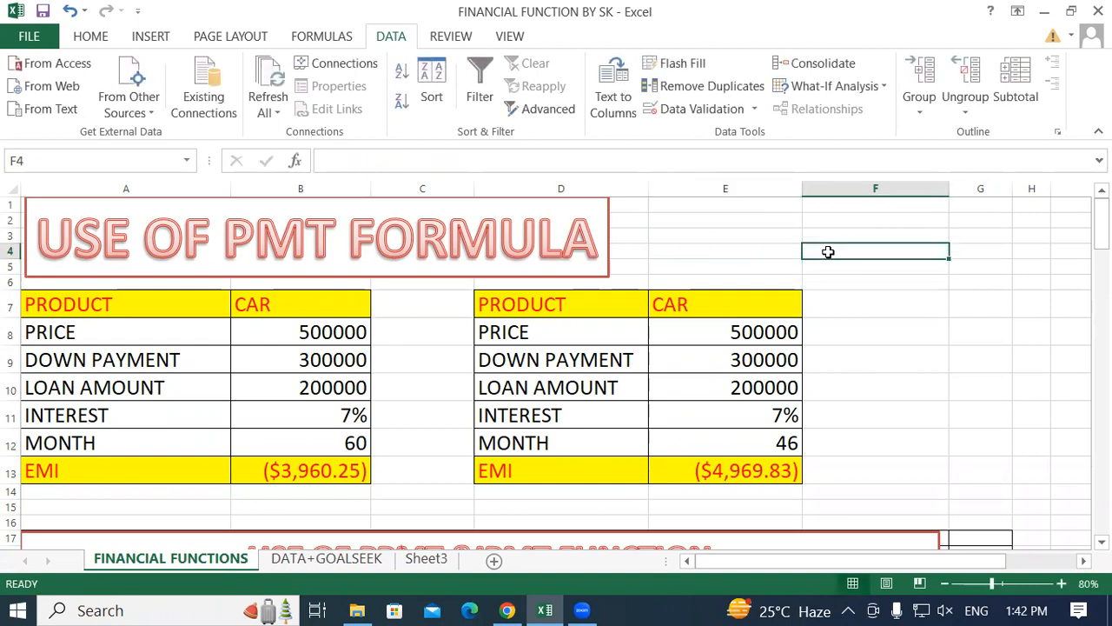
Clear all contents and formatting from the copied loan table D7:E13.
left_click_drag(557, 302, 756, 470)
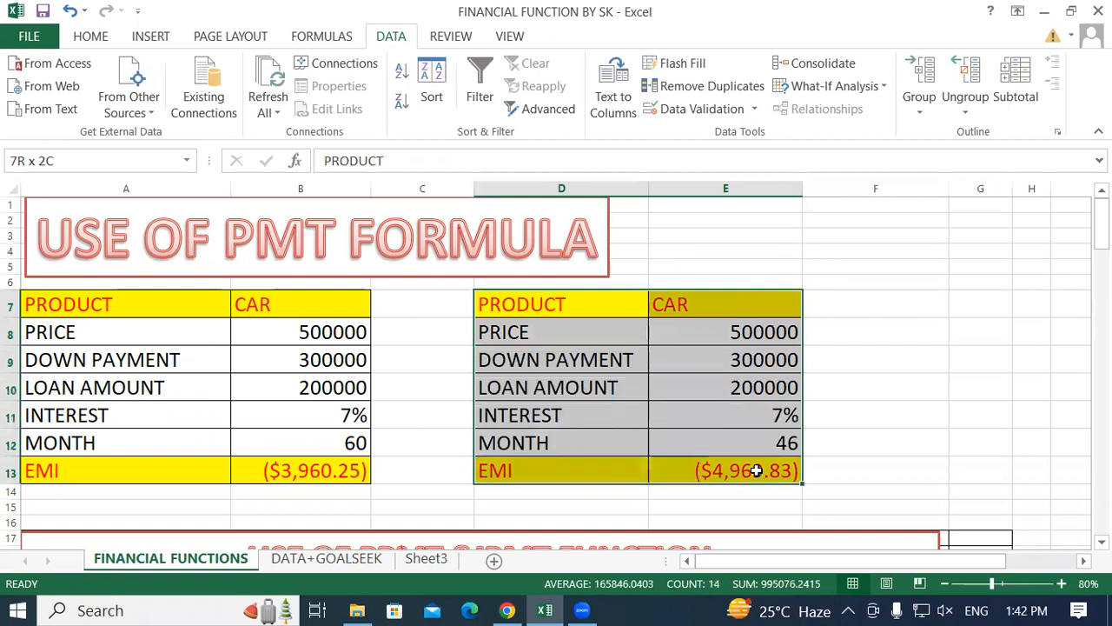
left_click(97, 40)
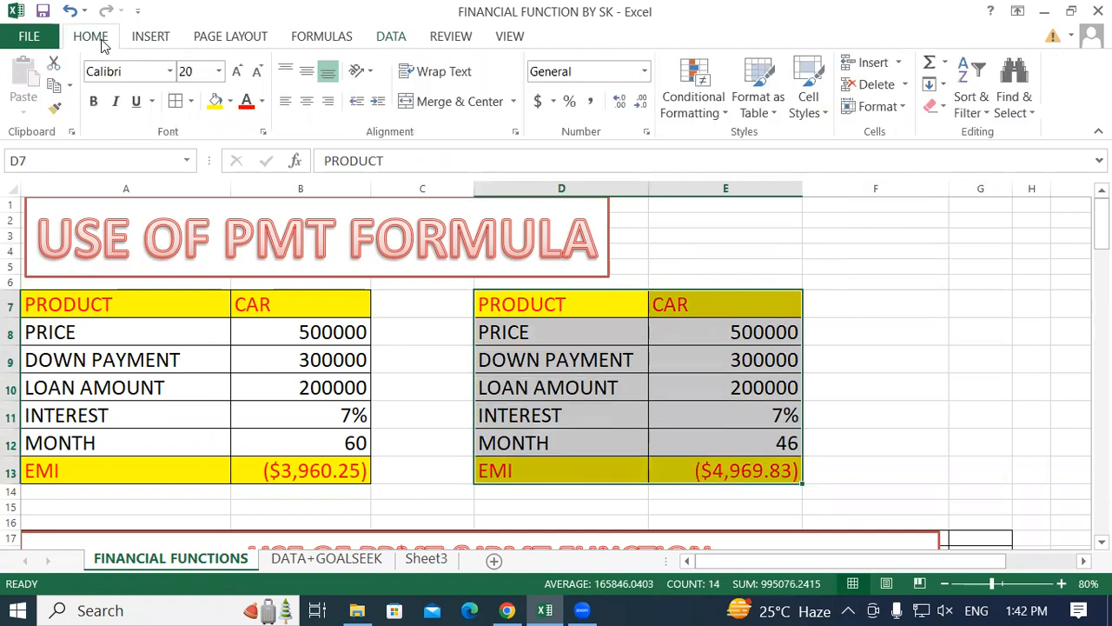
left_click(931, 105)
left_click(960, 136)
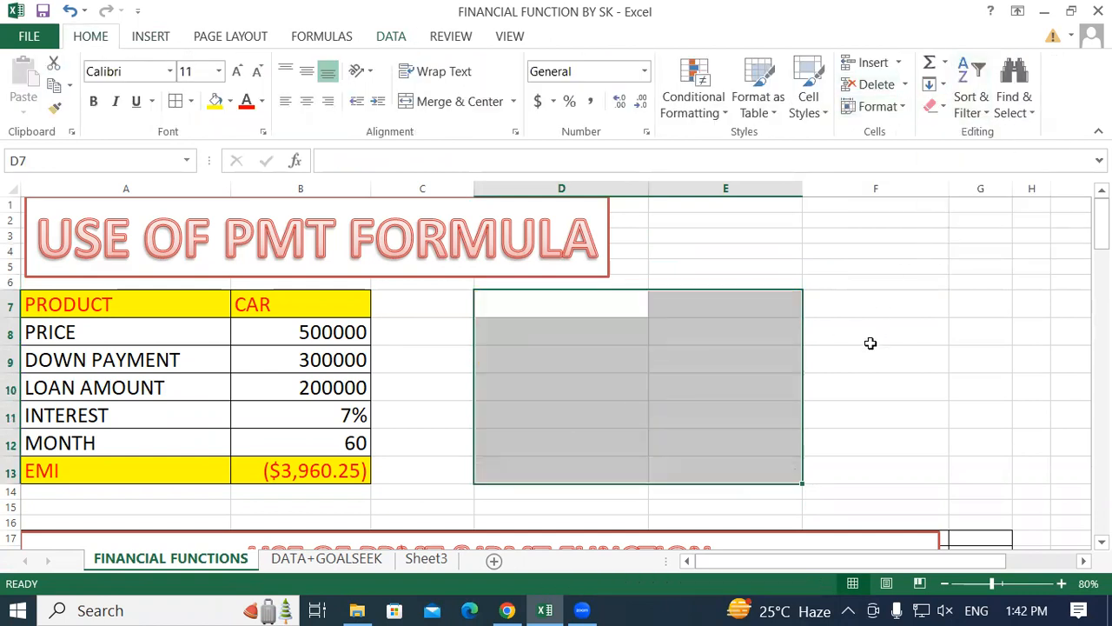
left_click(870, 343)
left_click(568, 321)
Copy the original car loan table A7:B13 and paste it at D7.
left_click(77, 304)
left_click_drag(78, 304, 316, 473)
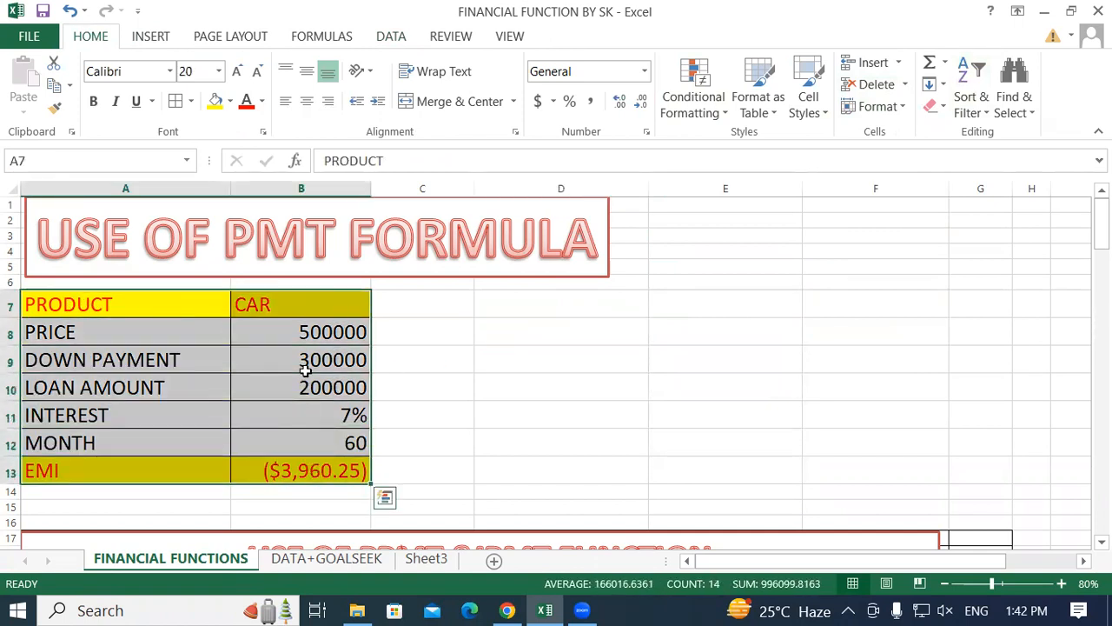
right_click(301, 305)
left_click(344, 231)
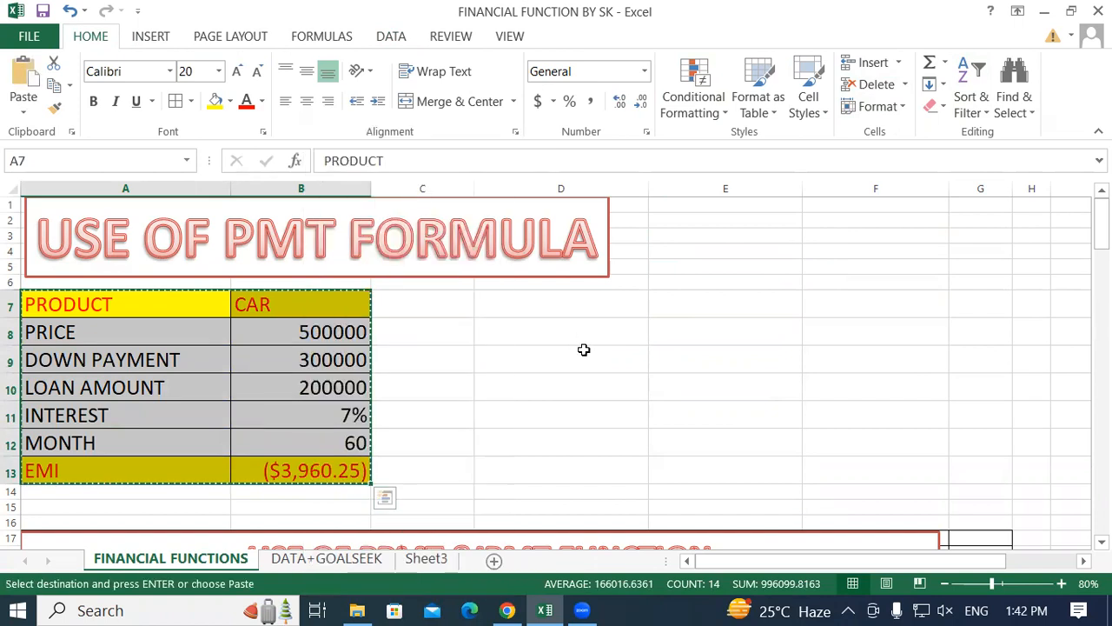
left_click(586, 303)
right_click(586, 308)
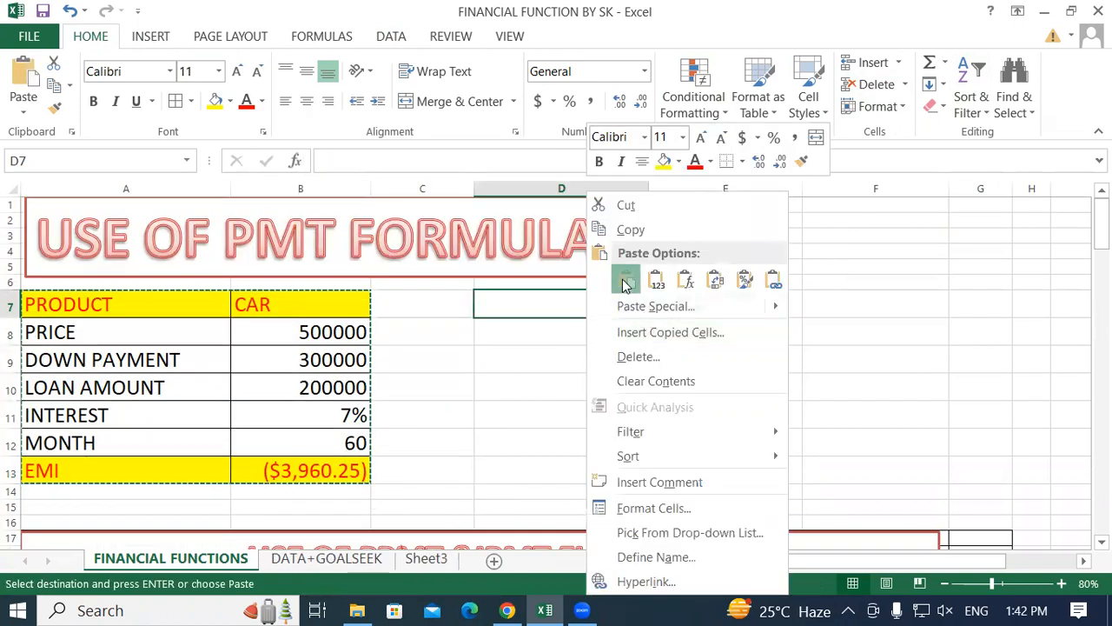
left_click(625, 280)
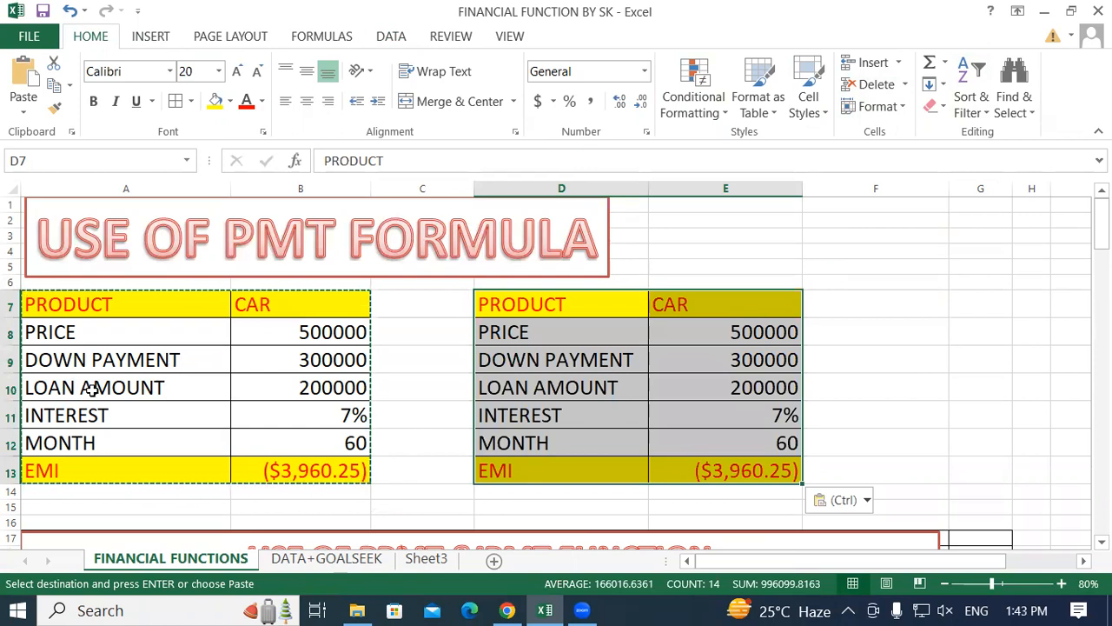